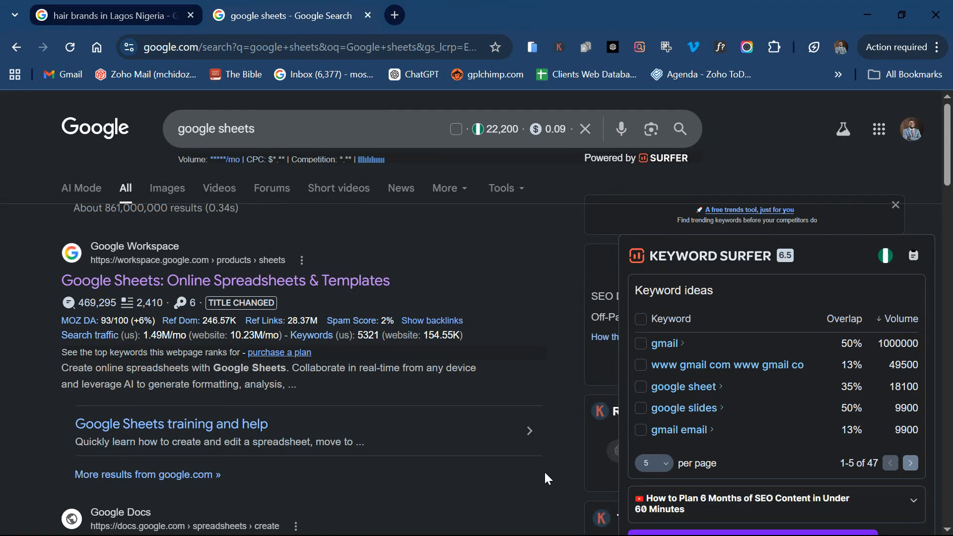
Step: Launch Google Sheets from the Google apps list and create a blank spreadsheet
click(223, 278)
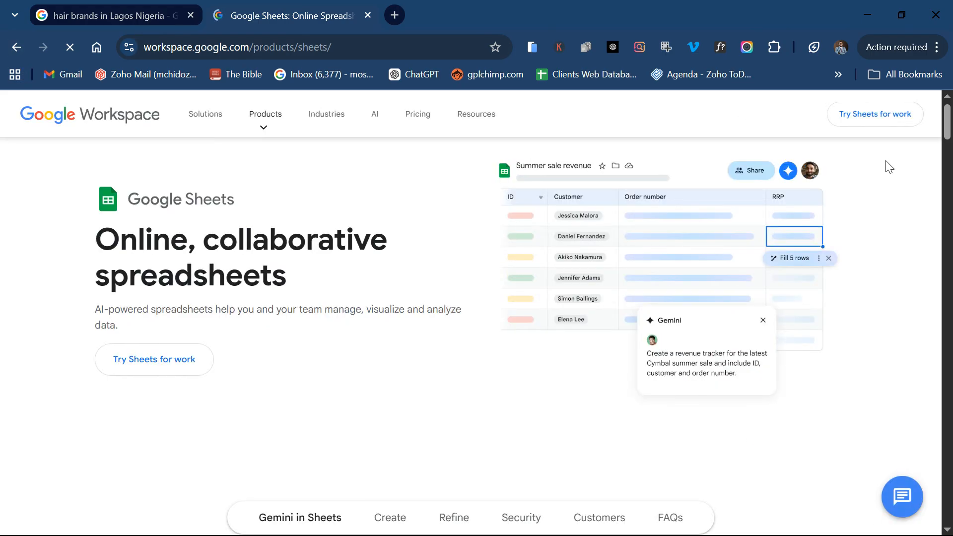
key(alt+Left)
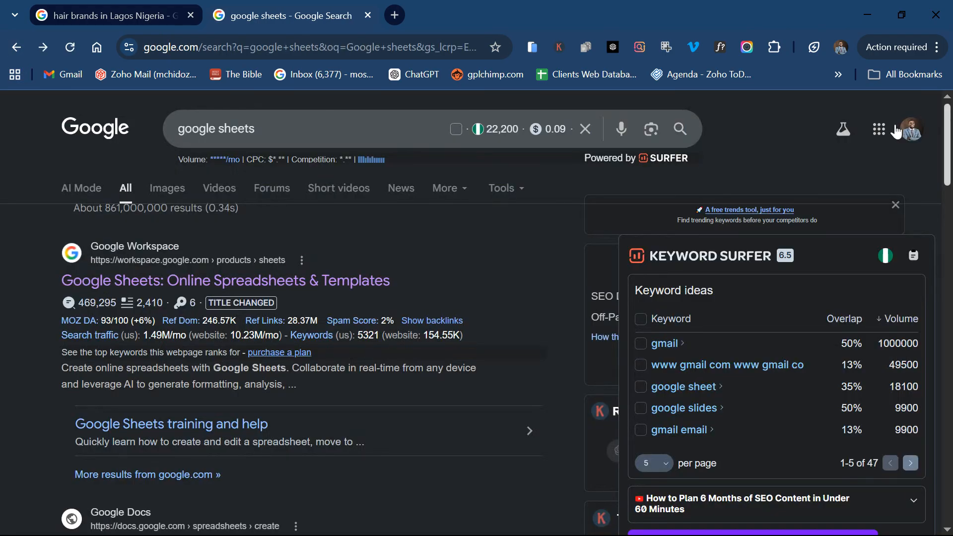
click(878, 130)
scroll(846, 218, down, 5)
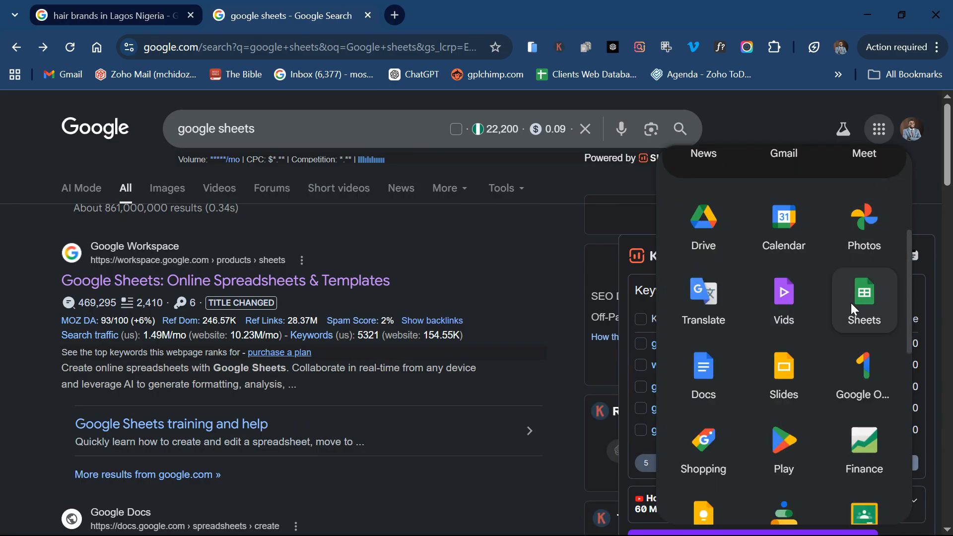
click(864, 305)
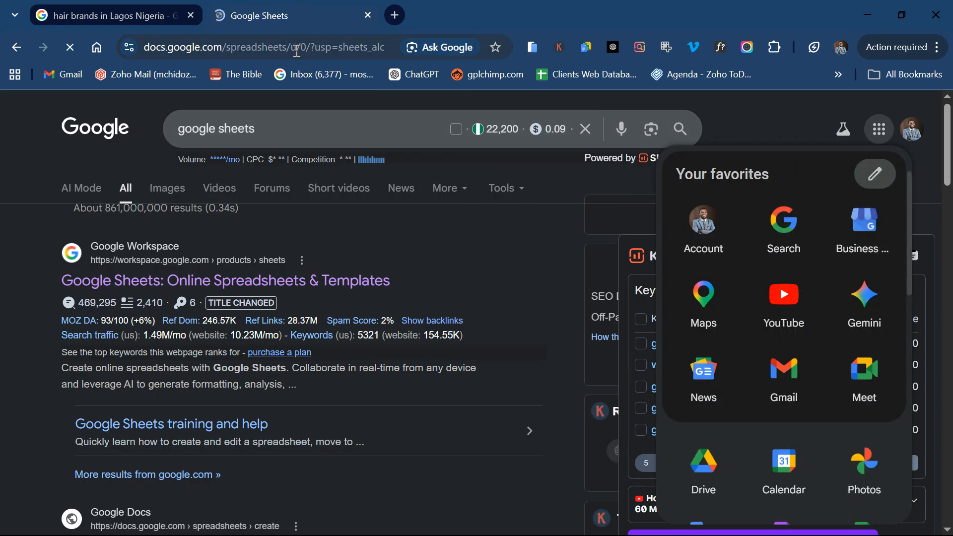
click(297, 50)
text(\)
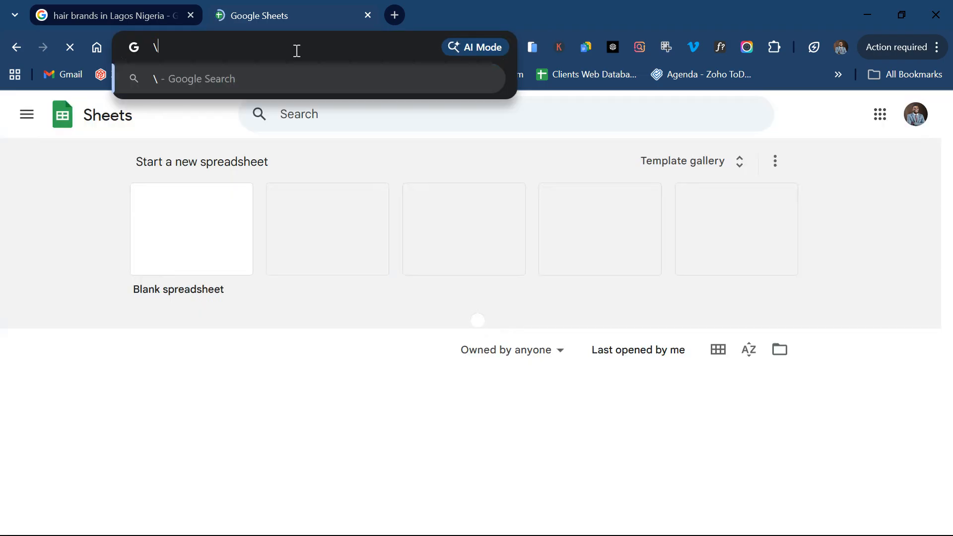
key(ctrl+z)
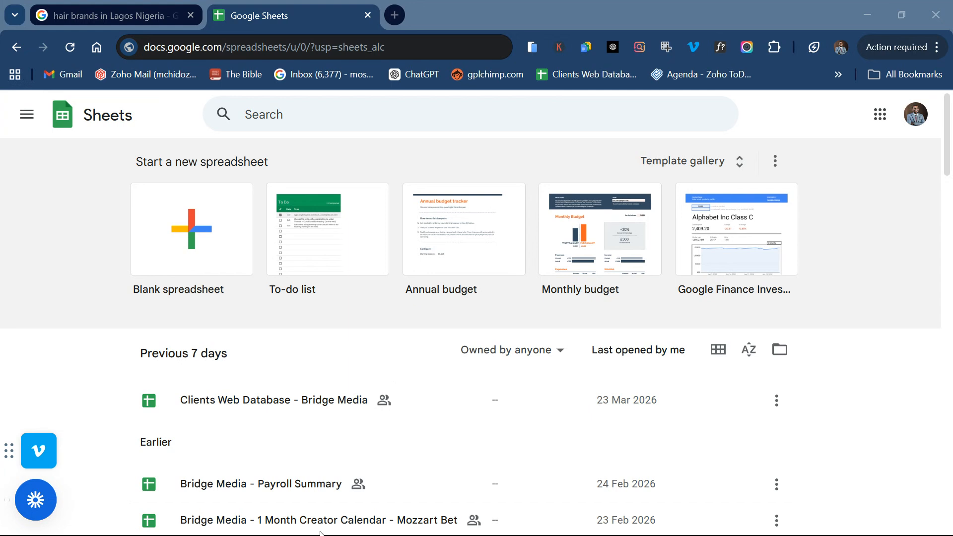
click(164, 247)
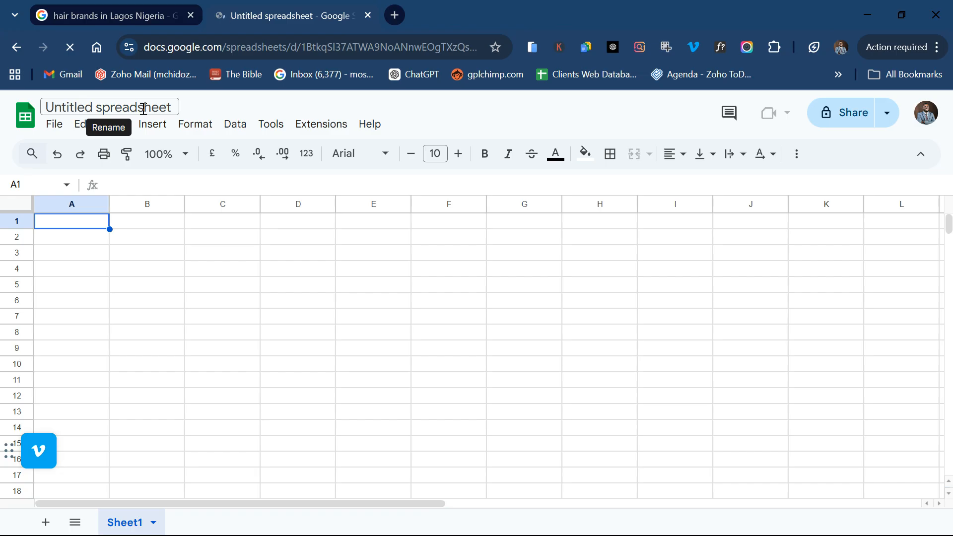
Step: Retitle the spreadsheet 'User Data', clear stray letters from A1, and close the Tables panel
click(162, 108)
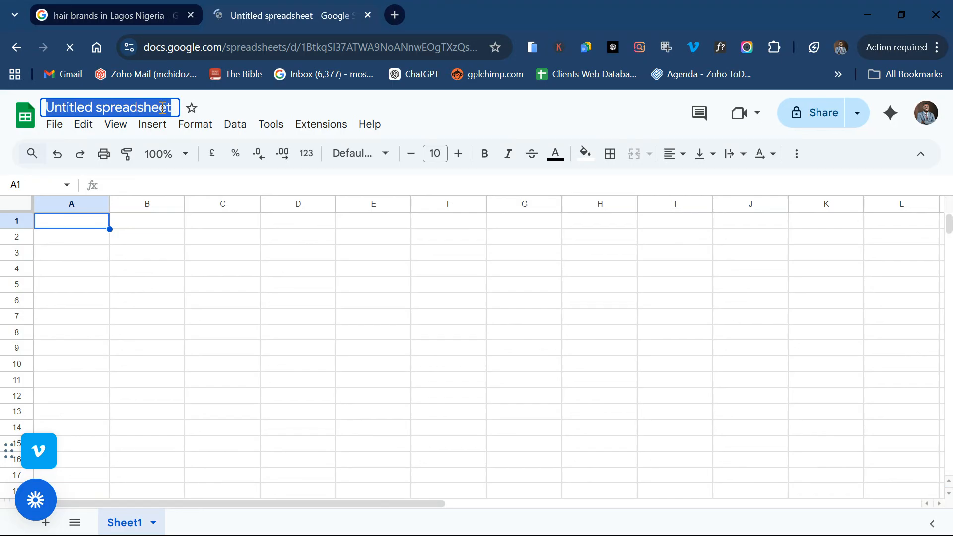
text(User)
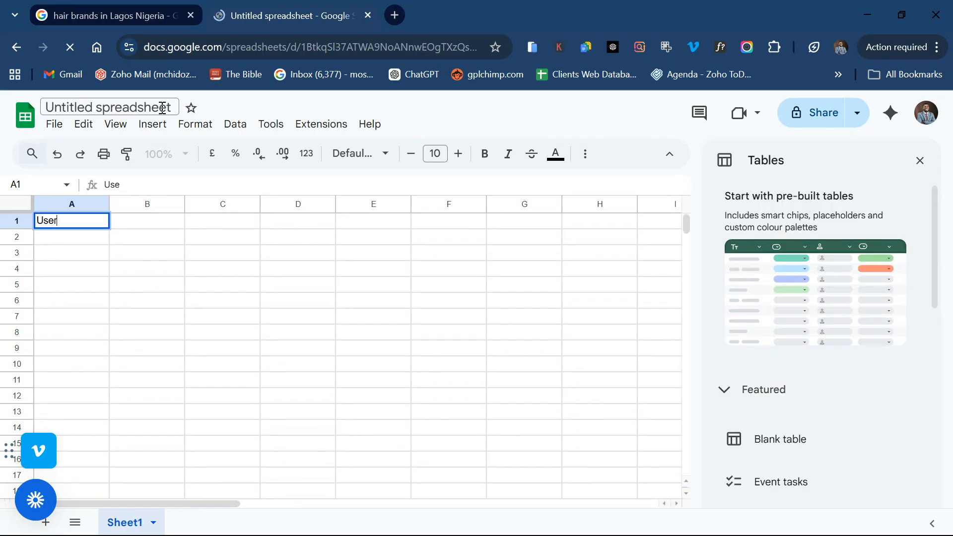
key(BackSpace)
key(BackSpace)
click(162, 108)
text(User)
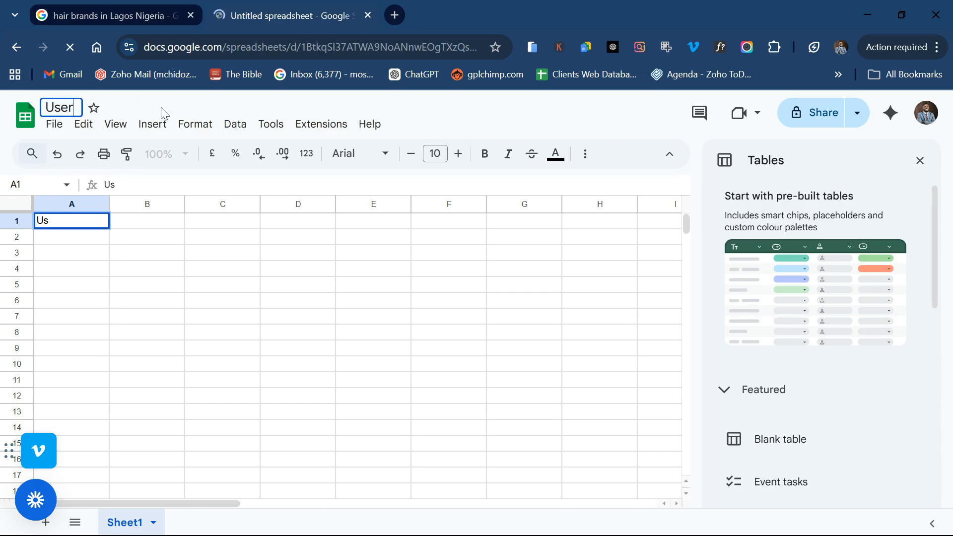
text( Data)
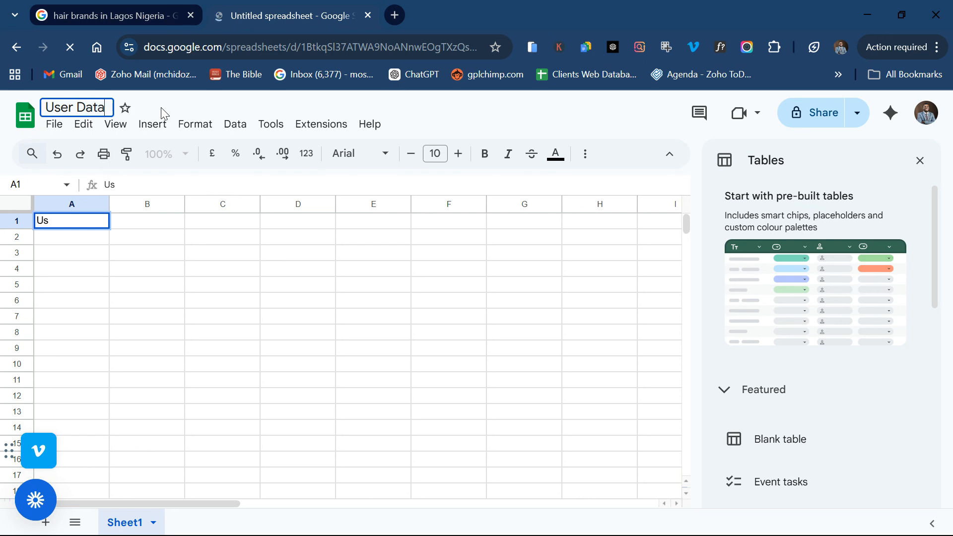
click(55, 220)
key(BackSpace)
key(BackSpace)
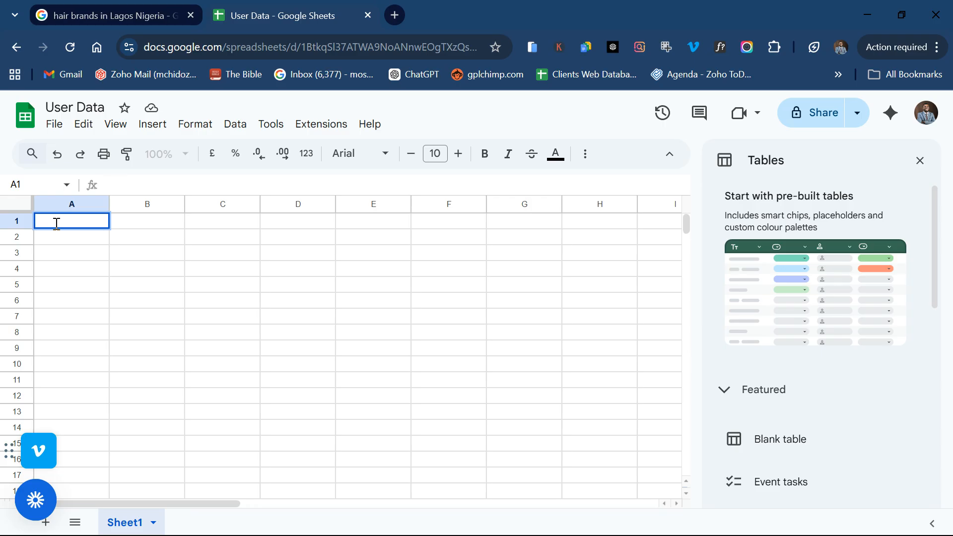
click(918, 161)
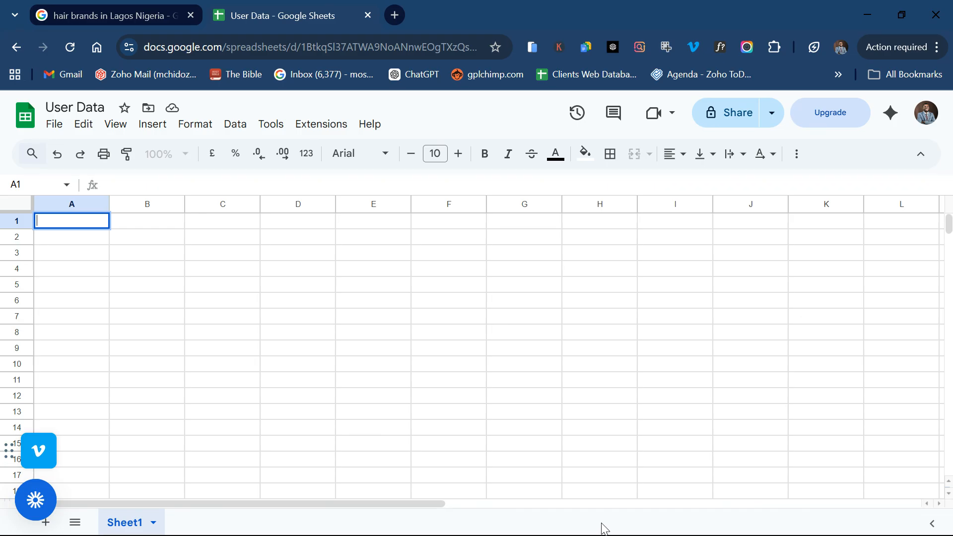
click(564, 485)
Step: Enter the headers Name, Phone Number and Email Address in A1 through C1
text(Name)
double_click(141, 221)
text(Phone Number)
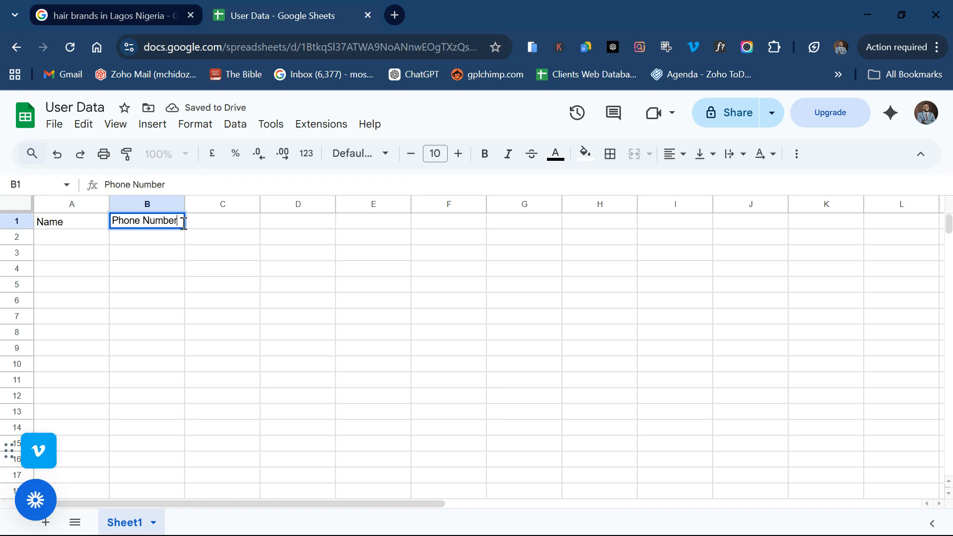
double_click(215, 222)
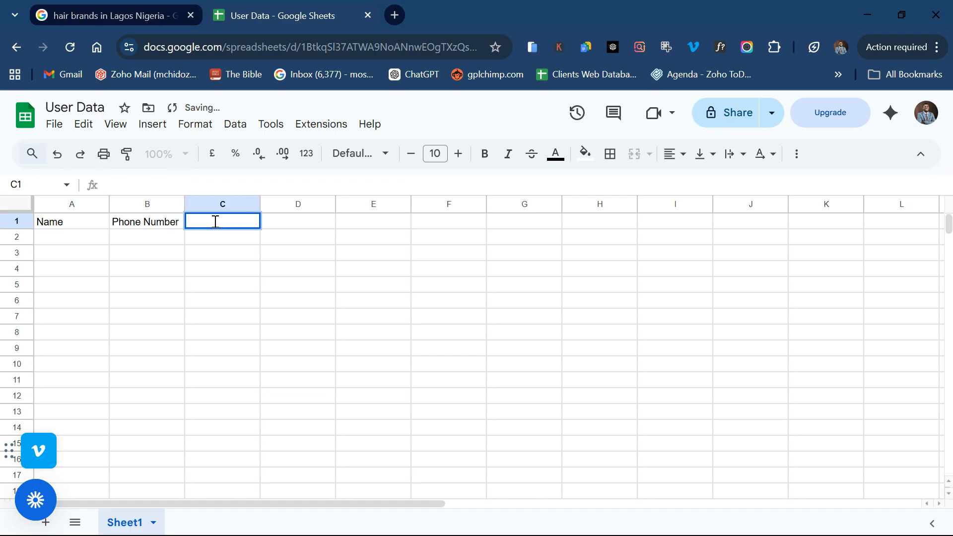
text(Email Address)
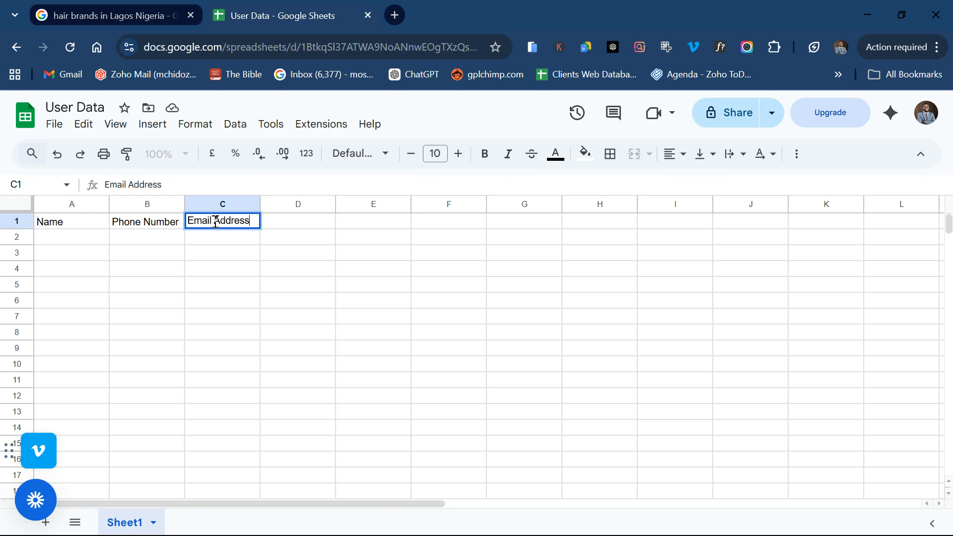
click(308, 229)
Step: Enter Gender as the D1 header, correcting the mistyped letters
double_click(307, 224)
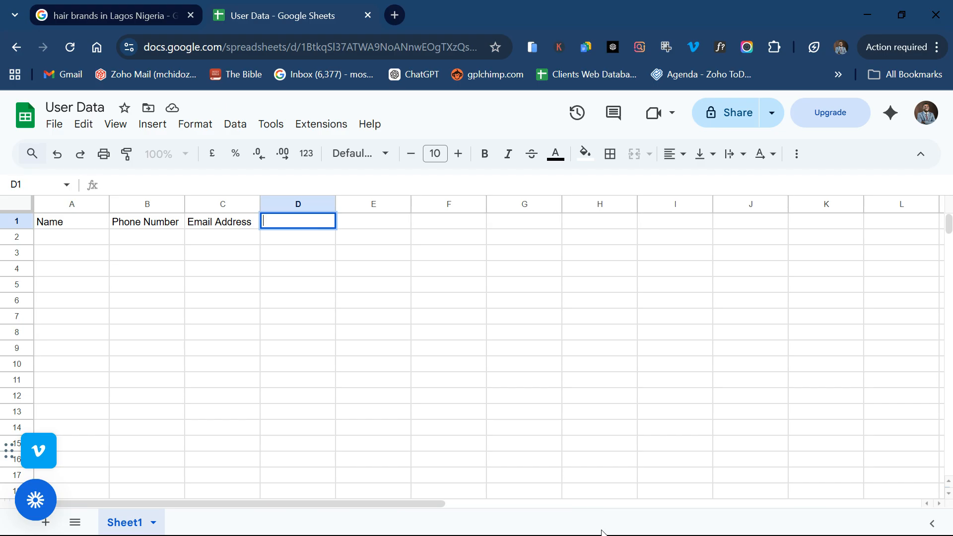
click(560, 478)
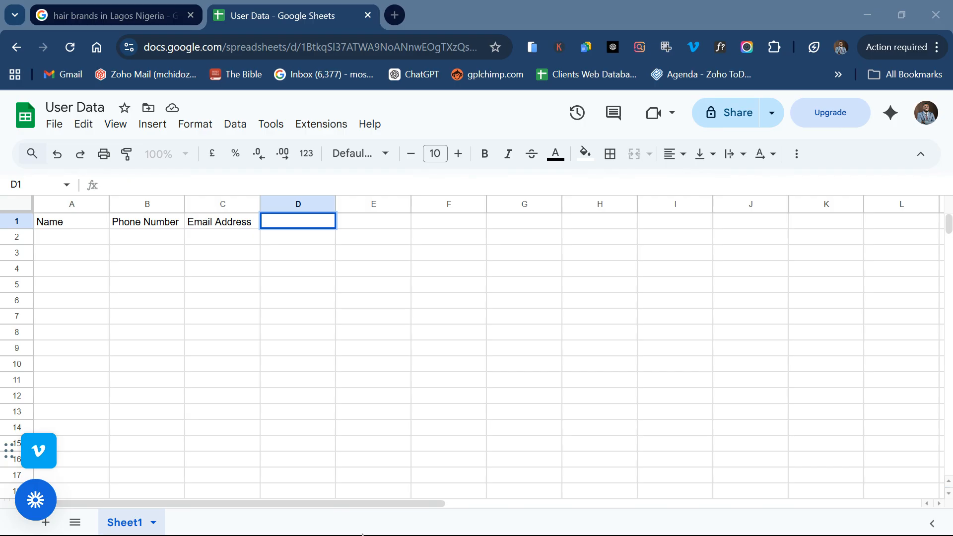
click(328, 491)
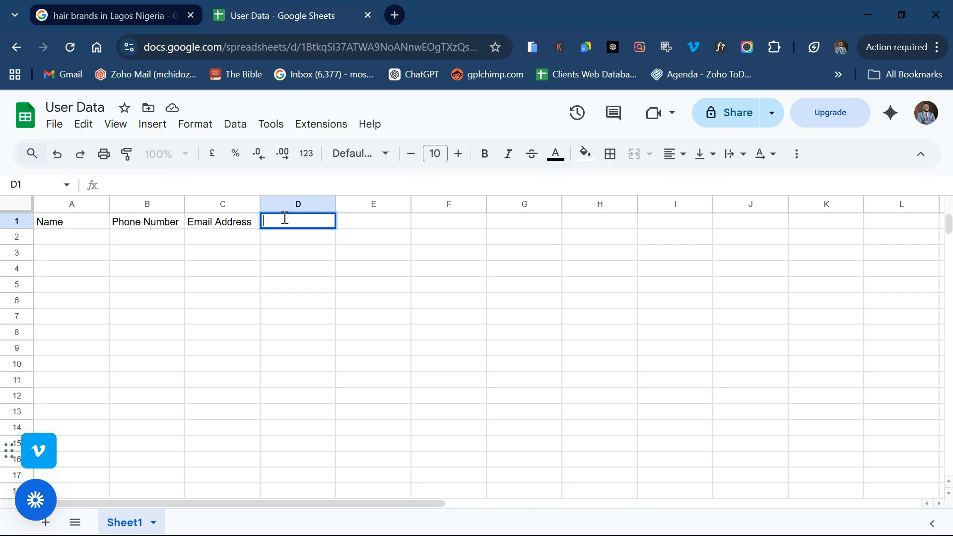
text(Gender)
click(319, 272)
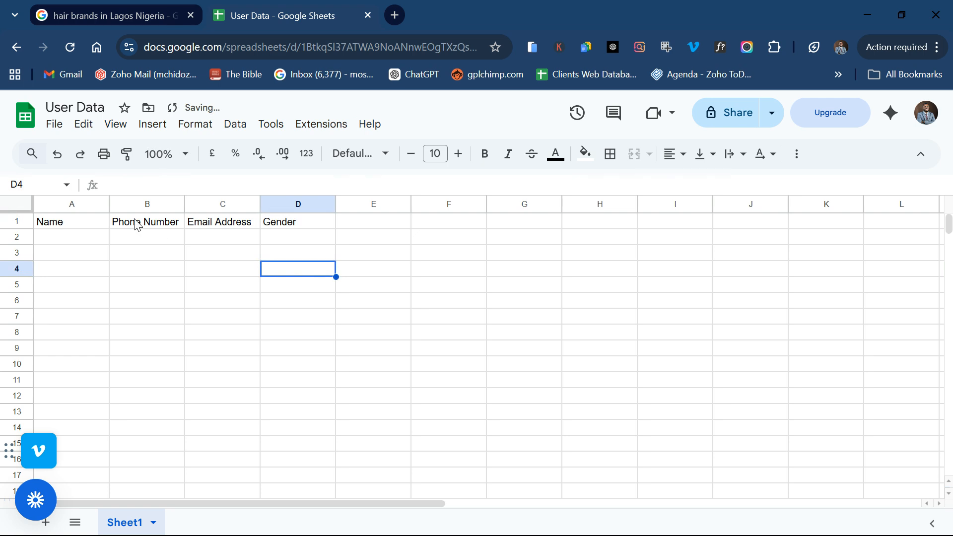
click(69, 227)
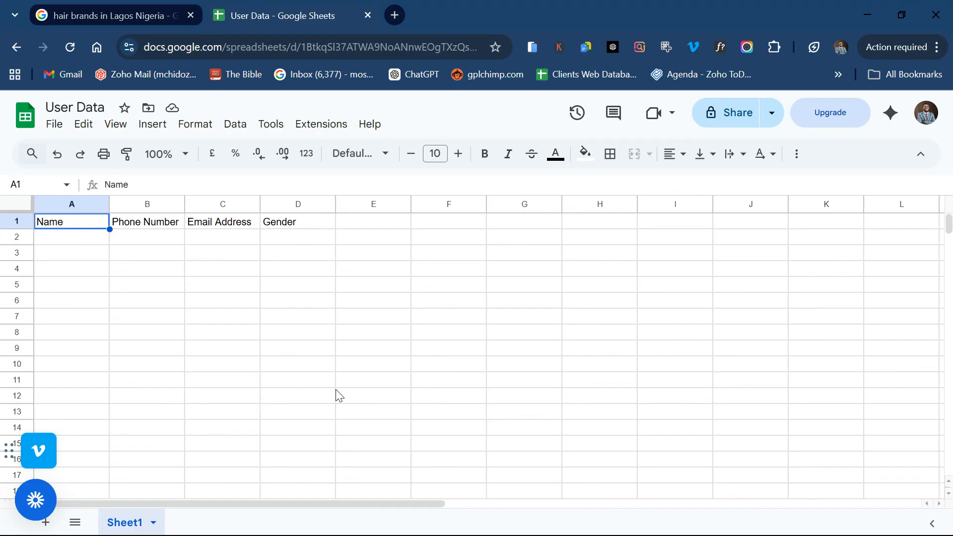
Step: Select the whole sheet and apply the Verdana font
click(365, 154)
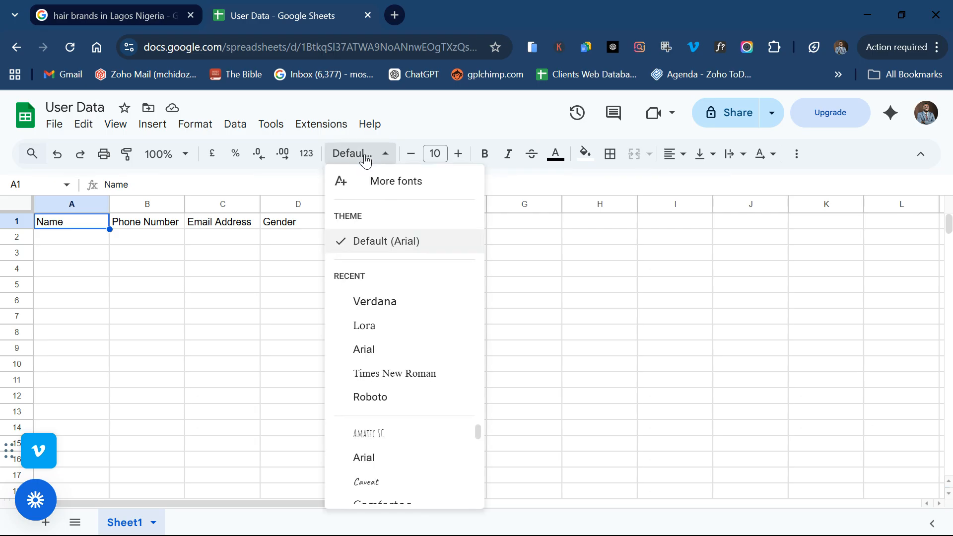
click(383, 158)
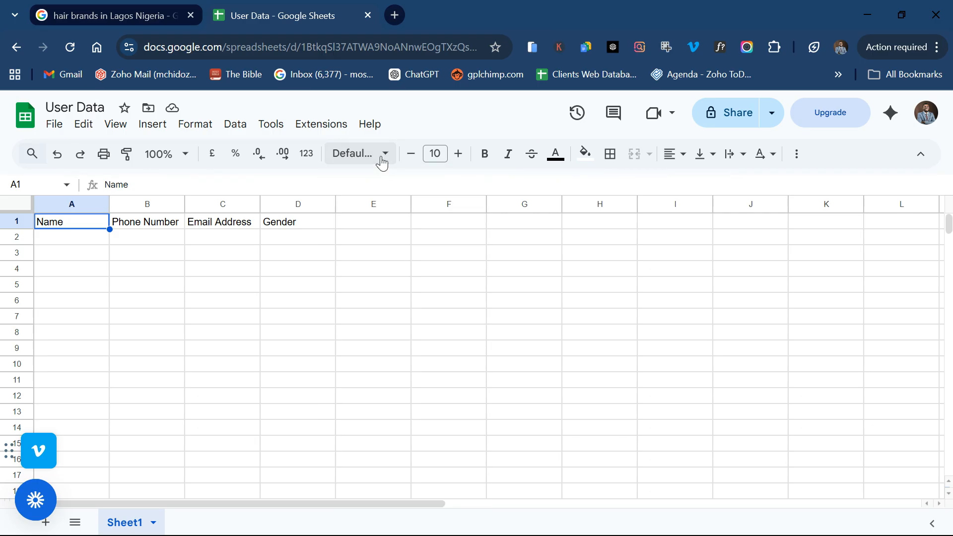
click(381, 160)
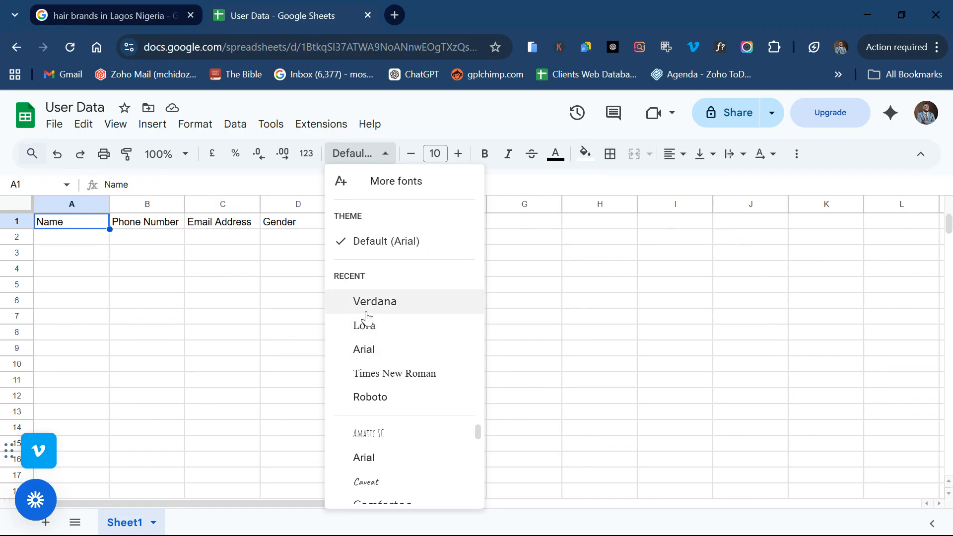
click(235, 350)
key(ctrl+a)
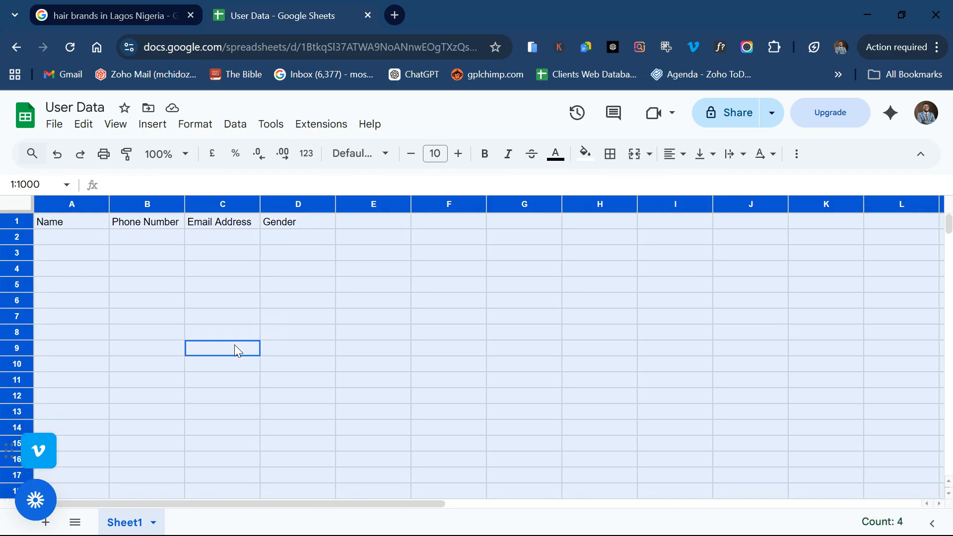
click(371, 156)
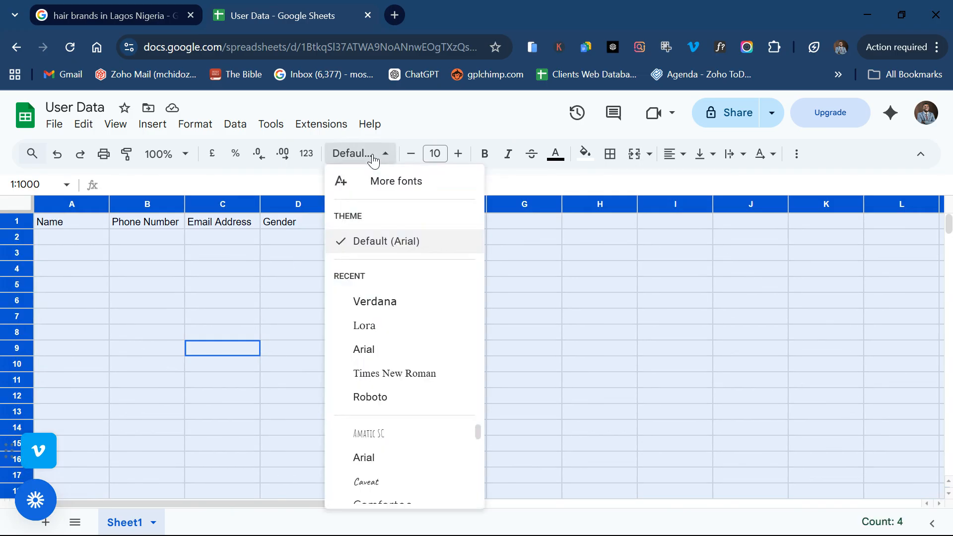
click(376, 304)
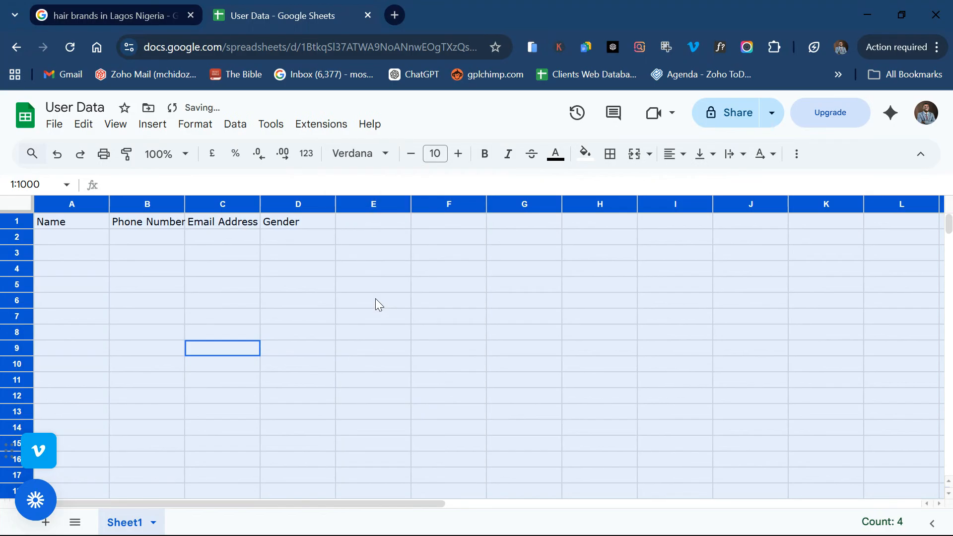
Step: Set the whole sheet's font size to 10, then deselect it
click(462, 160)
click(463, 159)
click(463, 159)
click(462, 160)
click(463, 160)
click(463, 160)
click(462, 160)
click(464, 165)
click(464, 166)
click(464, 166)
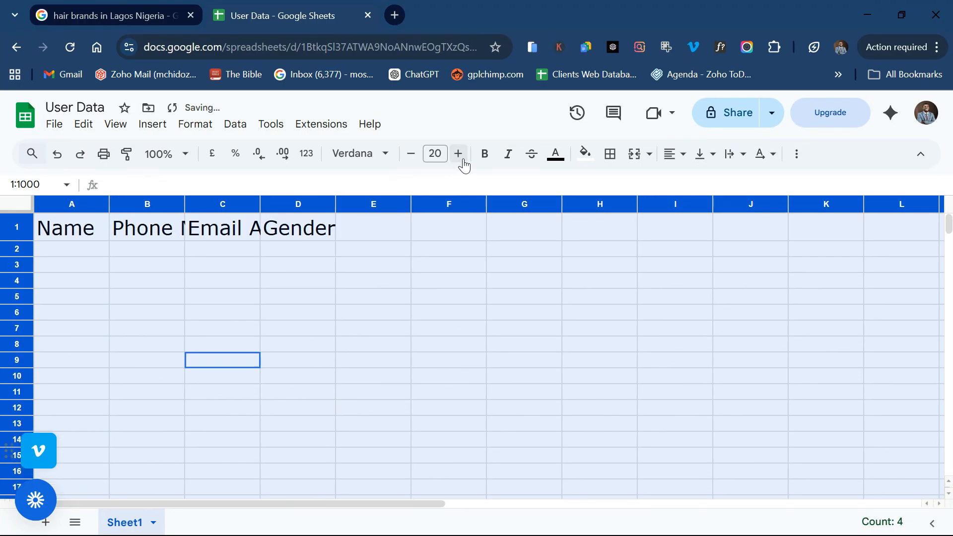
click(413, 163)
click(412, 164)
click(411, 154)
click(411, 154)
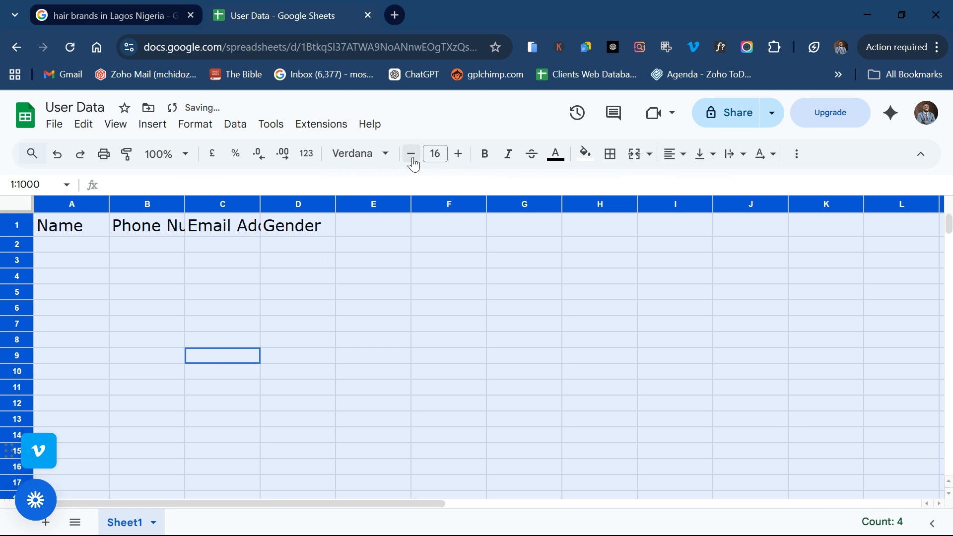
click(412, 154)
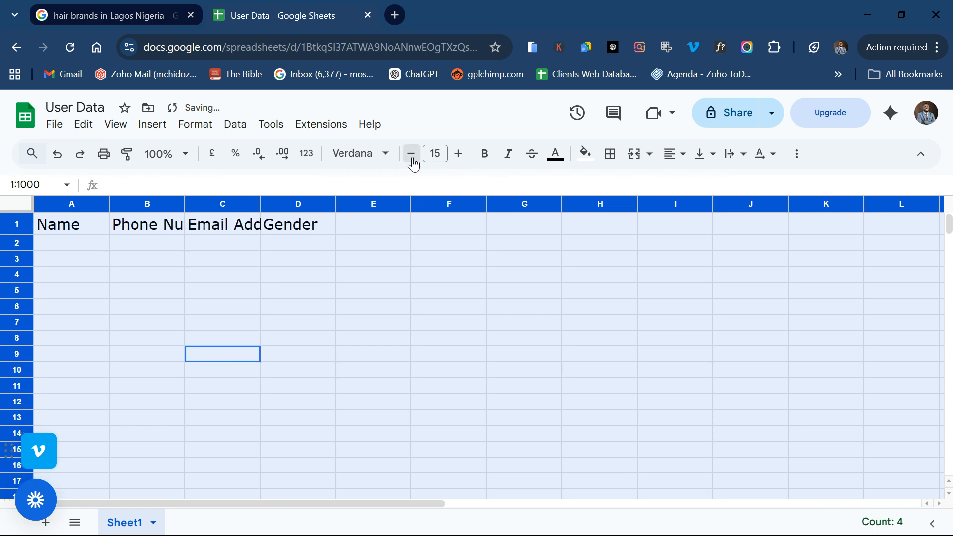
click(412, 157)
click(412, 158)
click(412, 158)
click(411, 155)
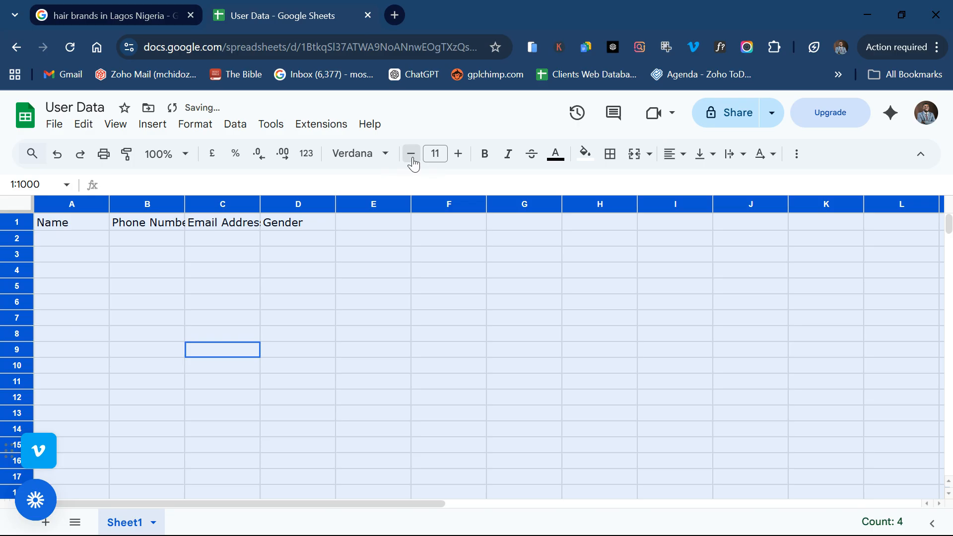
click(411, 155)
click(167, 252)
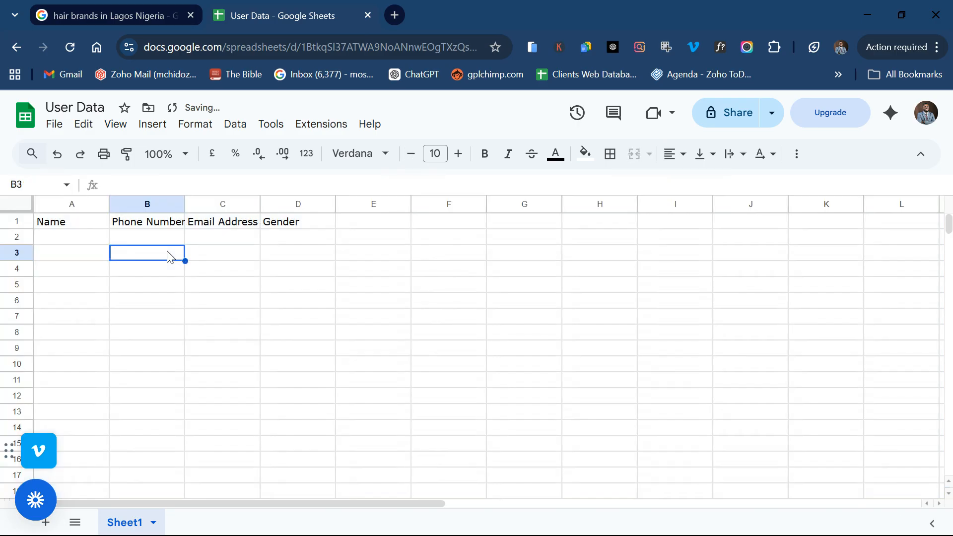
click(74, 241)
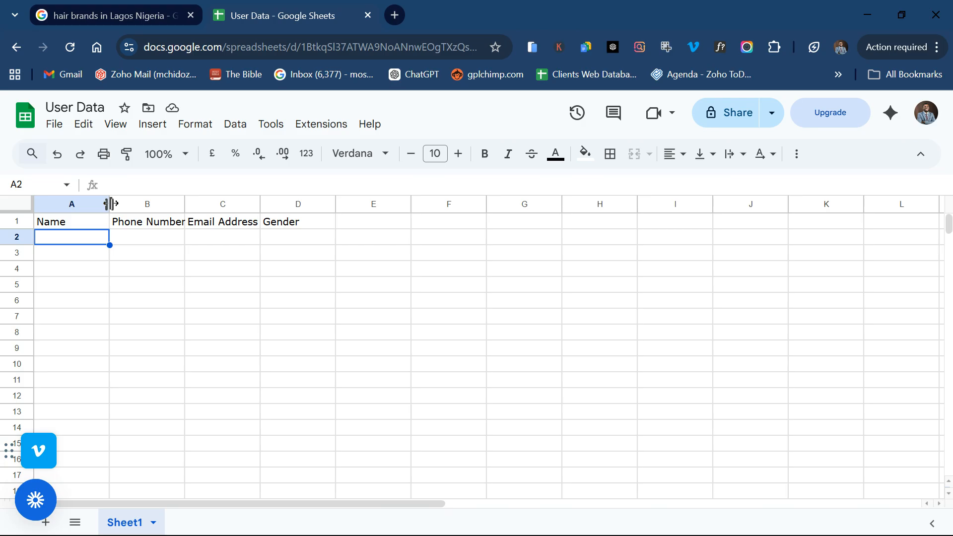
Step: Widen columns A, B, C and D by about 150 pixels each so every header fits
drag(110, 203, 187, 205)
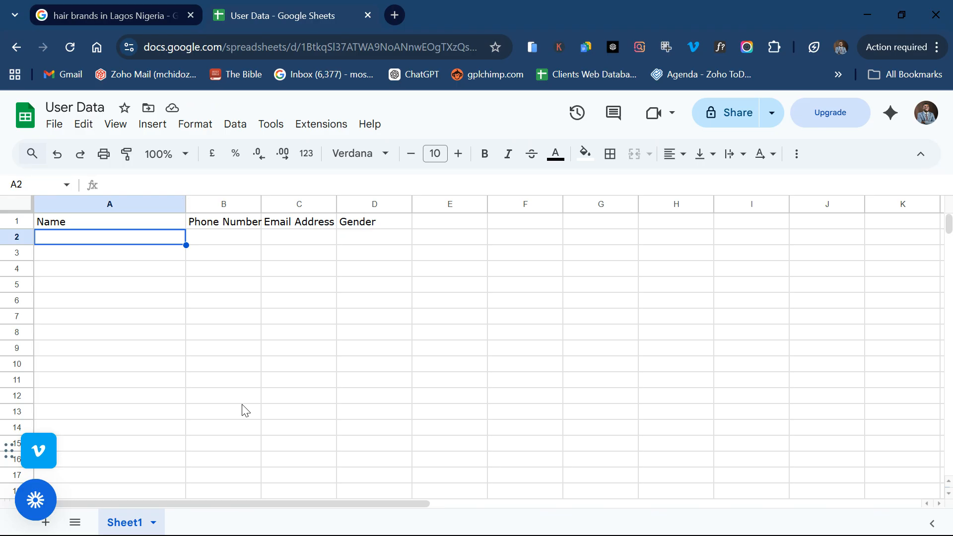
double_click(107, 241)
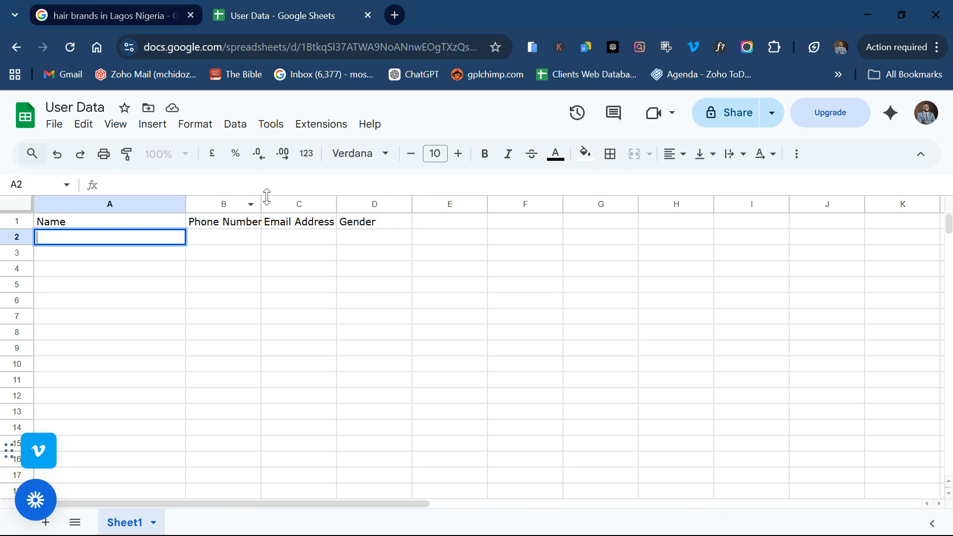
drag(261, 201, 335, 197)
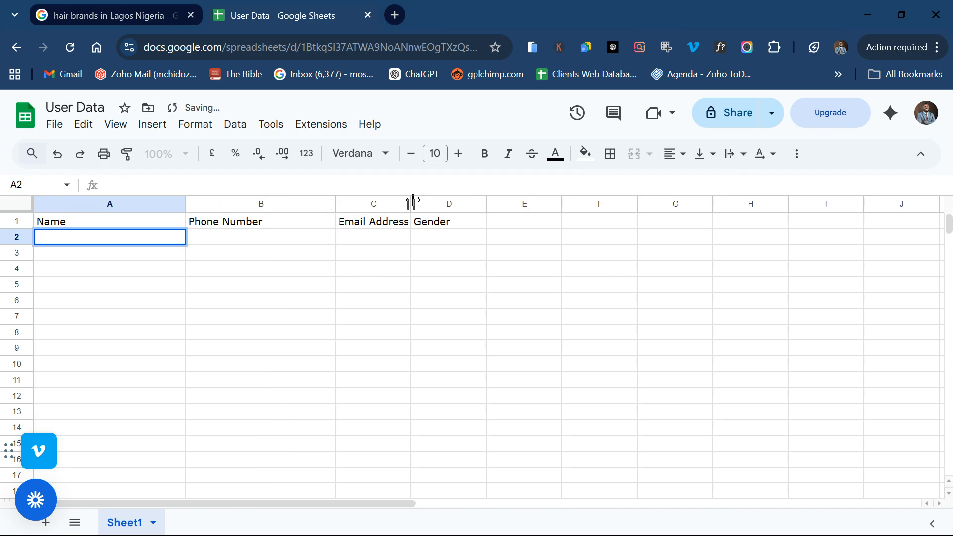
drag(412, 200, 486, 192)
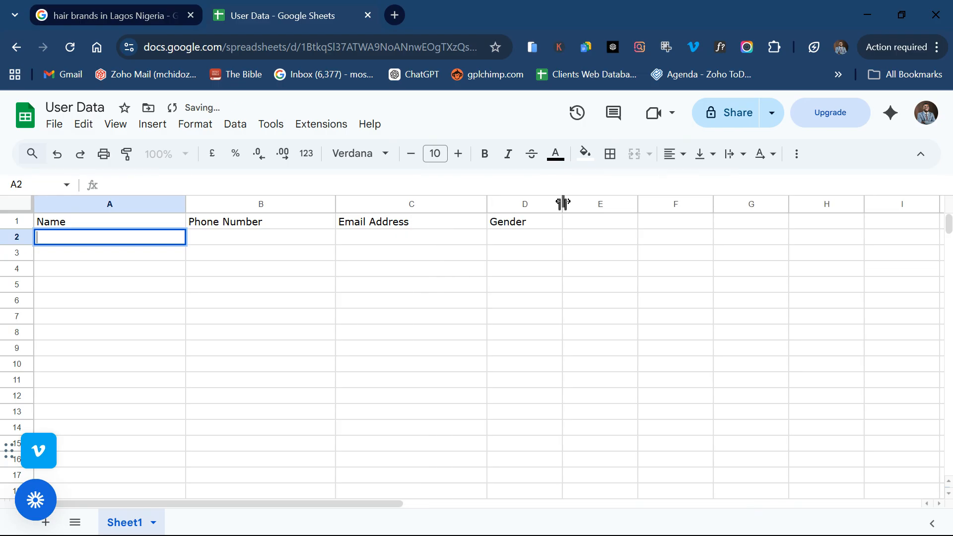
drag(562, 202, 636, 201)
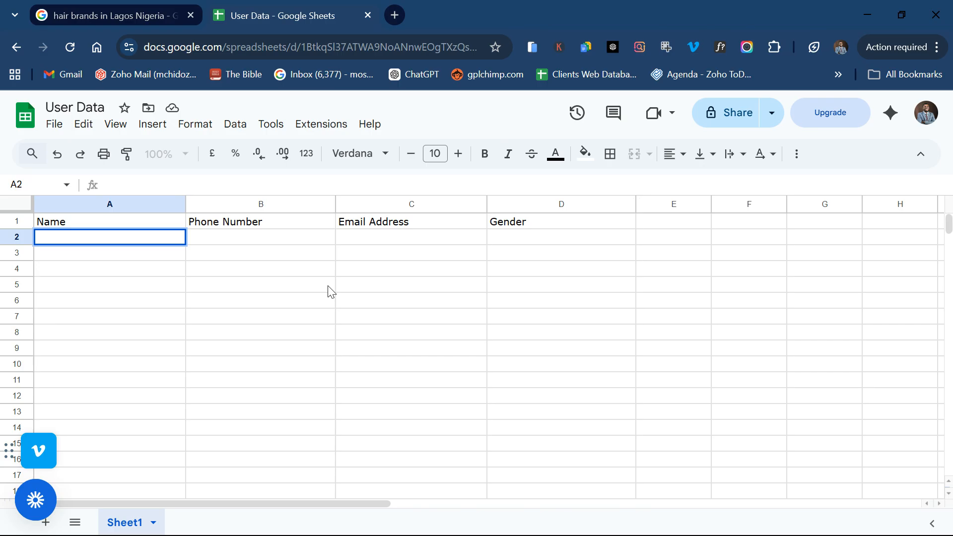
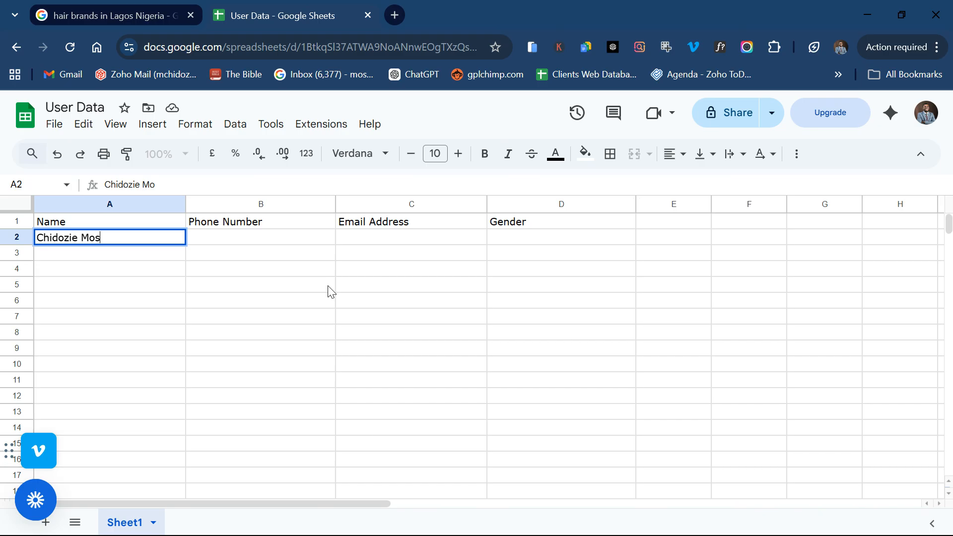
Step: Enter the first user's full name in A2 and phone number in B2
double_click(315, 238)
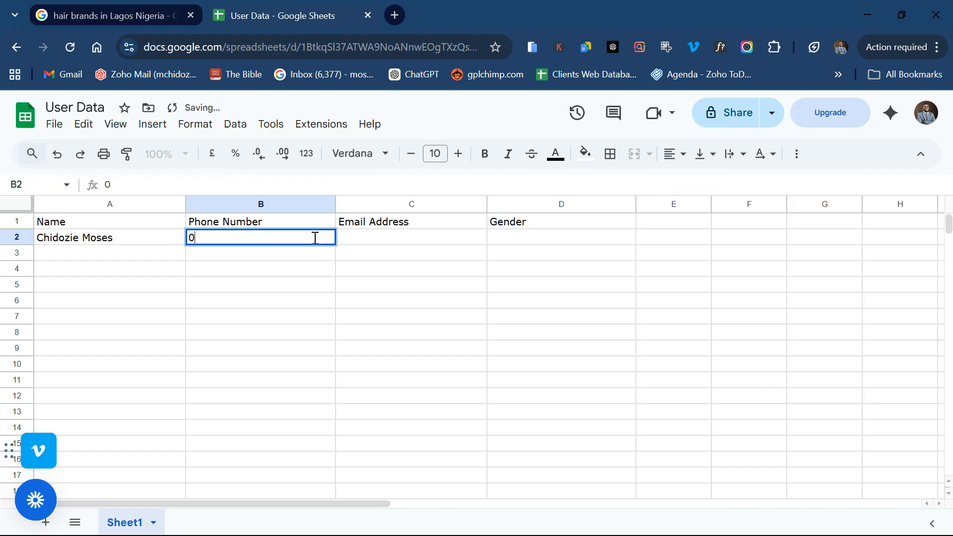
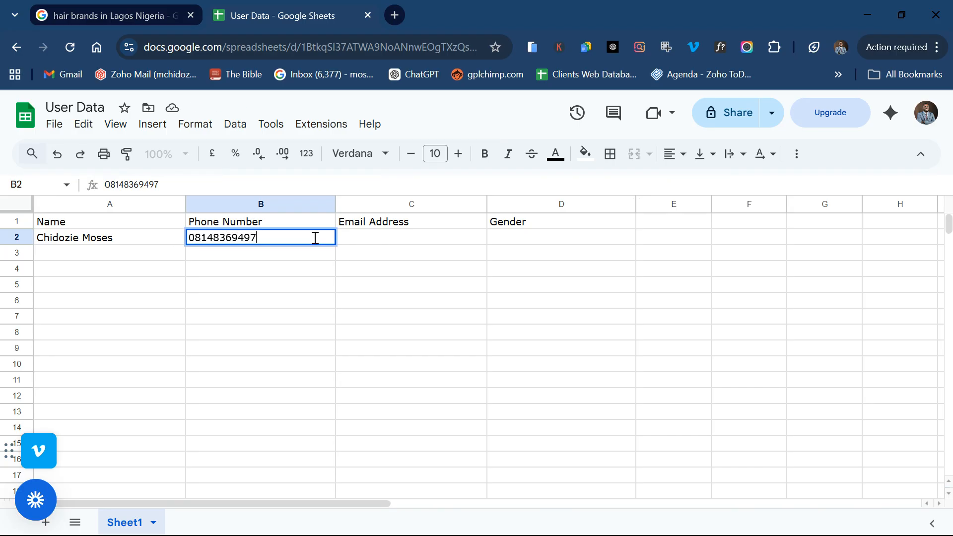
Step: Enter the user's e-mail address in C2 and Male in D2, fixing typos
double_click(389, 235)
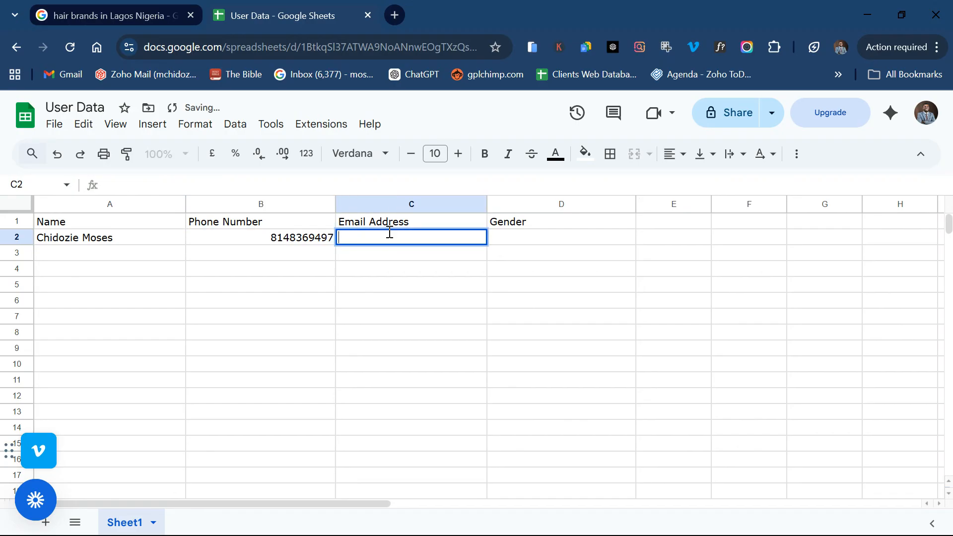
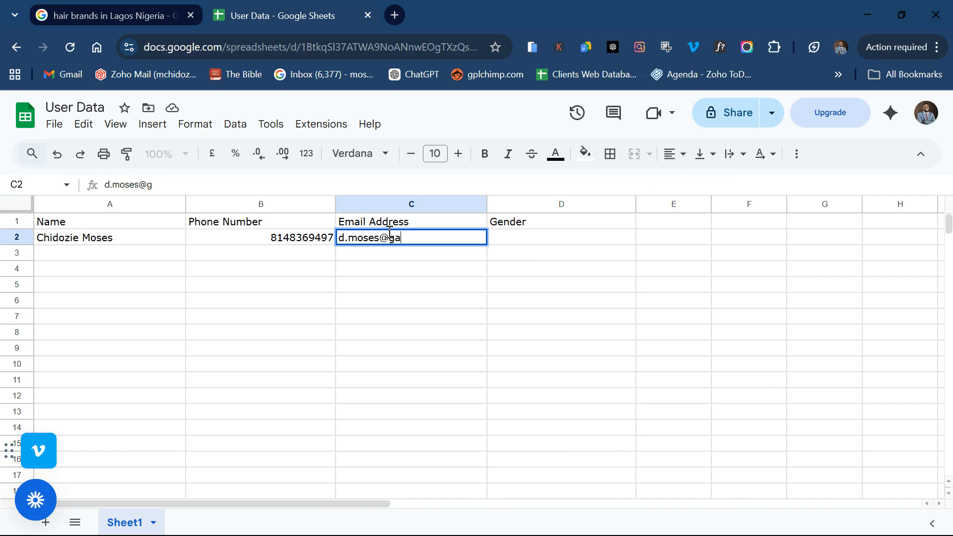
click(509, 240)
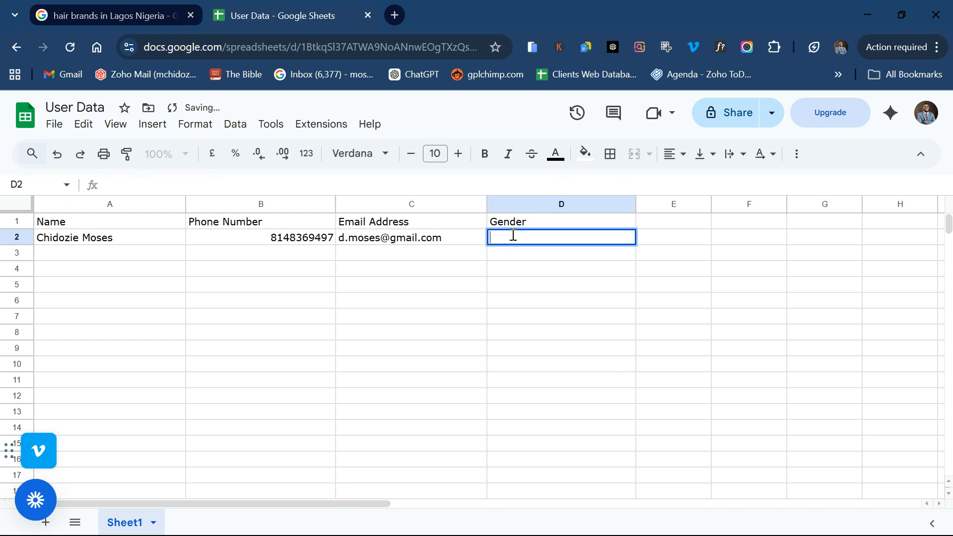
text(Mail)
key(BackSpace)
key(BackSpace)
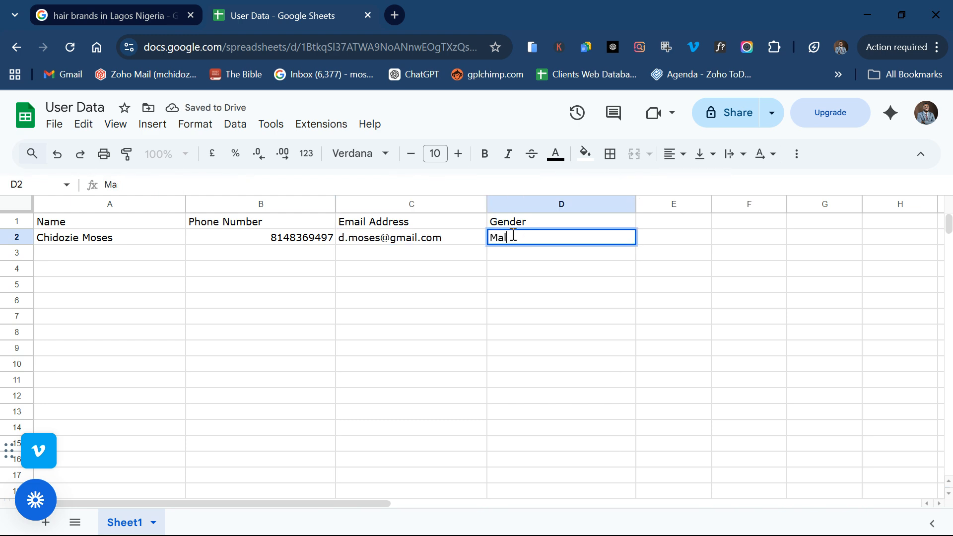
text(le)
double_click(85, 255)
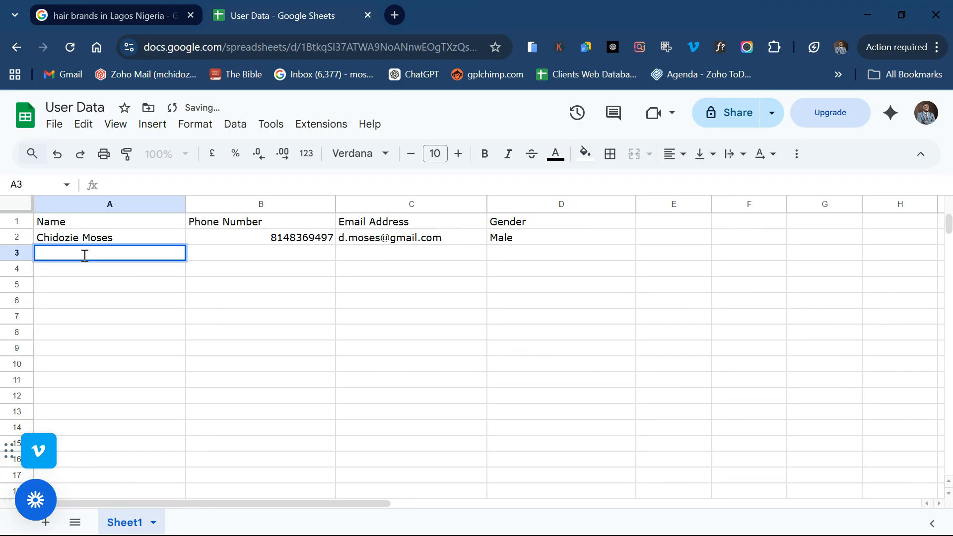
Step: Fill row 3 with the second user's name, phone number, e-mail and gender 'Female.'
text(Amaka ...)
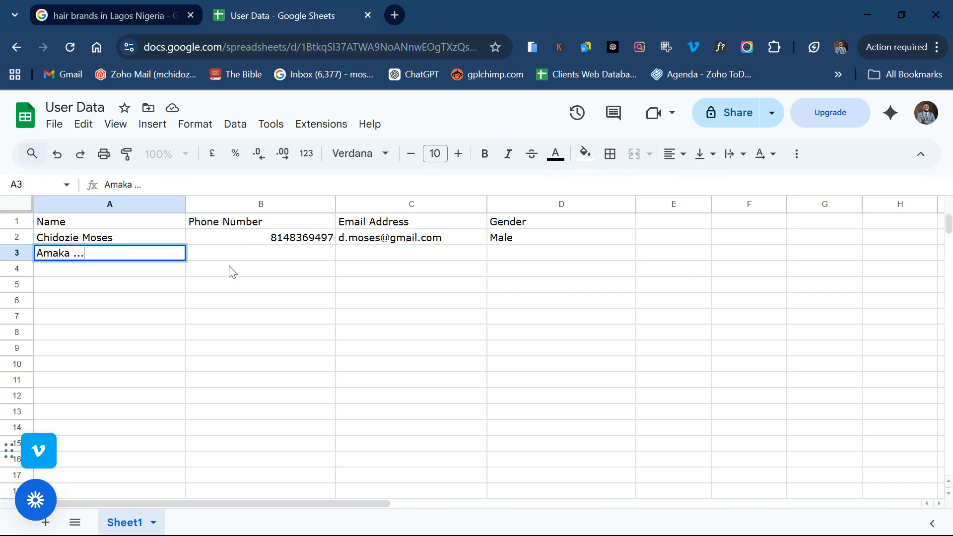
click(239, 255)
double_click(239, 254)
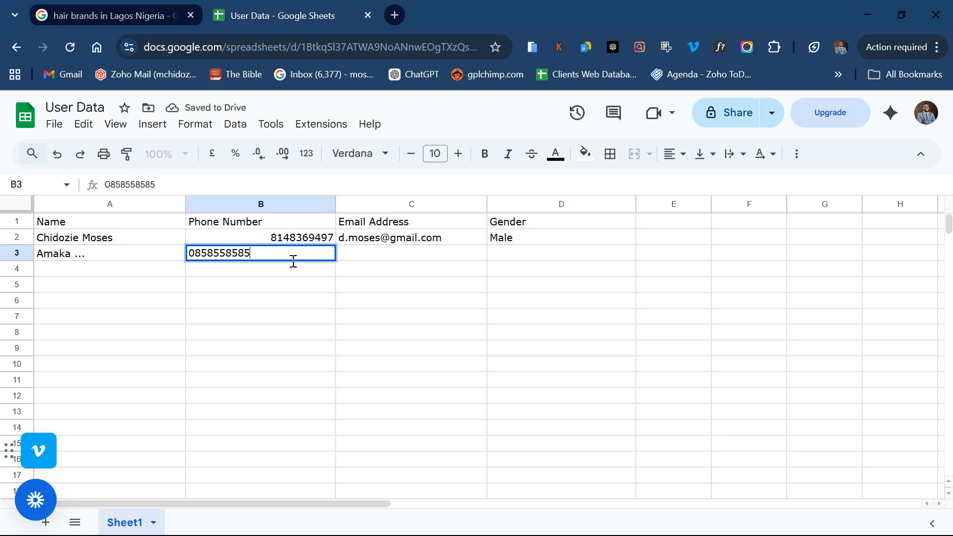
click(377, 253)
double_click(377, 252)
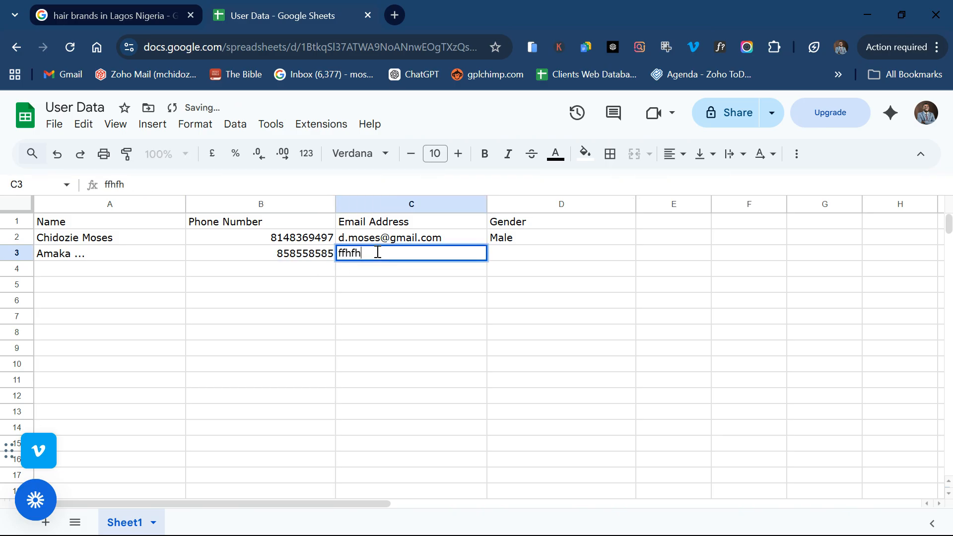
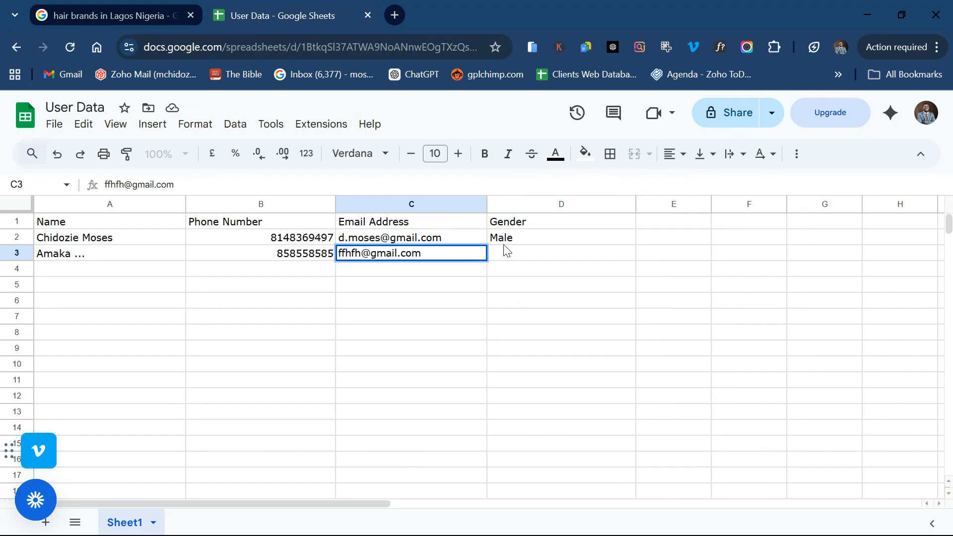
click(514, 257)
text(Femae)
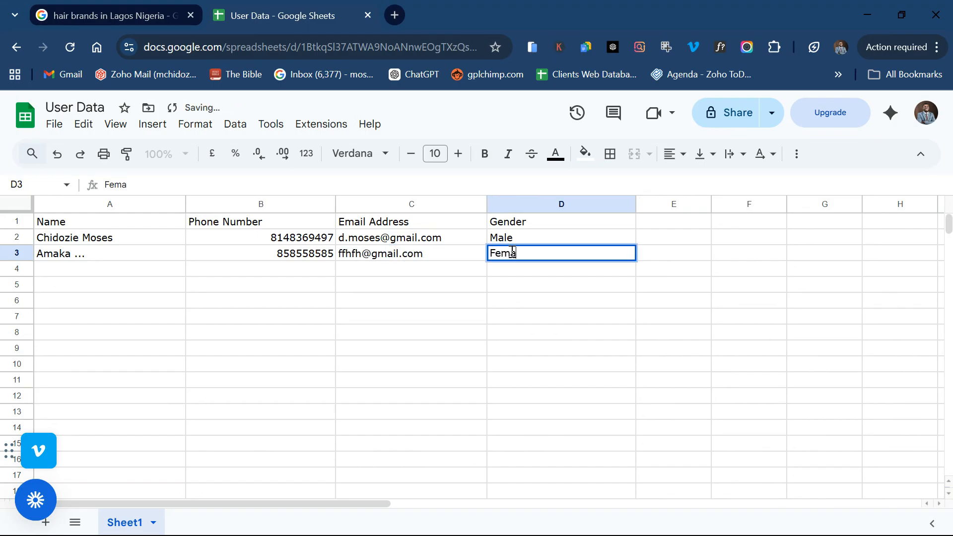
key(BackSpace)
text(le.)
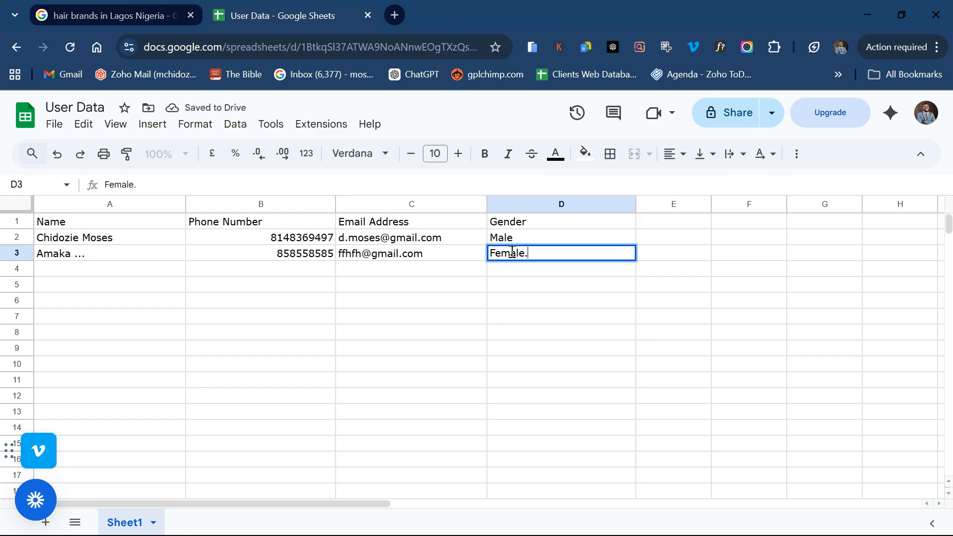
click(140, 276)
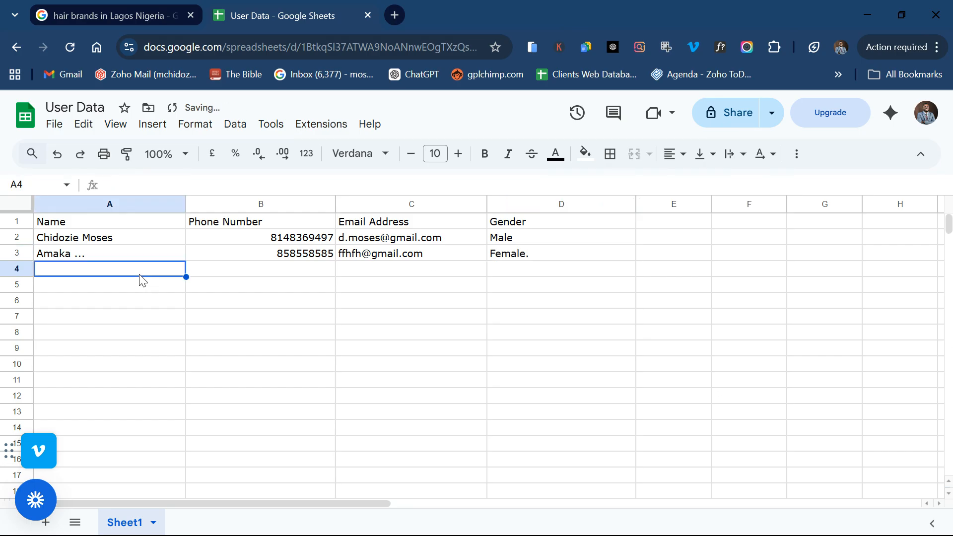
Step: Fill row 4 with the third user's name, phone number, e-mail and gender Male
text(Ignatius Loyola)
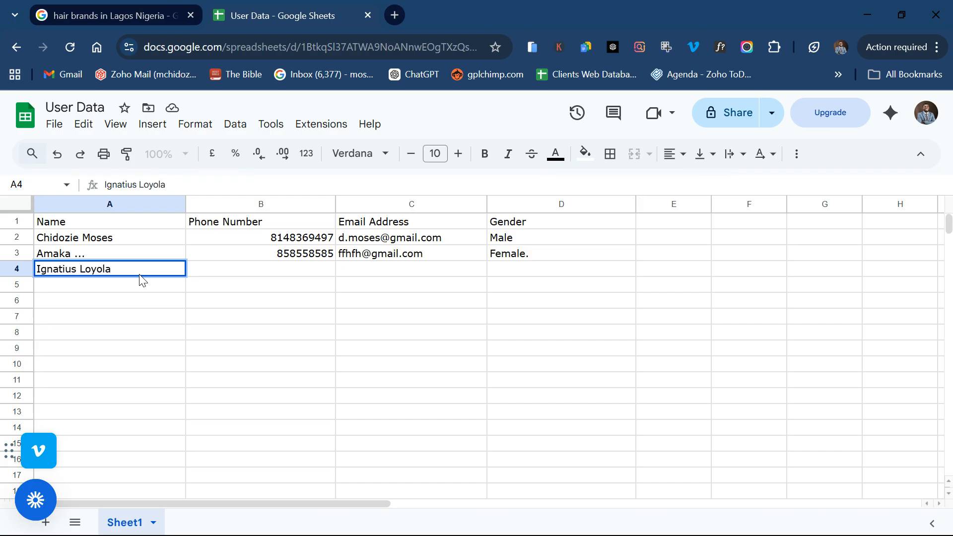
click(239, 274)
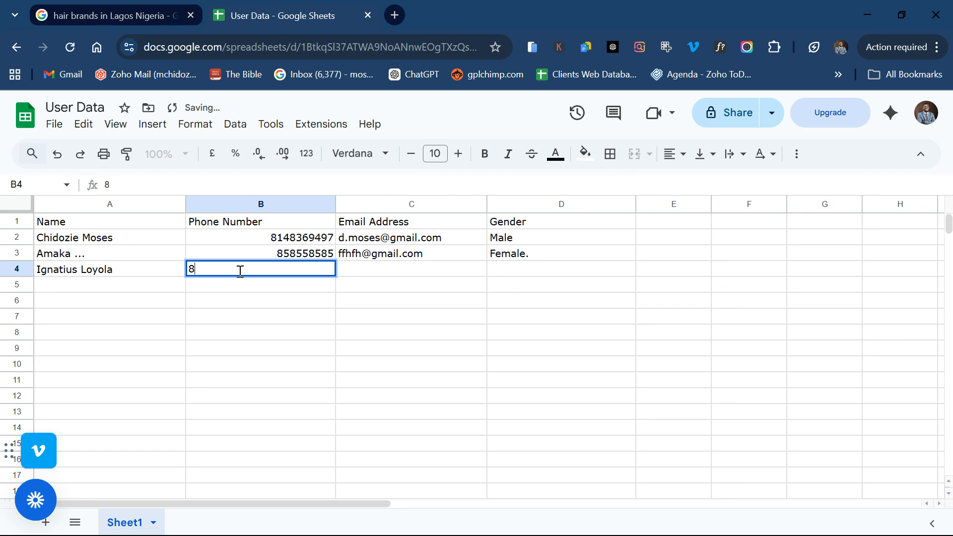
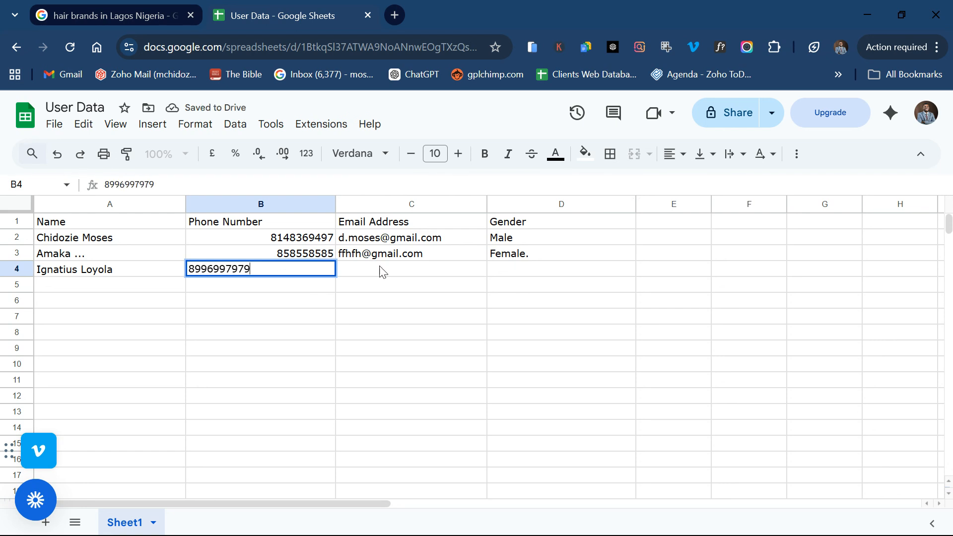
double_click(396, 272)
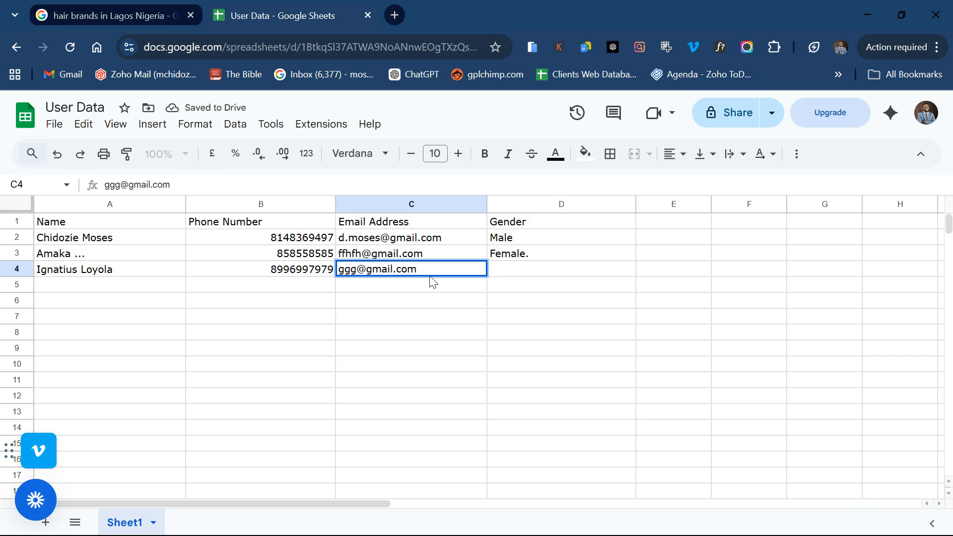
double_click(524, 275)
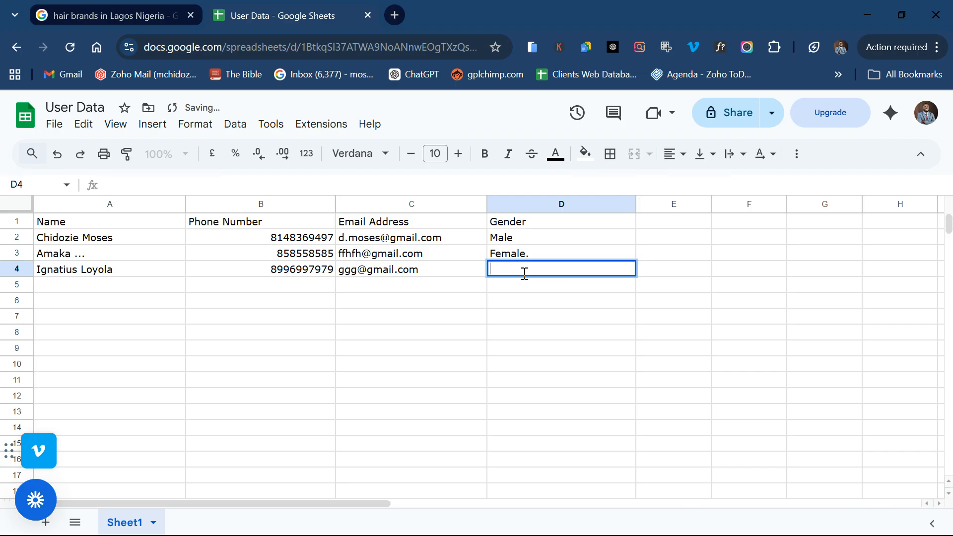
text(Male)
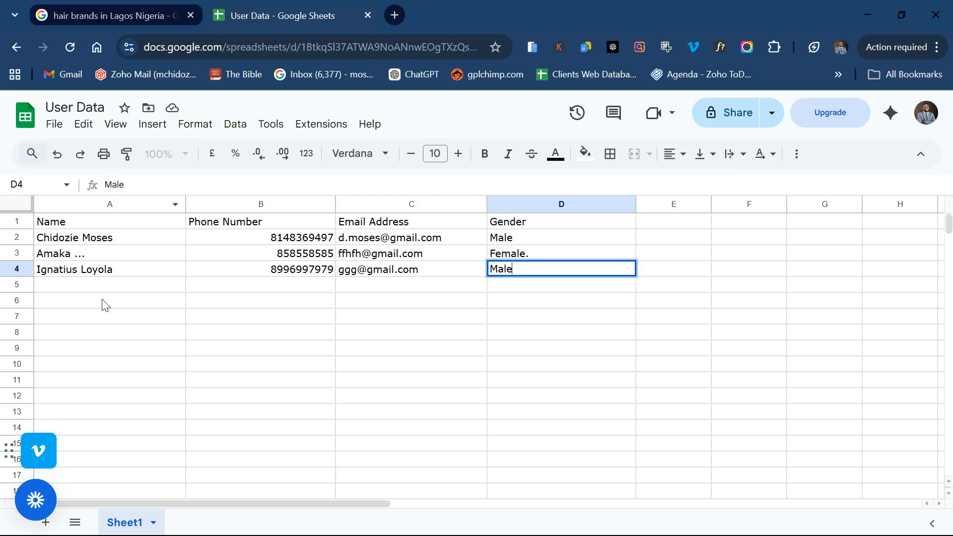
key(ctrl+a)
click(164, 300)
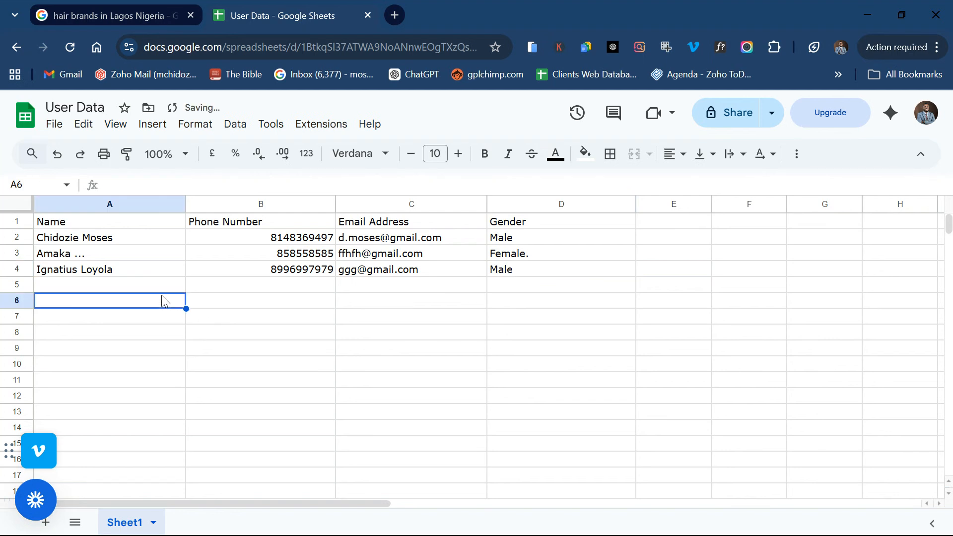
Step: Select all the data and convert it into Table1, then scroll to check the new placeholder columns
key(ctrl+a)
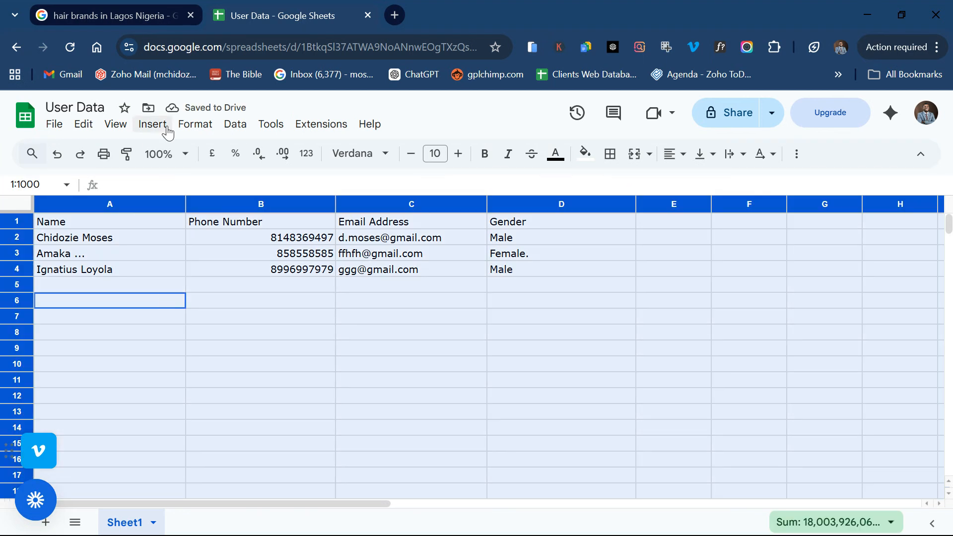
click(154, 130)
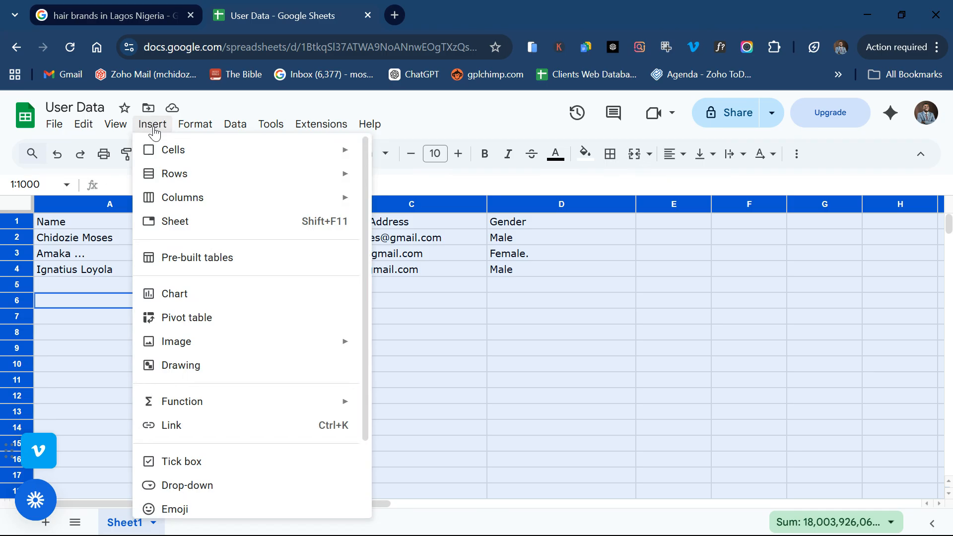
scroll(223, 414, down, 2)
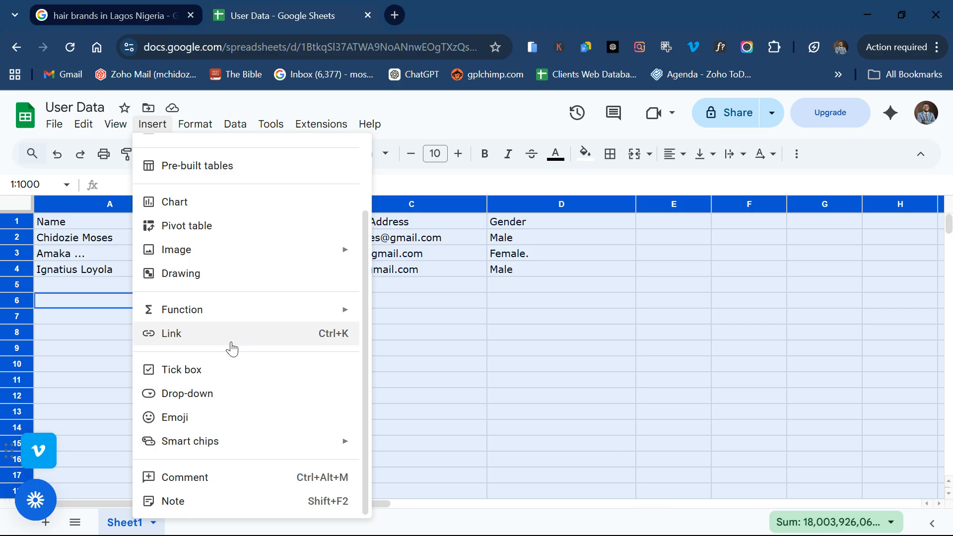
scroll(231, 349, up, 2)
mouse_move(193, 125)
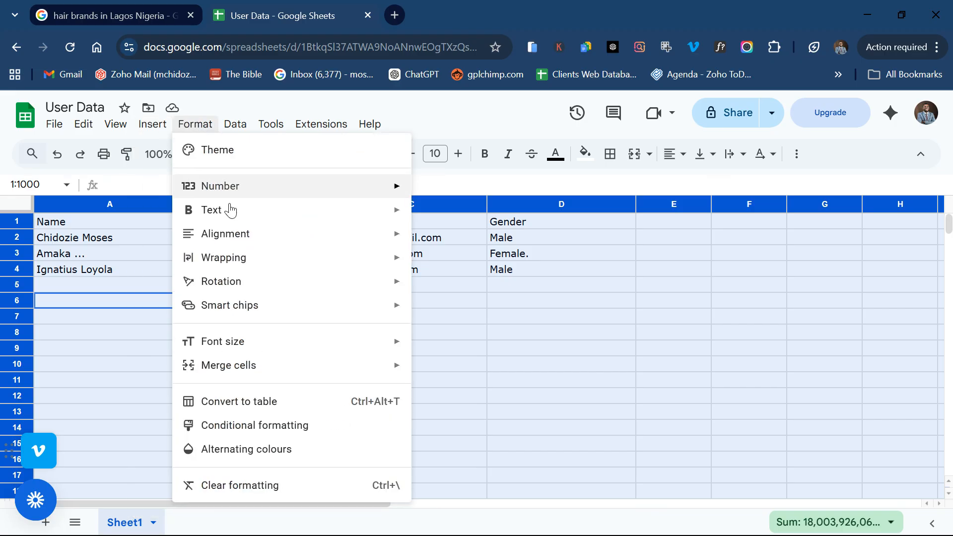
click(257, 404)
click(257, 402)
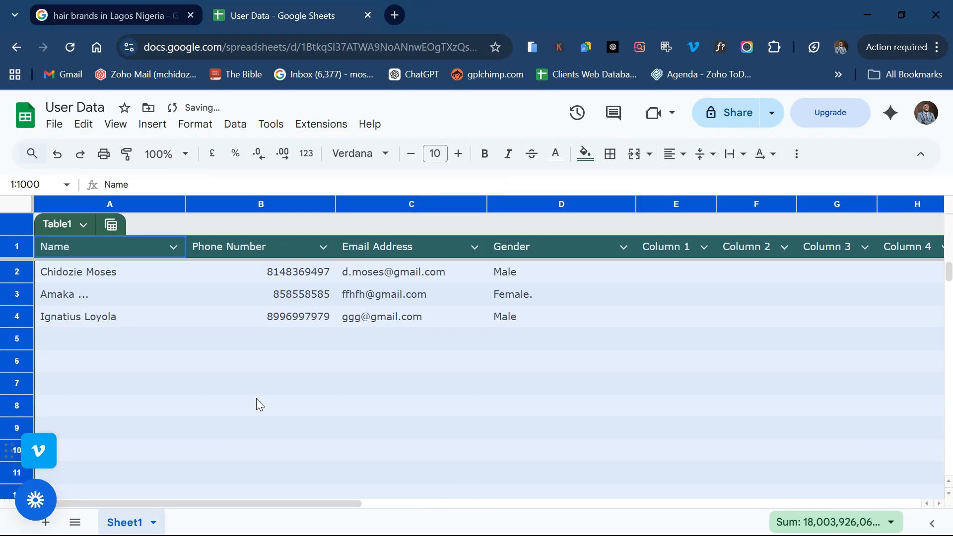
scroll(673, 379, right, 10)
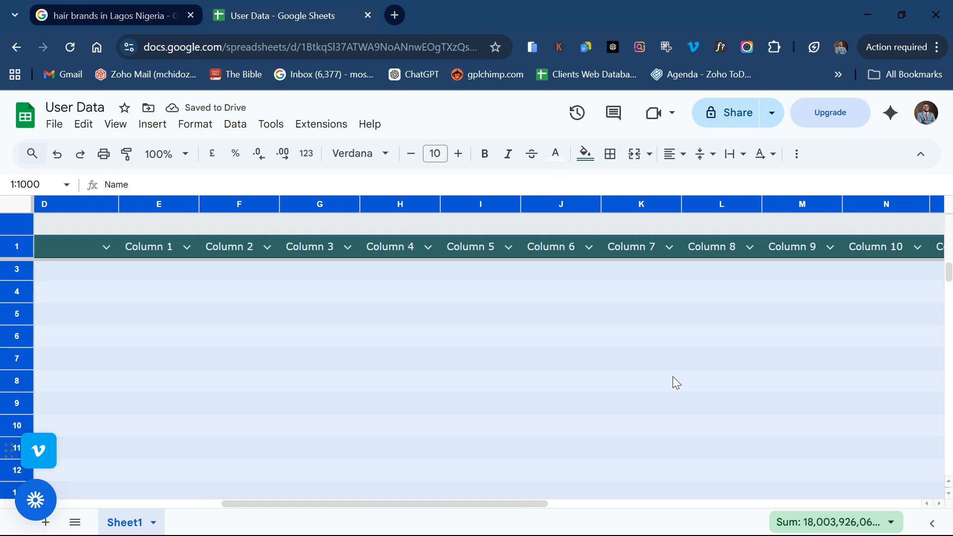
scroll(673, 378, right, 6)
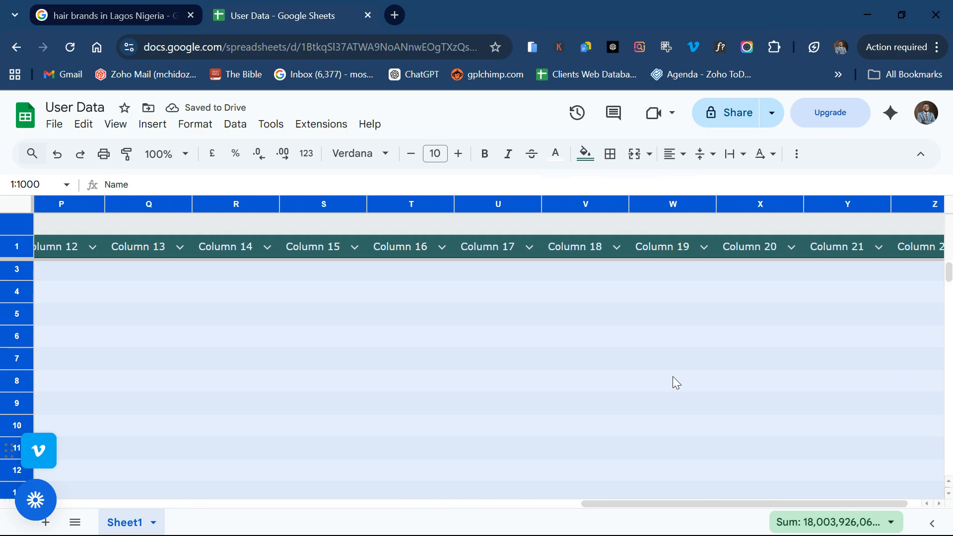
scroll(673, 378, left, 10)
scroll(598, 379, left, 3)
click(256, 363)
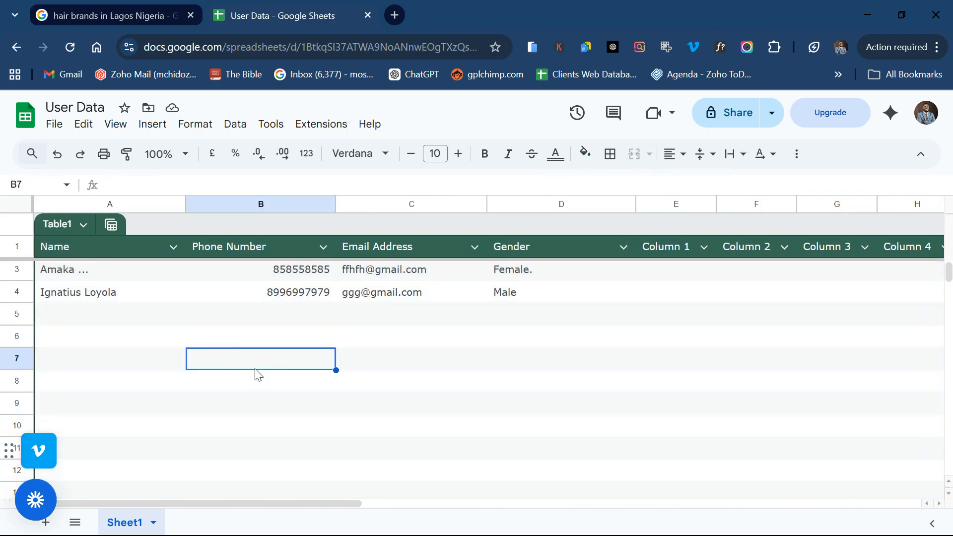
Step: Replace the Column 1 header in E1 with 'Amount Paid'
click(137, 320)
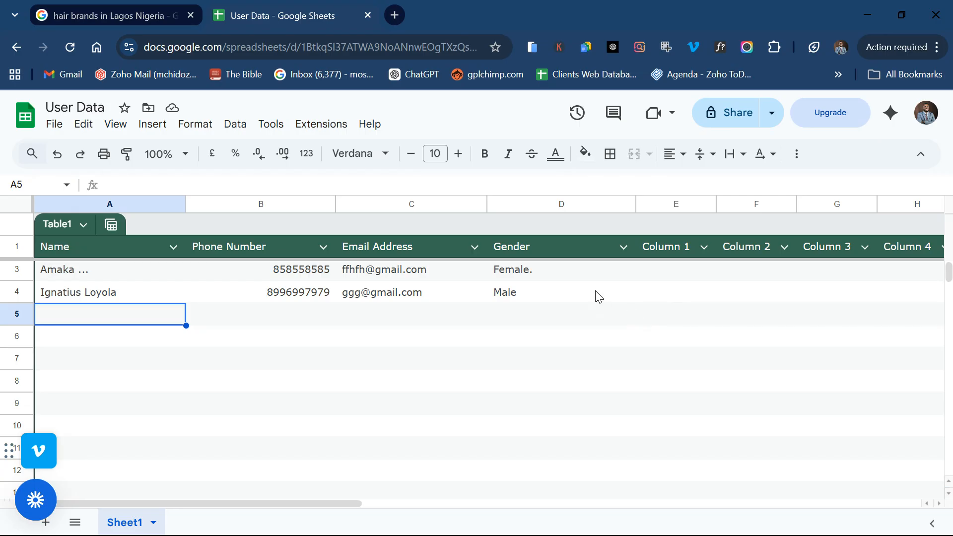
double_click(673, 247)
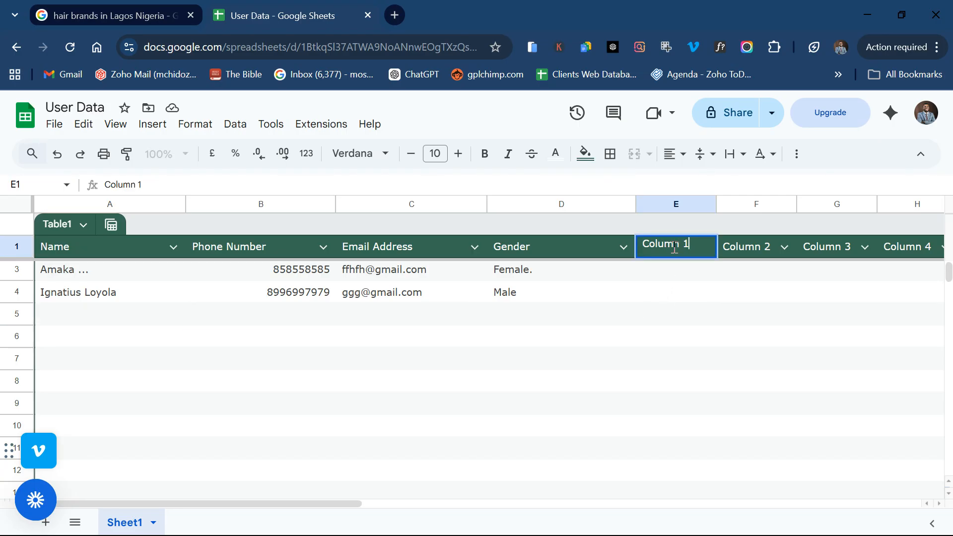
key(ctrl+a)
text(Amount Paid)
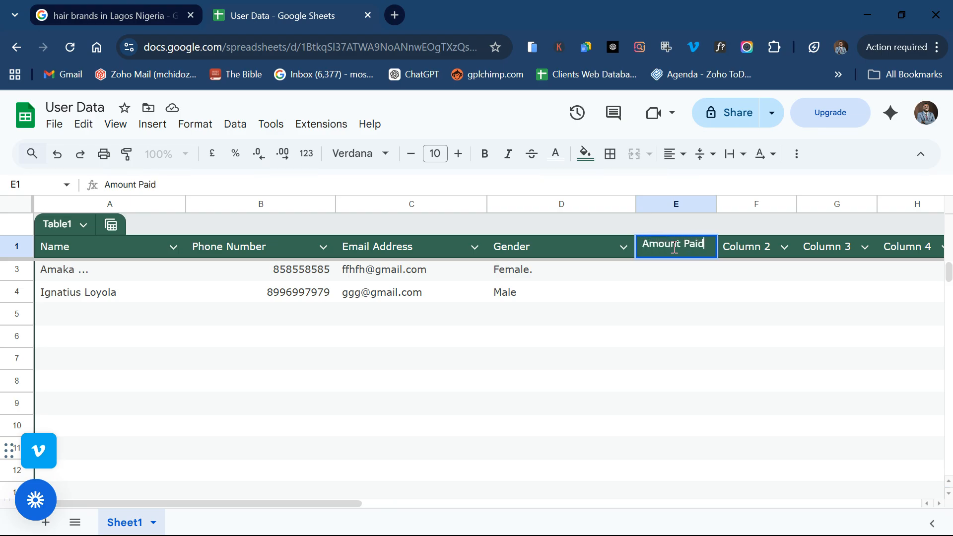
Step: Enter 5000 in E2, widen column E, and rename its header to 'Amount Paid (NGN)'
double_click(655, 275)
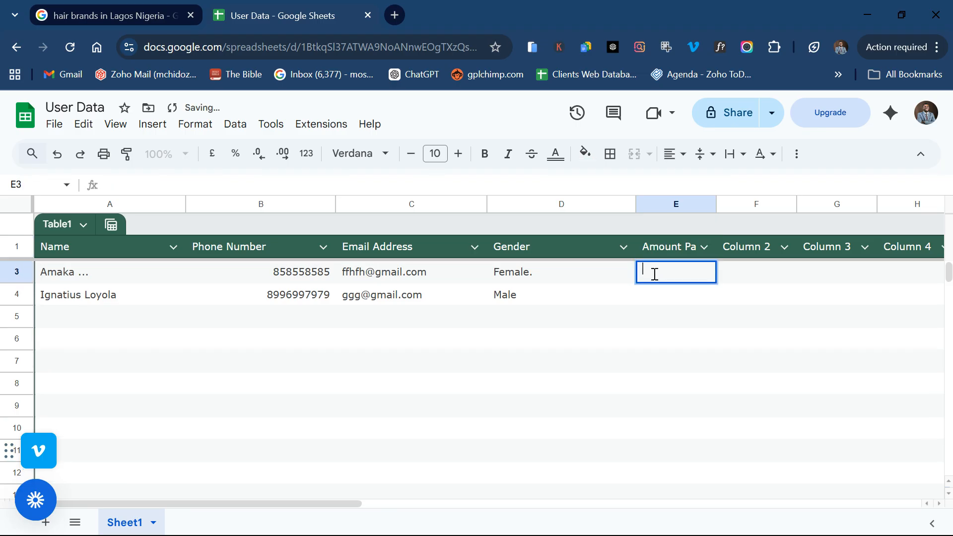
scroll(504, 341, up, 1)
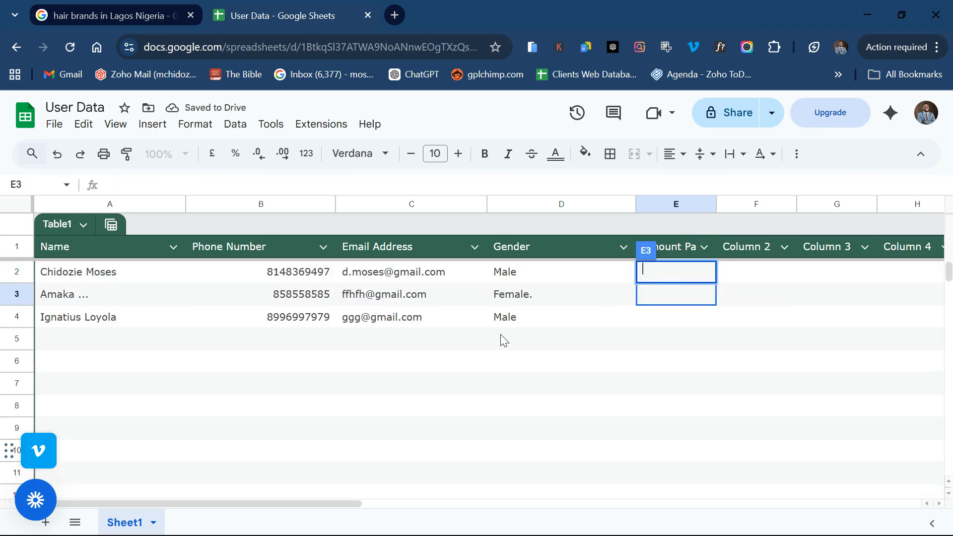
click(728, 281)
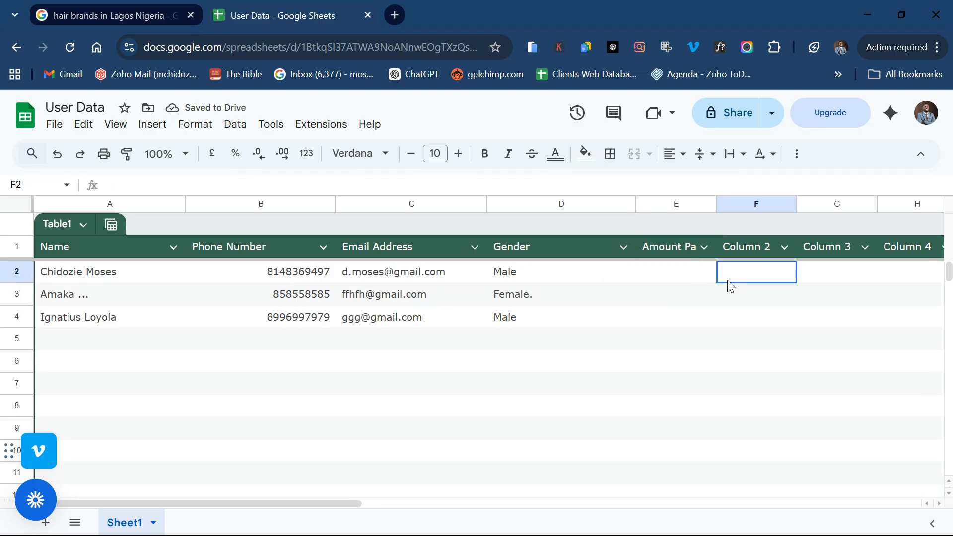
double_click(675, 282)
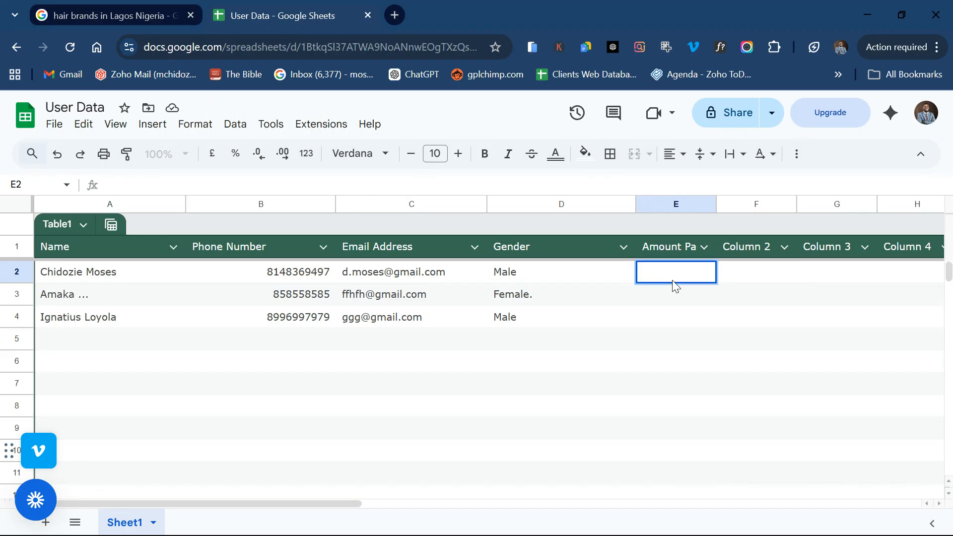
text(5000)
drag(716, 200, 793, 200)
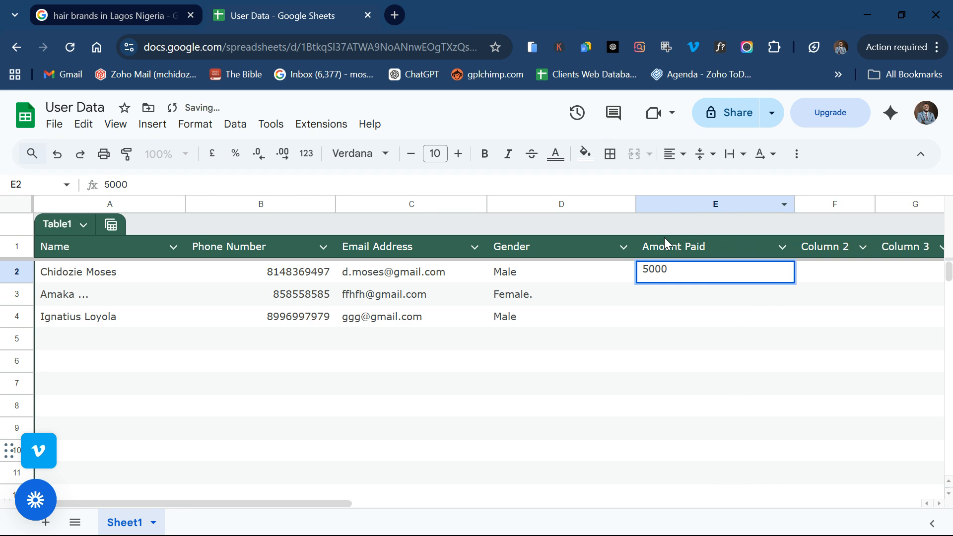
double_click(718, 248)
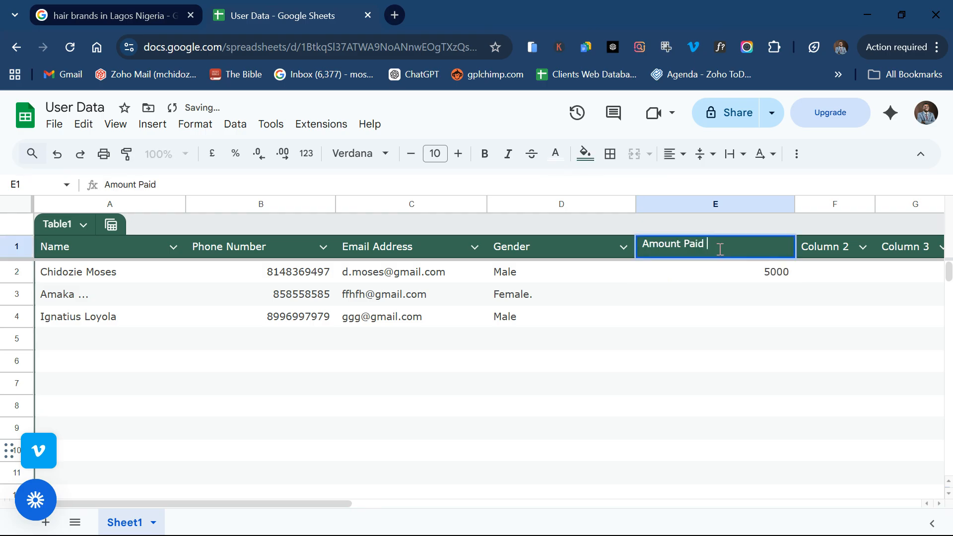
text((NG))
text(NGN))
double_click(700, 271)
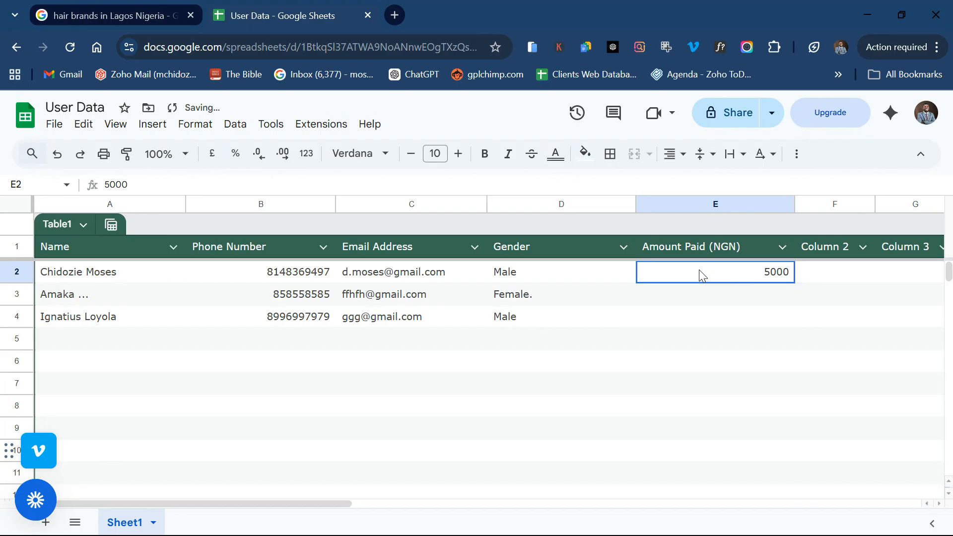
Step: Enter 3000 in E3 and 5000 in E4
double_click(727, 295)
text(3000)
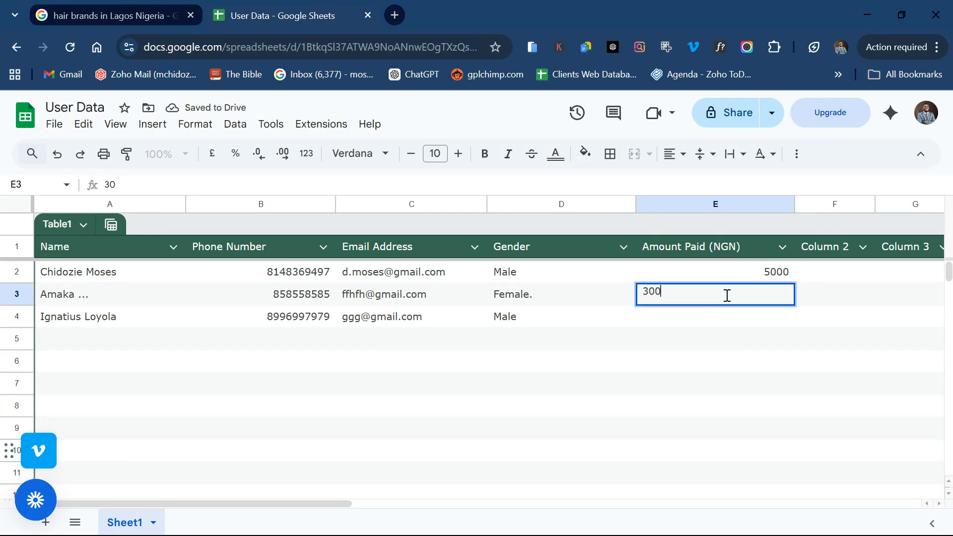
double_click(700, 323)
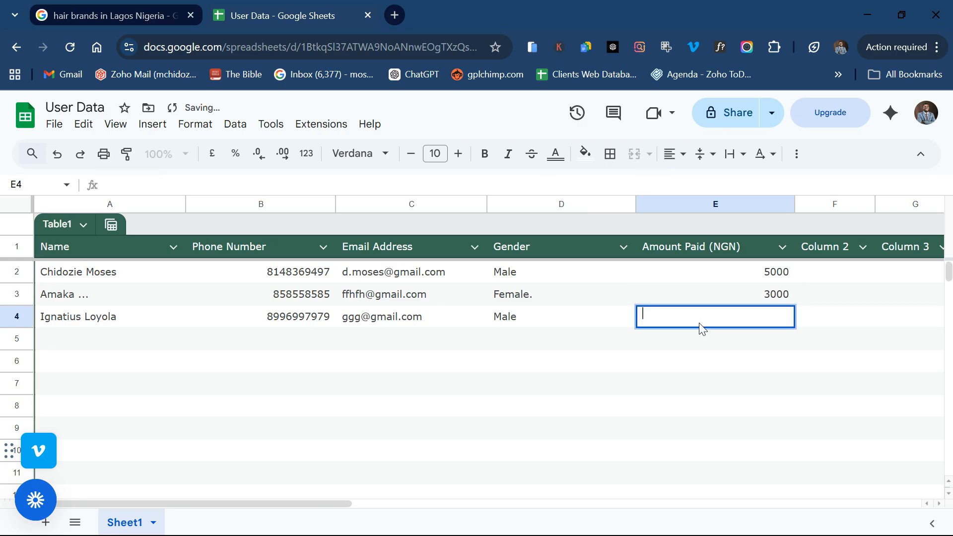
text(4)
key(BackSpace)
text(5000)
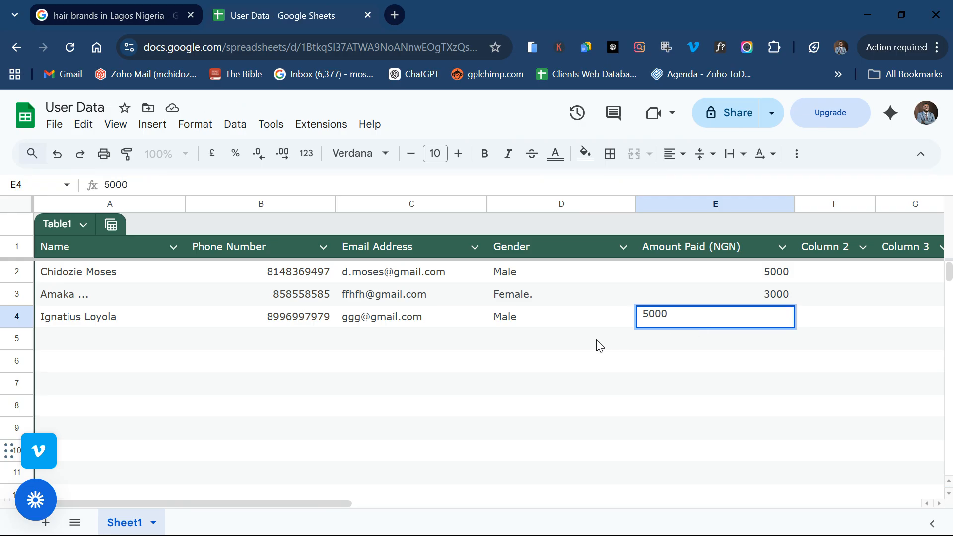
click(598, 345)
Step: Type a bold 'Total' label in cell D5
double_click(596, 340)
text(Total)
key(ctrl+a)
key(ctrl+b)
click(702, 350)
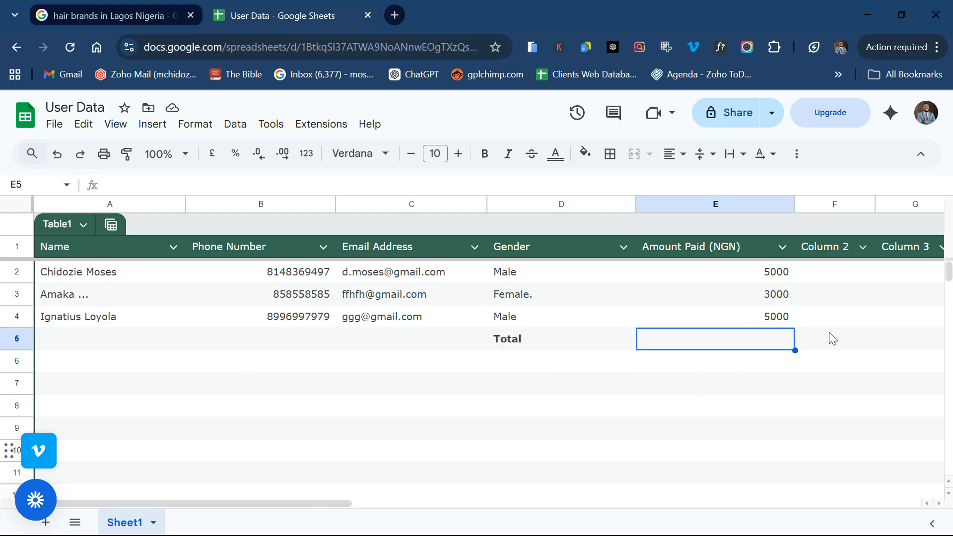
double_click(735, 347)
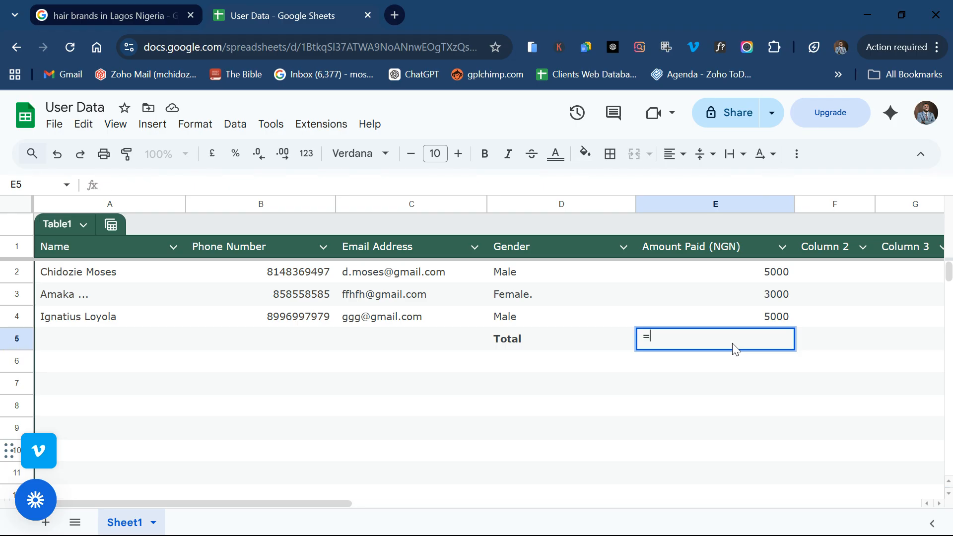
text(=)
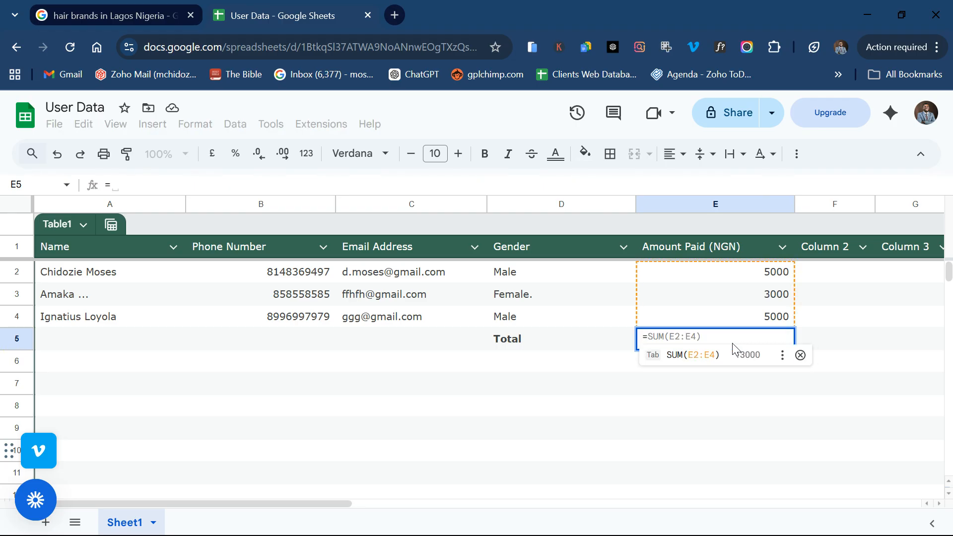
key(BackSpace)
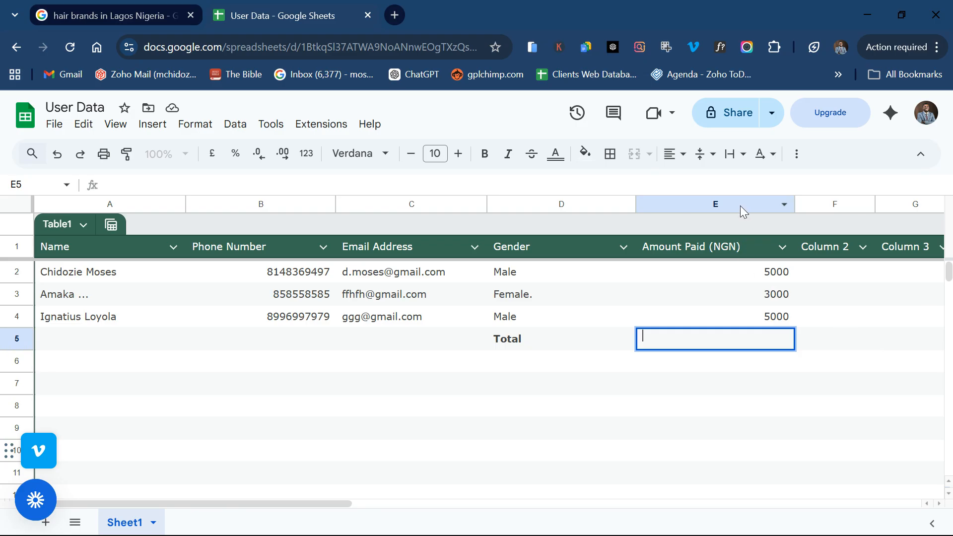
click(712, 279)
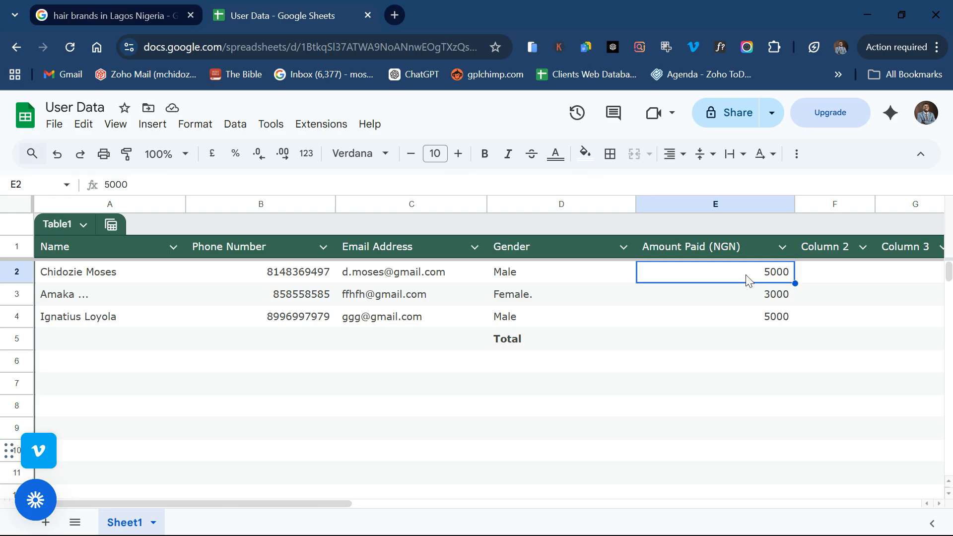
Step: Enter =SUM(E2:E4) in E5 beside the Total label, so it shows 13000
double_click(683, 344)
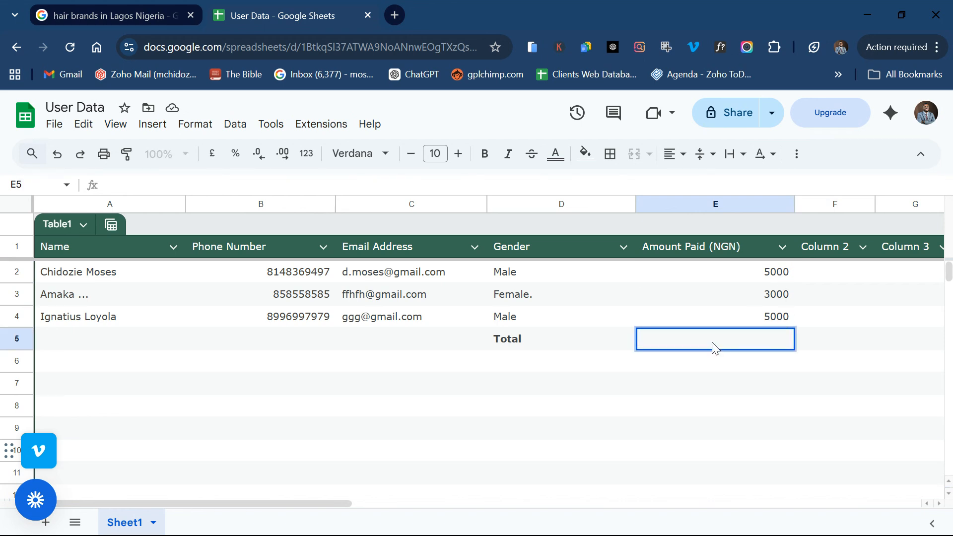
text(=S)
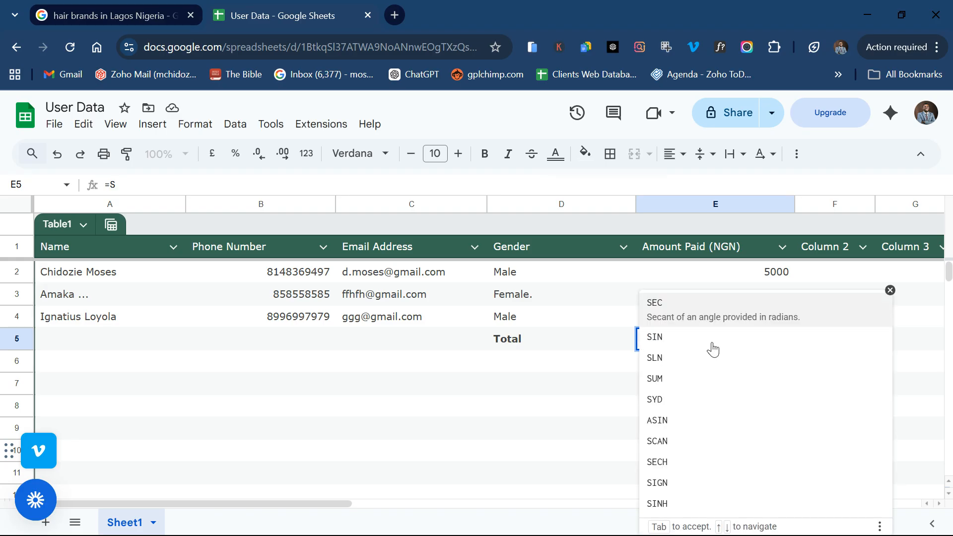
text(um)
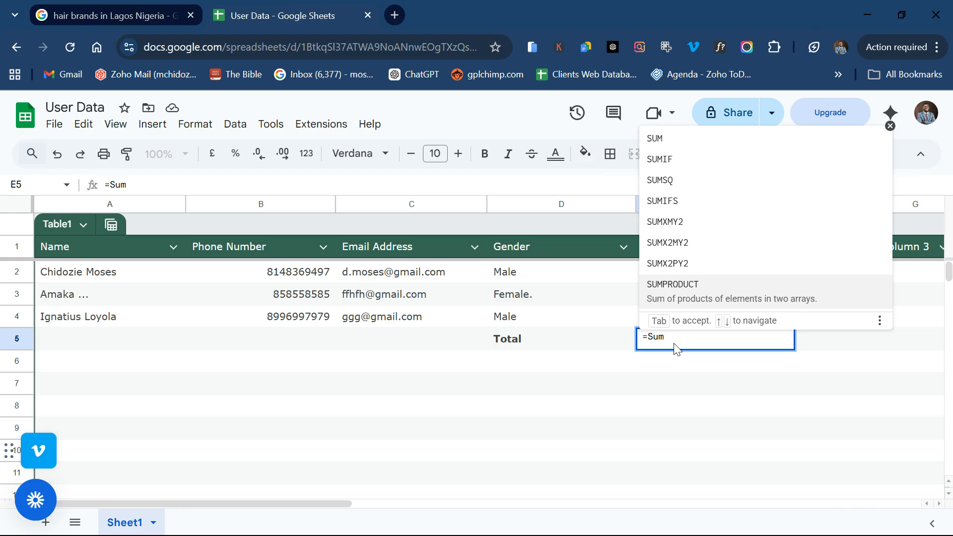
key(BackSpace)
key(BackSpace)
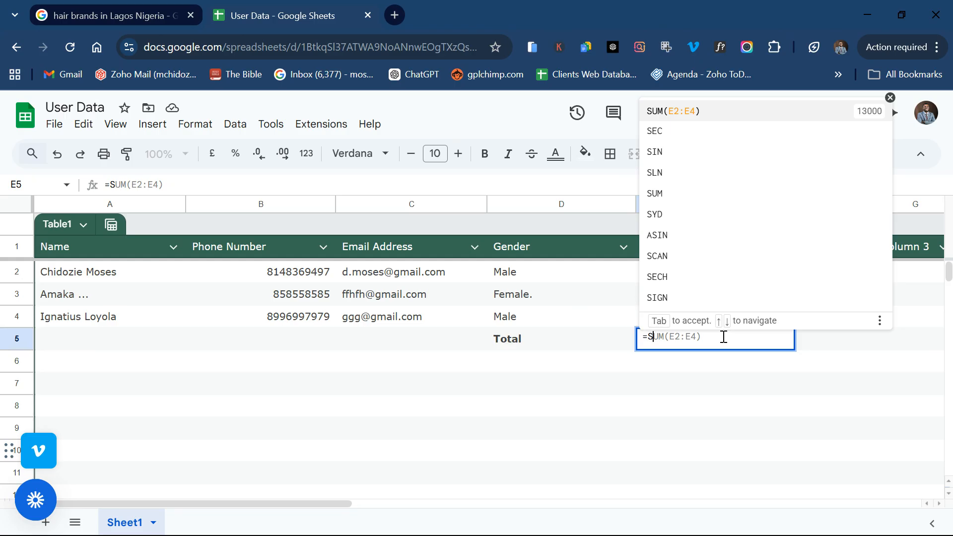
key(Tab)
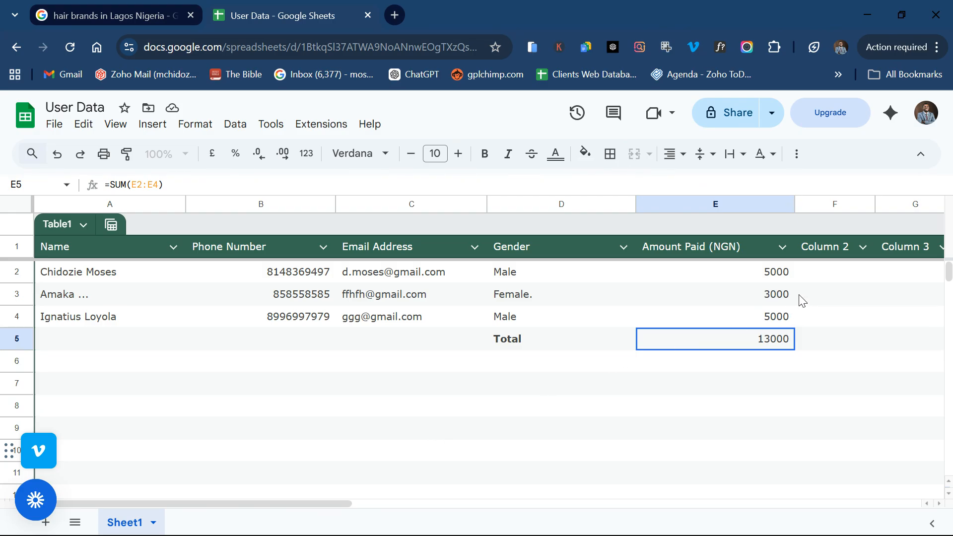
double_click(773, 273)
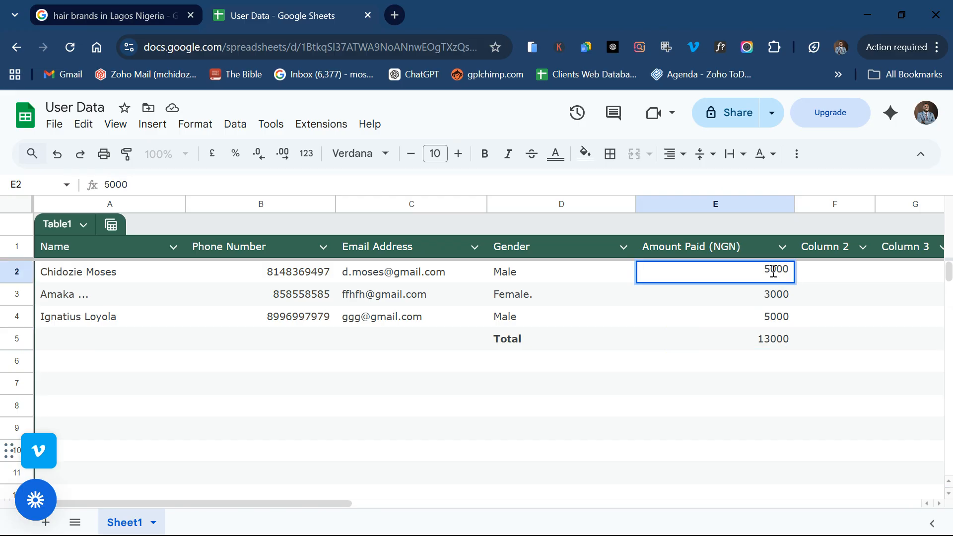
Step: Change the first user's amount in E2 from 5000 to 6000
key(BackSpace)
text(6)
key(Return)
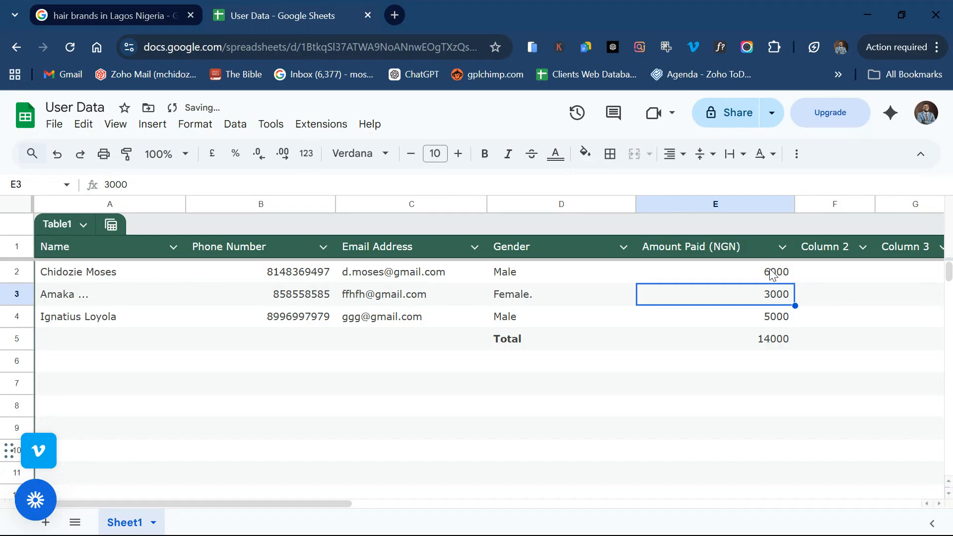
Step: Change E2 again to 10000, so the Total updates to 18000
double_click(770, 300)
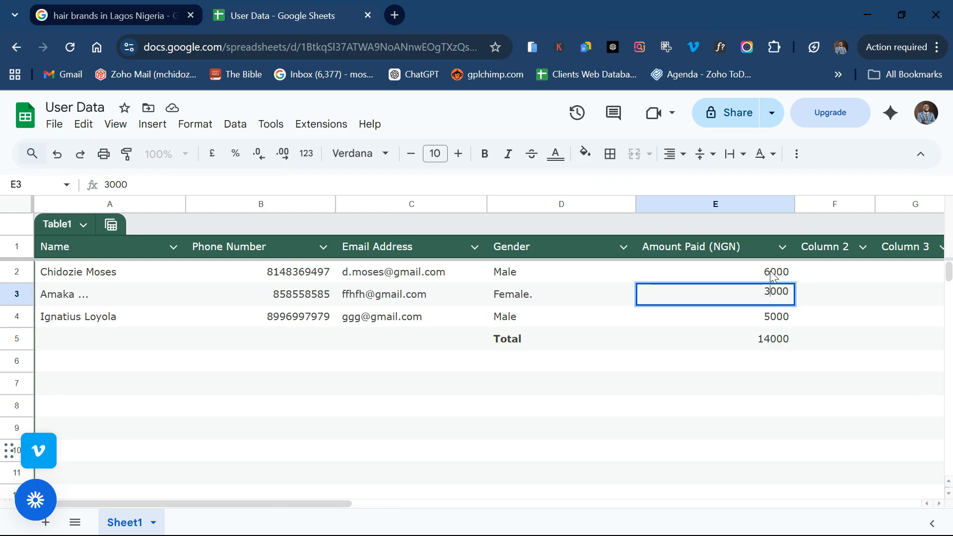
double_click(771, 270)
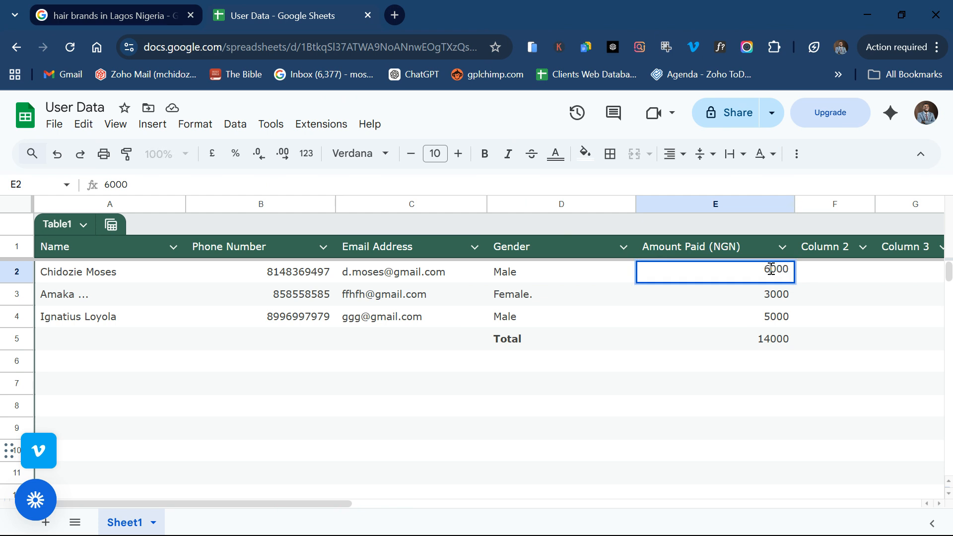
key(BackSpace)
text(10)
key(Return)
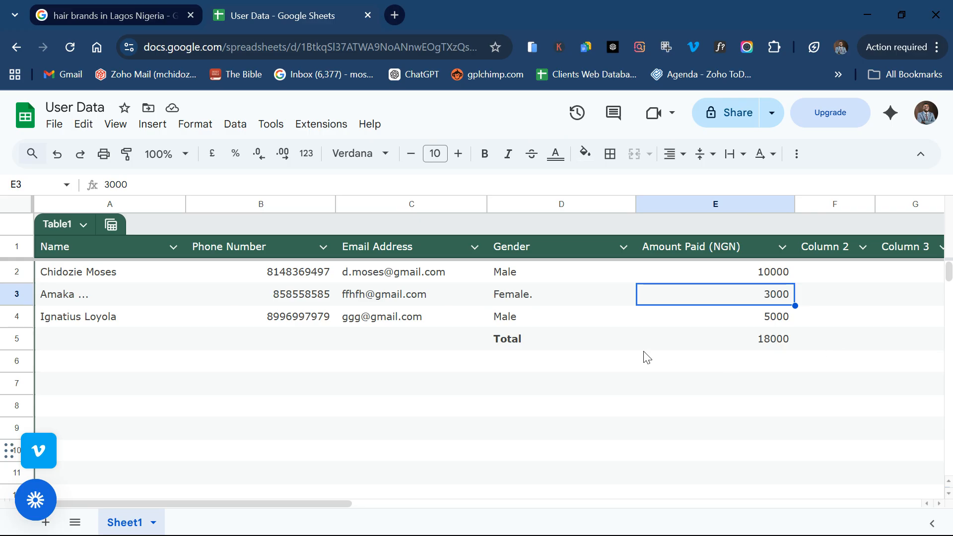
scroll(646, 357, right, 7)
scroll(647, 356, right, 1)
scroll(647, 357, left, 6)
scroll(647, 356, left, 2)
click(735, 276)
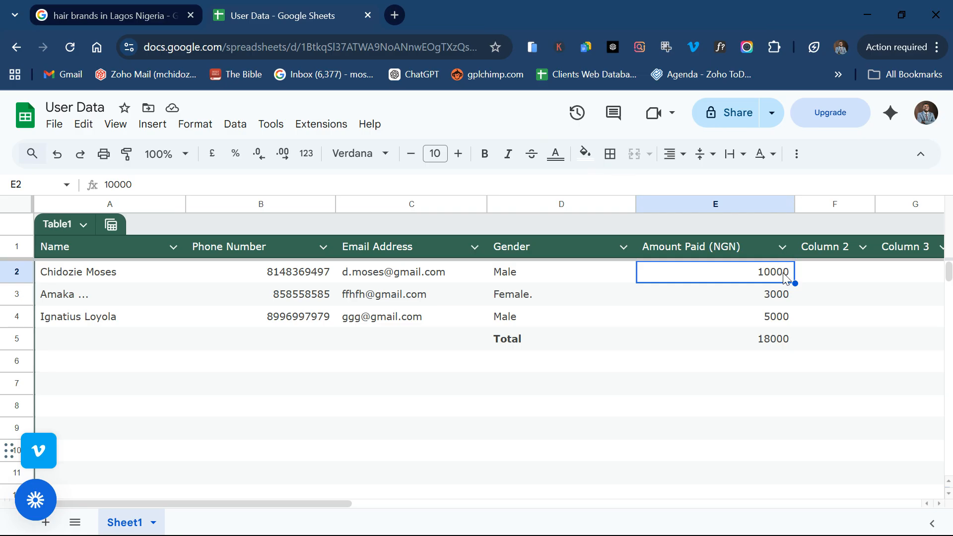
Step: Re-enter =SUM(E2:E4) in the Total cell E5
double_click(776, 341)
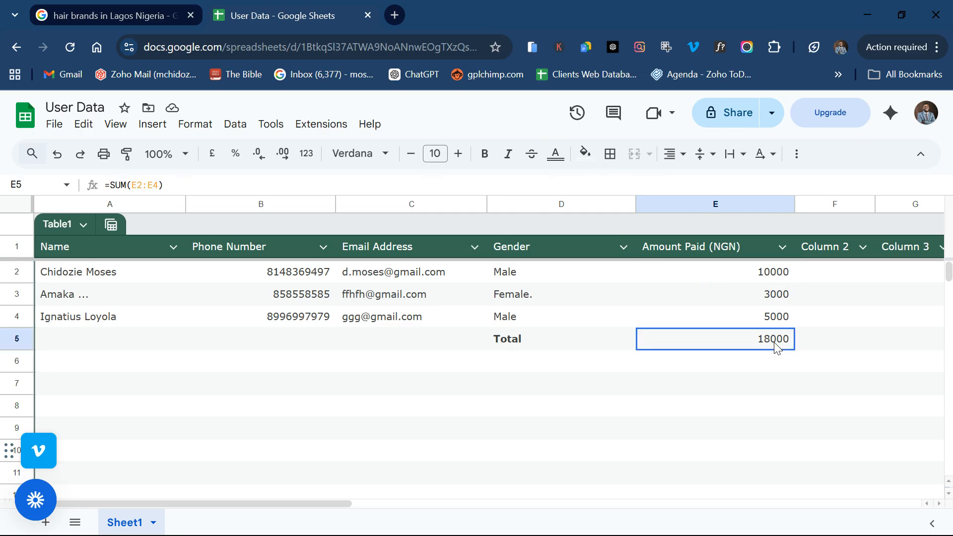
key(ctrl+a)
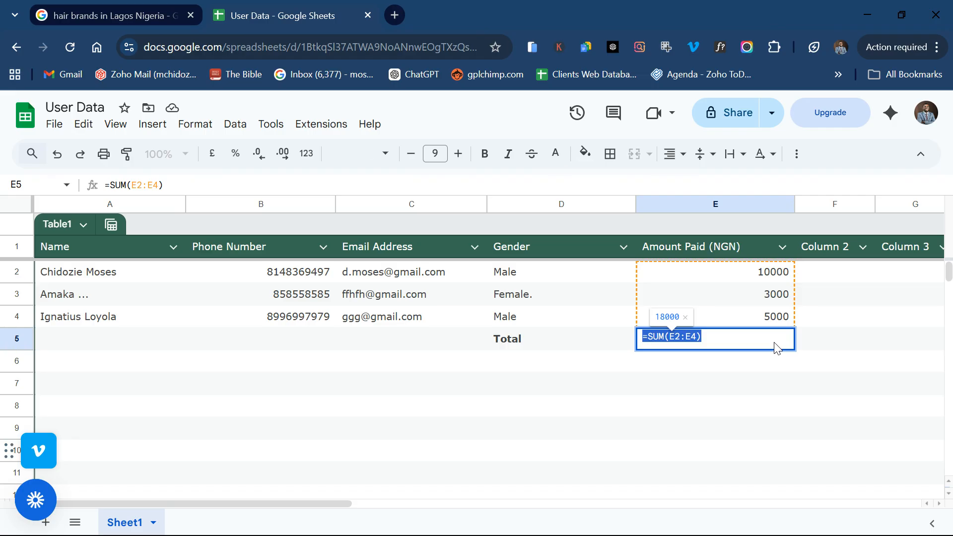
text(=S)
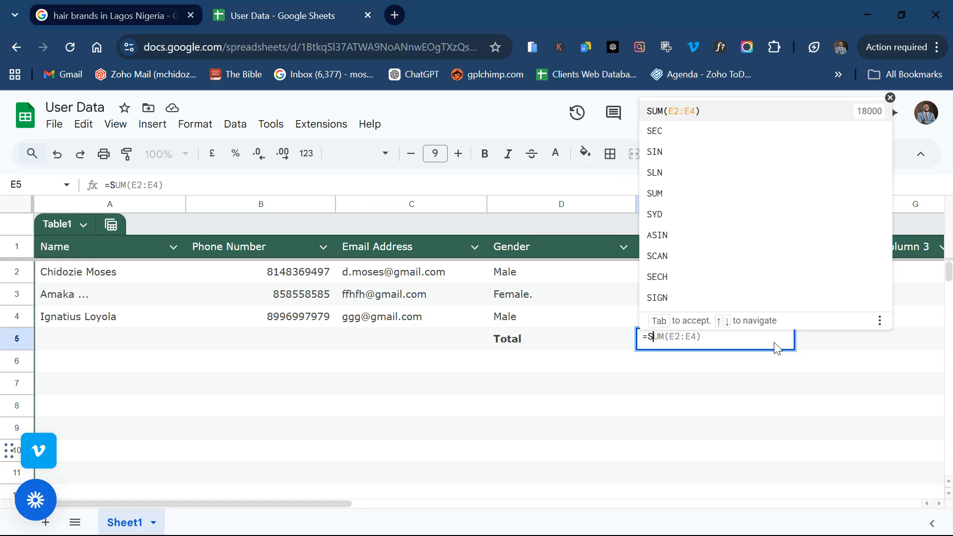
key(Tab)
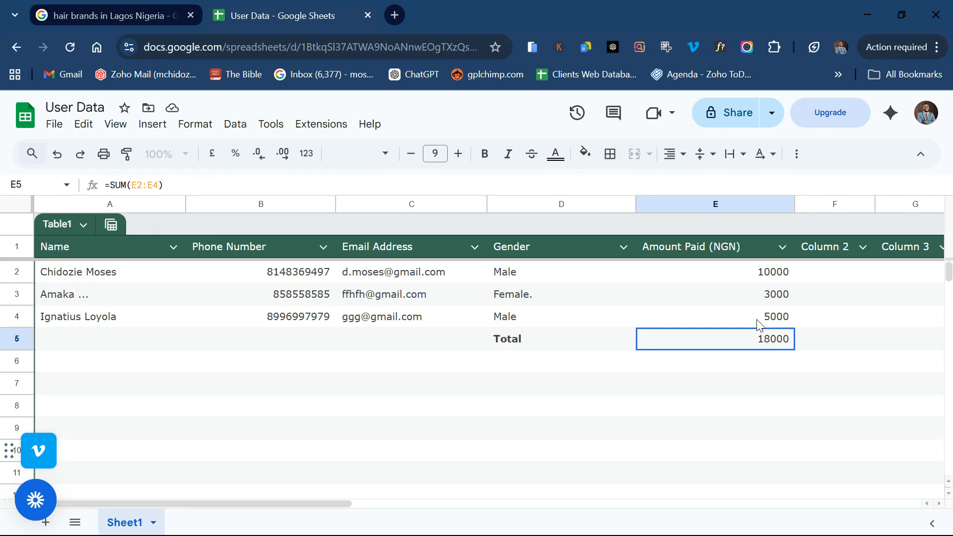
Step: Raise the first amount in E2 to 20000, making the Total 28000
double_click(781, 272)
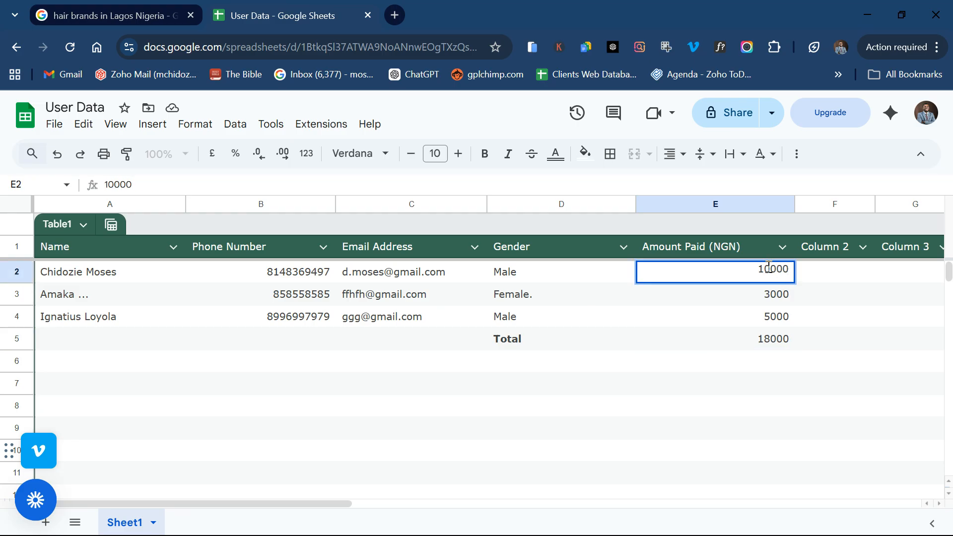
key(BackSpace)
click(770, 268)
key(BackSpace)
text(20)
key(Return)
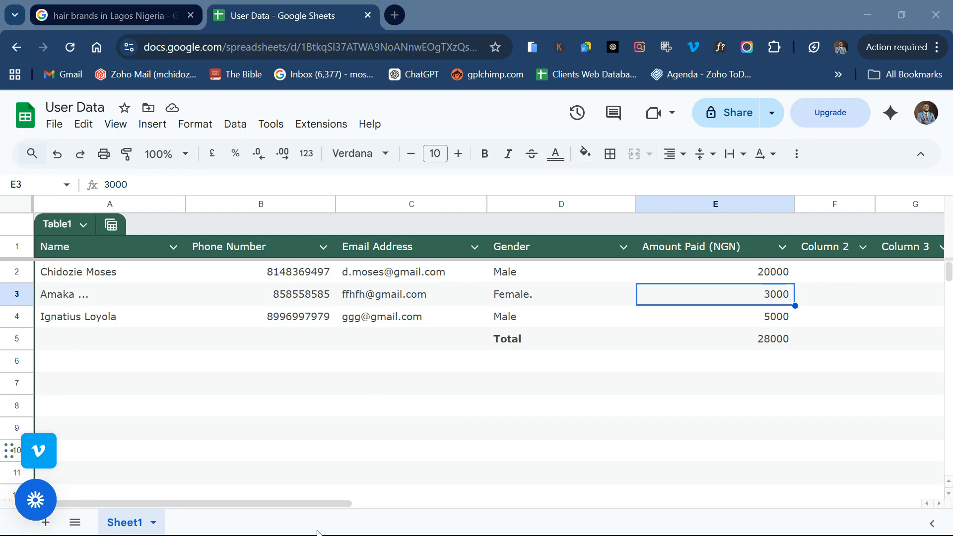
Step: Name the F1 header 'Amount Doubled', then rename it to 'Units'
double_click(831, 251)
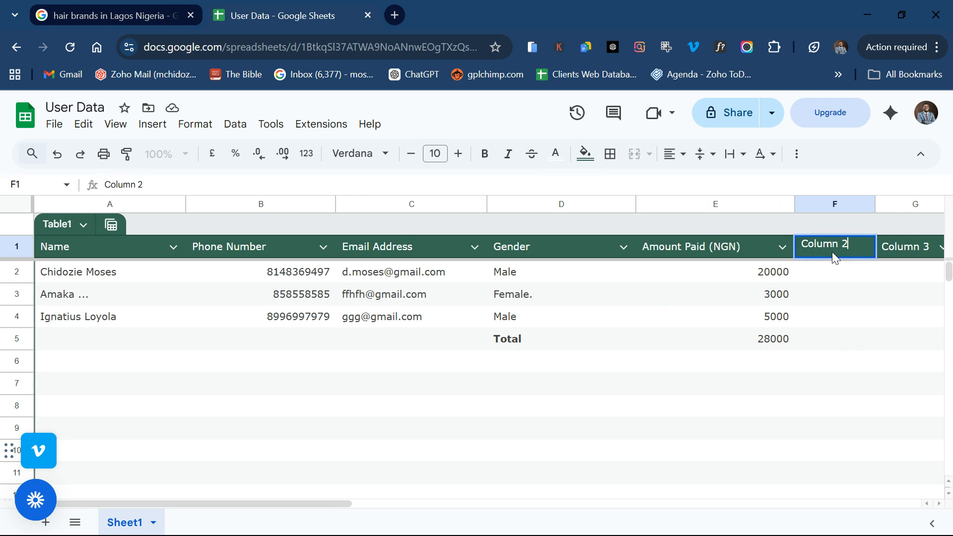
text(Amount Doubled)
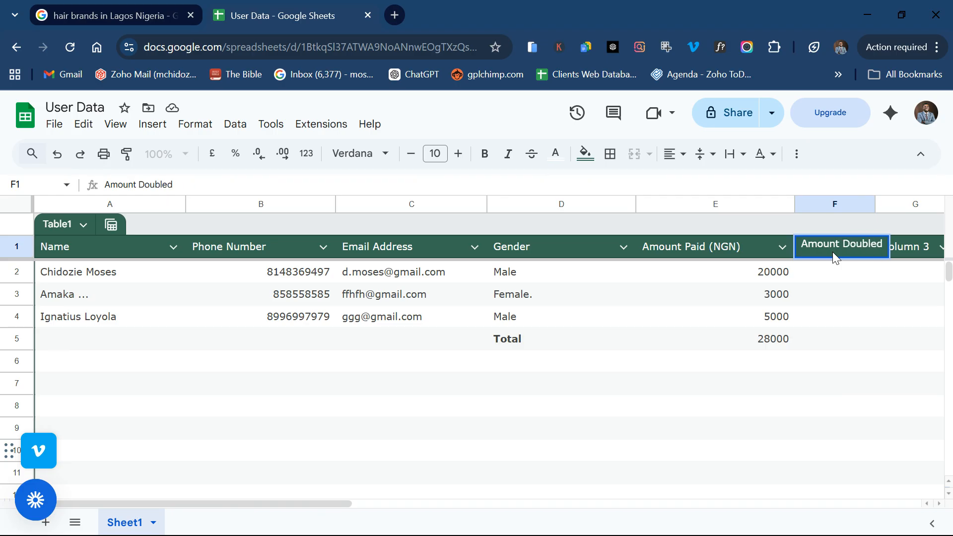
scroll(842, 270, right, 5)
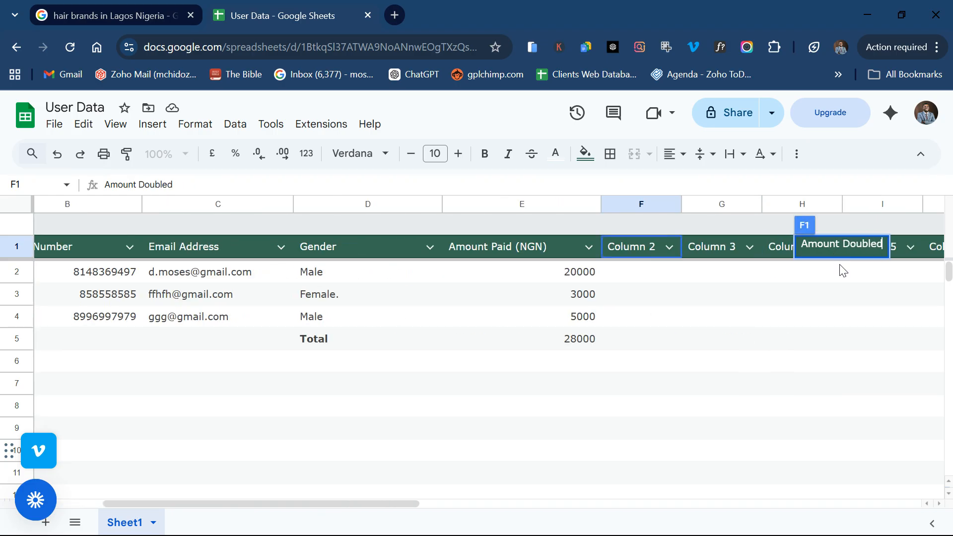
key(Return)
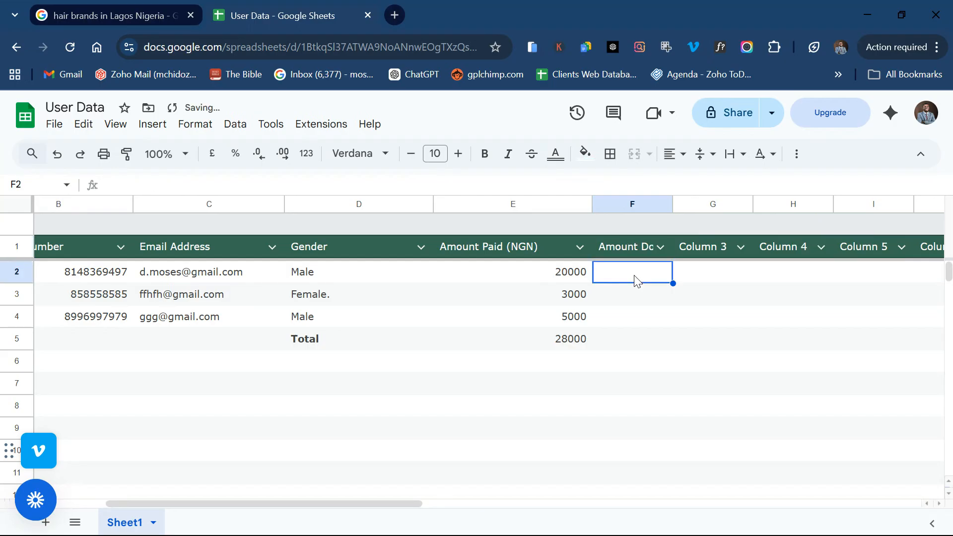
click(644, 247)
double_click(644, 247)
key(ctrl+a)
key(BackSpace)
text(Units)
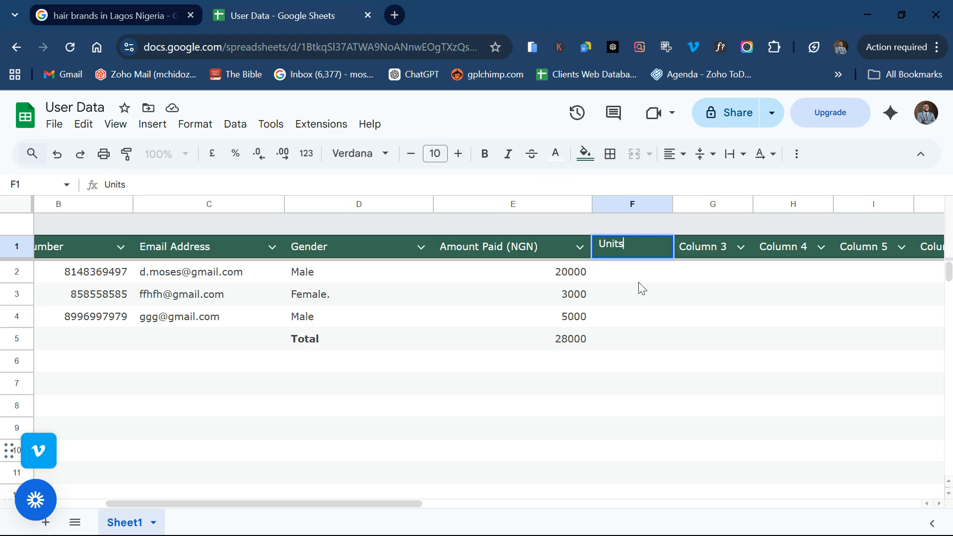
Step: Rename the G1 header to 'Total'
double_click(720, 243)
key(ctrl+a)
text(Total)
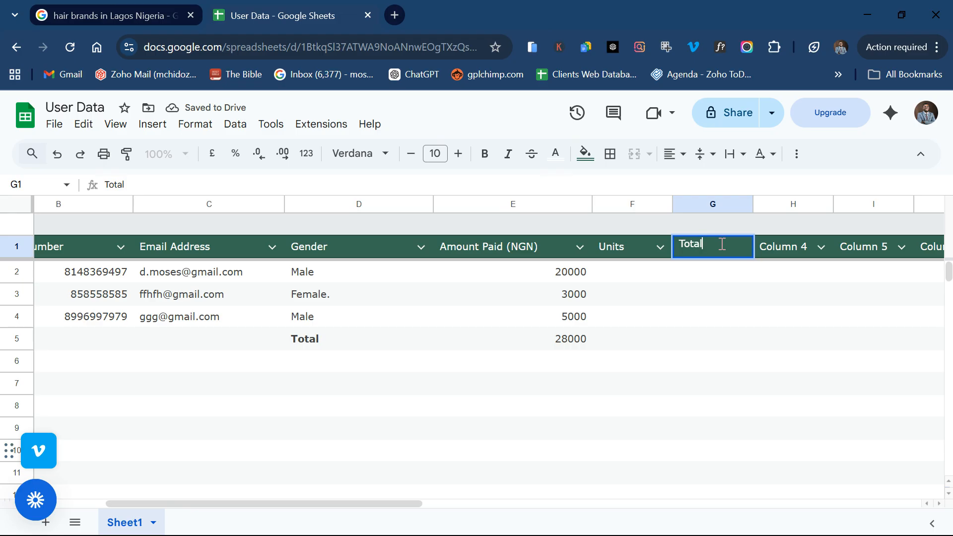
double_click(639, 278)
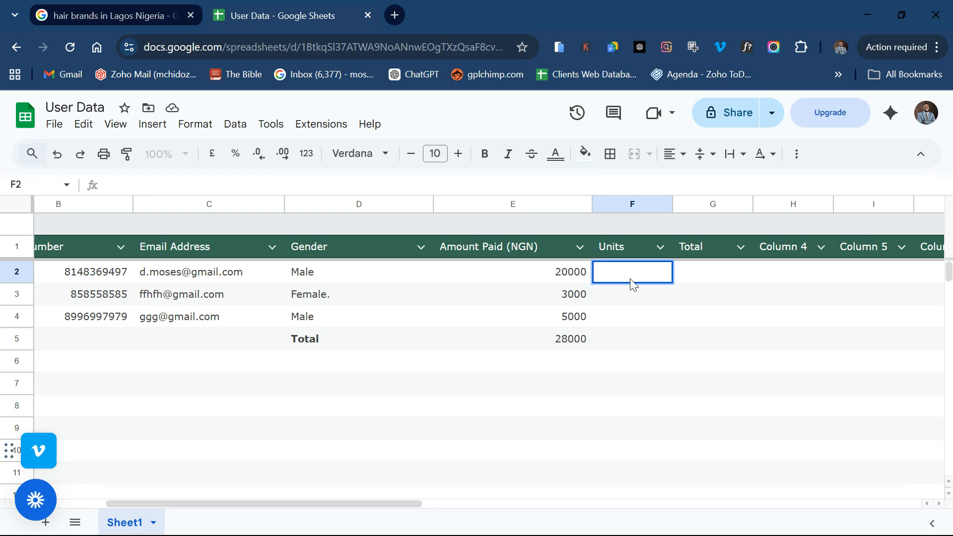
Step: Enter units 2, 3 and 4 in F2:F4 and 5 in the Total row
text(2)
double_click(623, 296)
text(3)
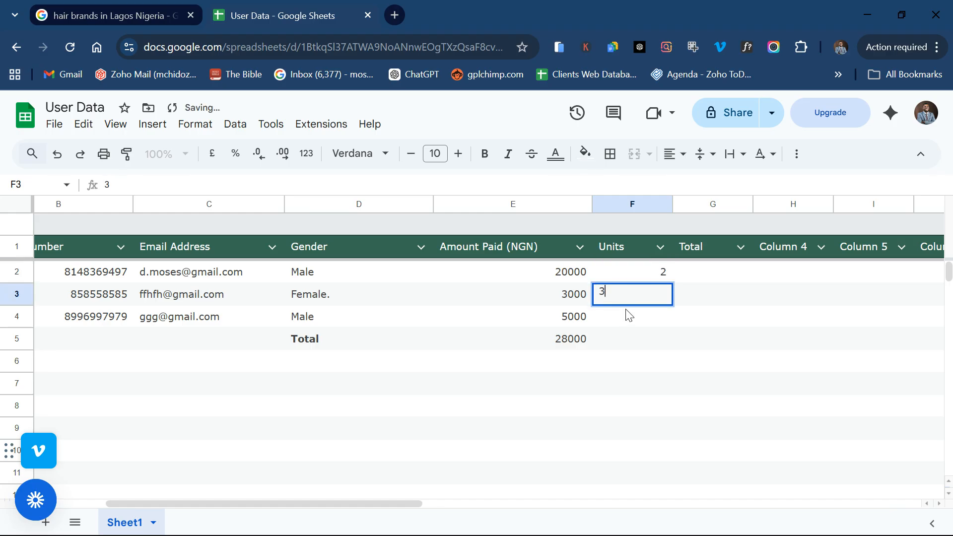
double_click(631, 316)
text(4)
double_click(624, 340)
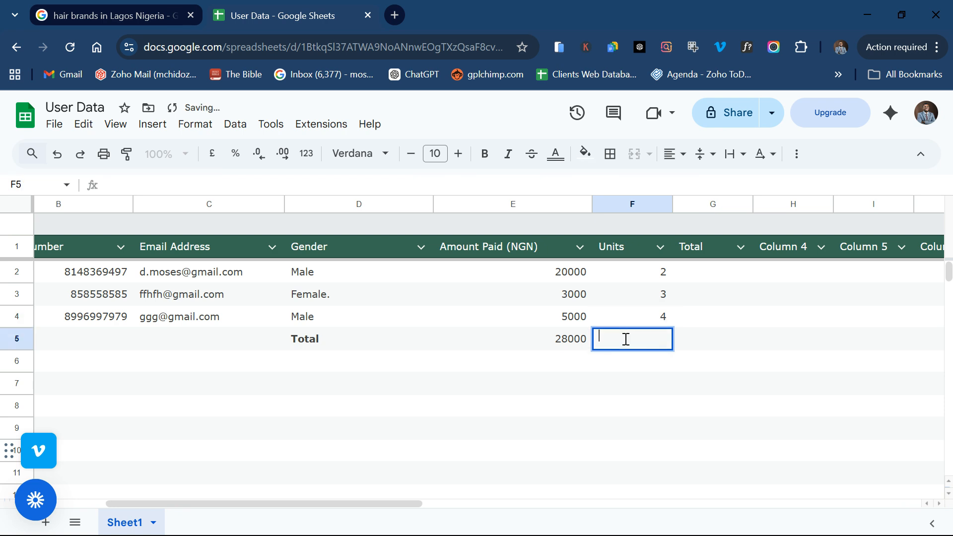
text(5)
click(719, 333)
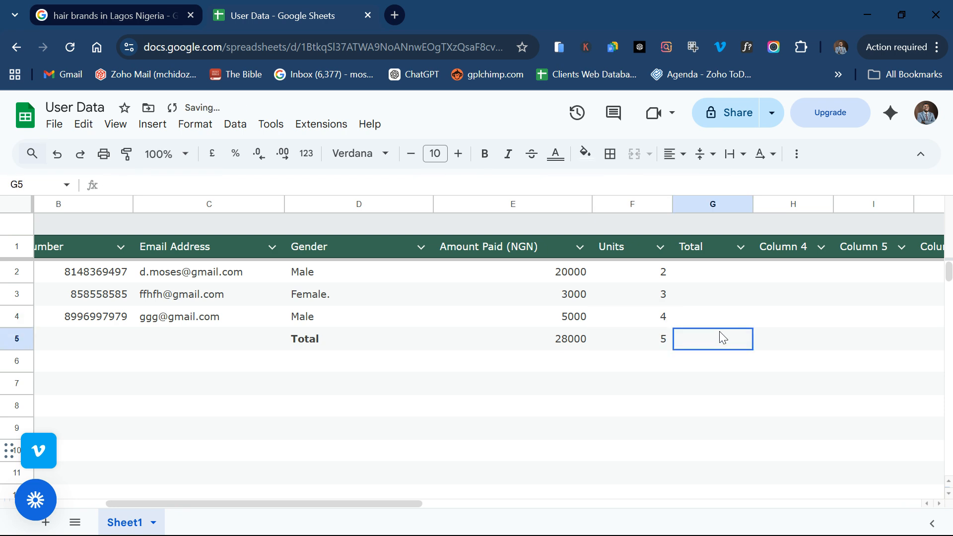
click(718, 274)
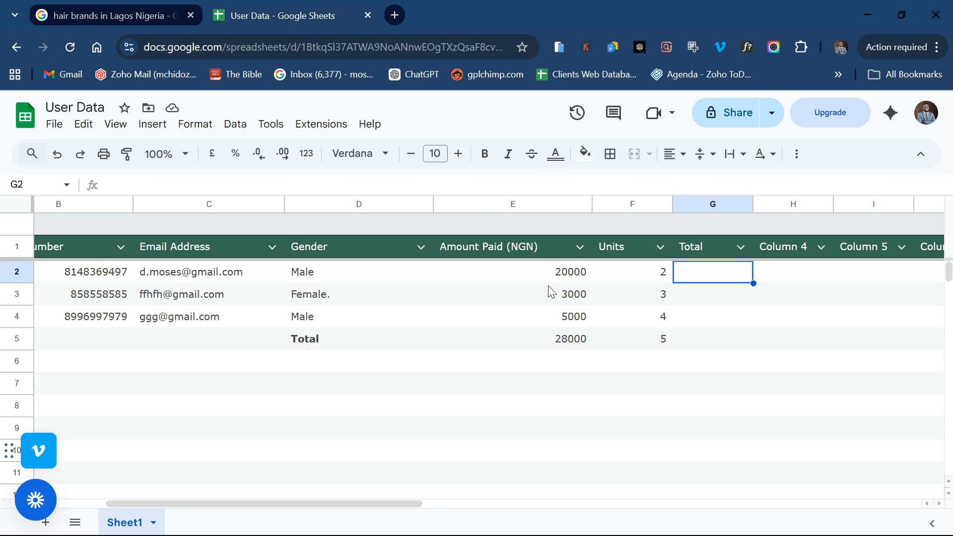
Step: Try editing the first Total cell G2, leaving it empty for now
double_click(697, 282)
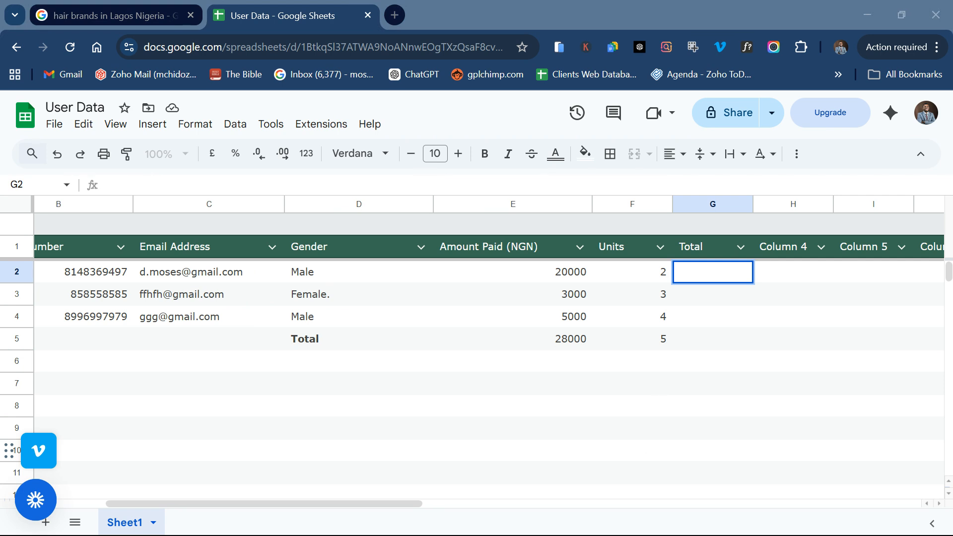
click(325, 526)
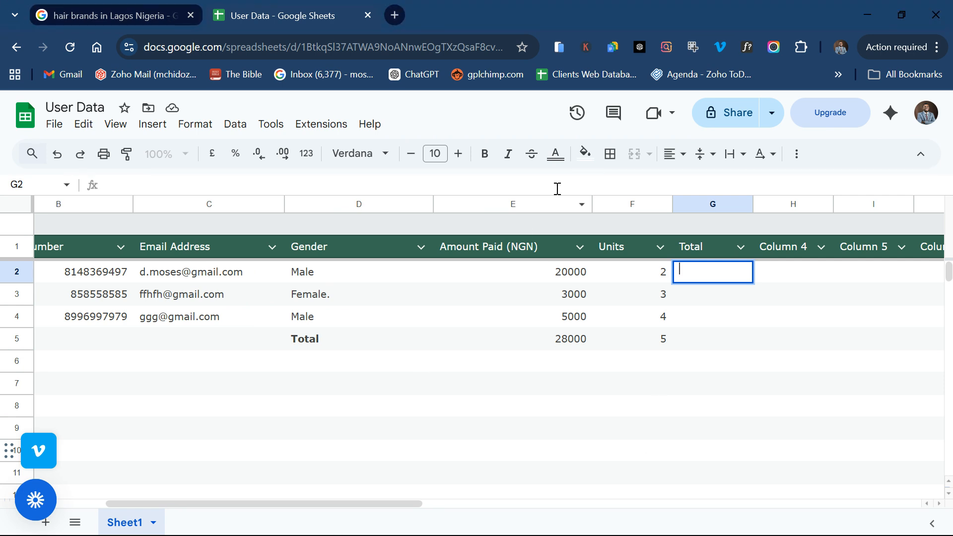
click(644, 277)
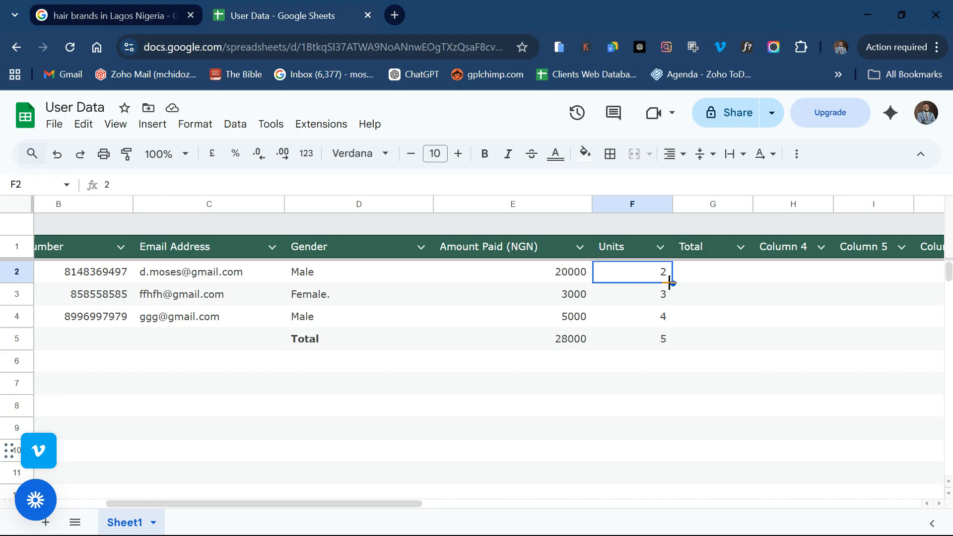
double_click(708, 272)
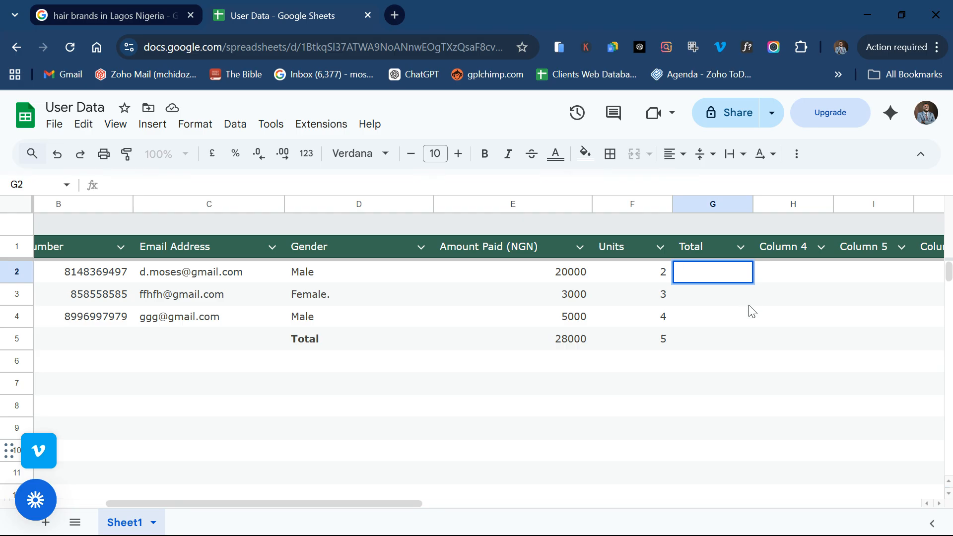
key(Return)
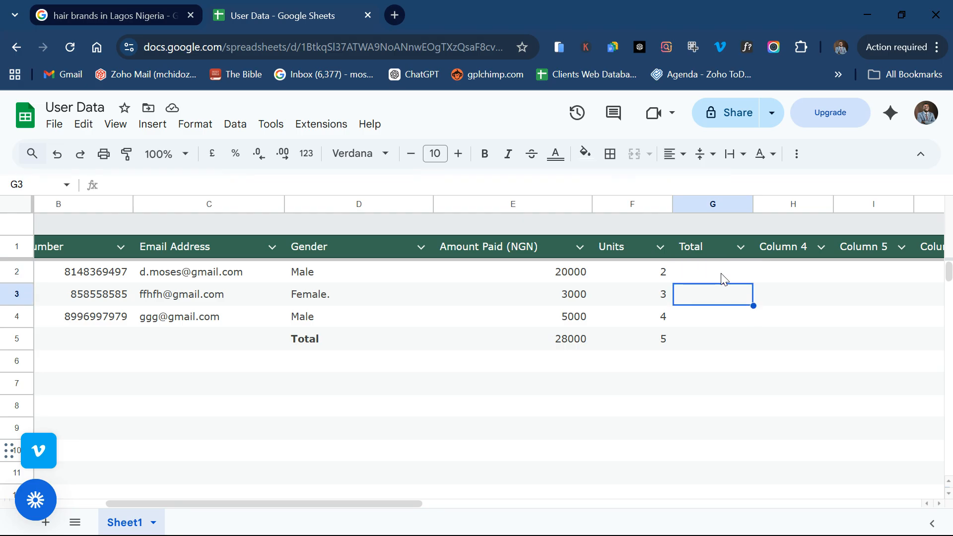
click(722, 275)
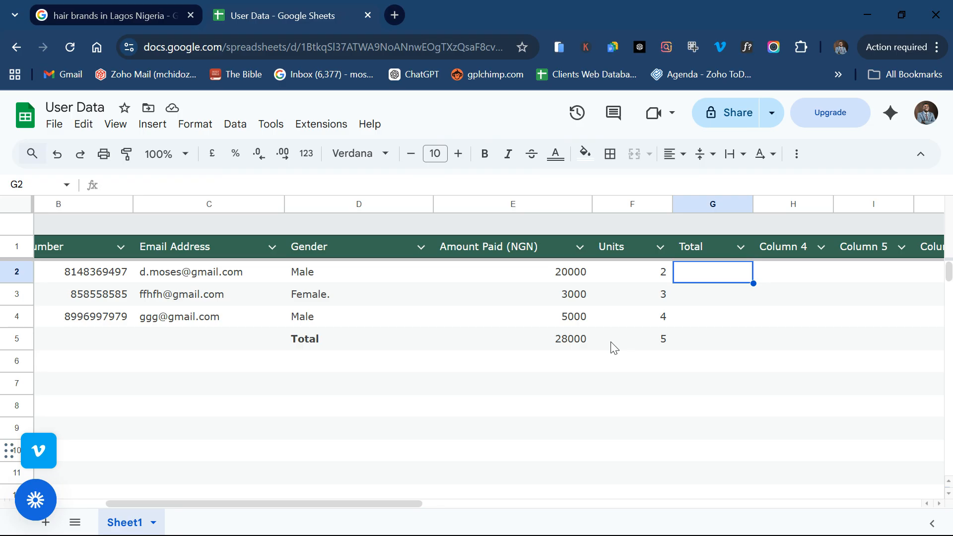
double_click(712, 272)
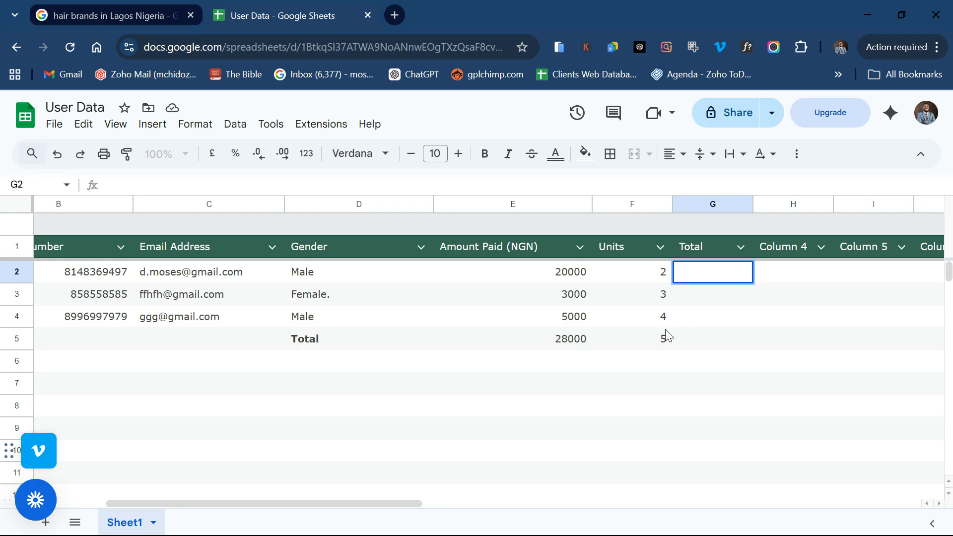
click(570, 340)
Step: Commit =SUM(E2:E4) in E5 so it reads 28000, then review the E2 and F2 values
double_click(569, 342)
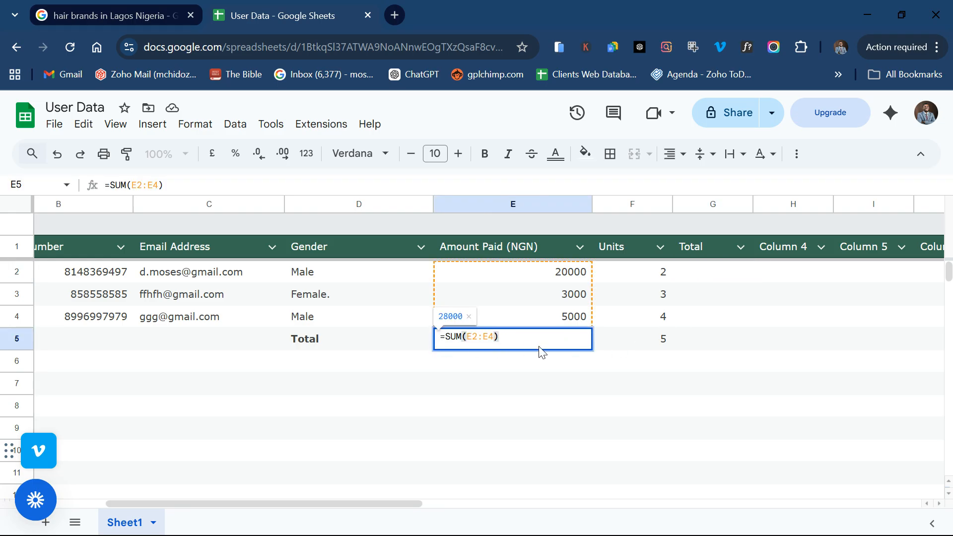
double_click(722, 270)
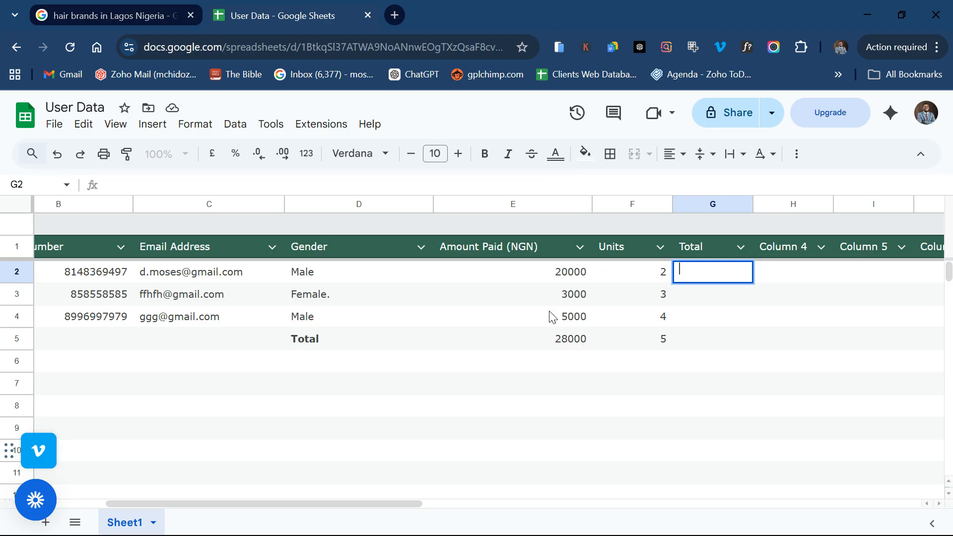
scroll(542, 322, left, 2)
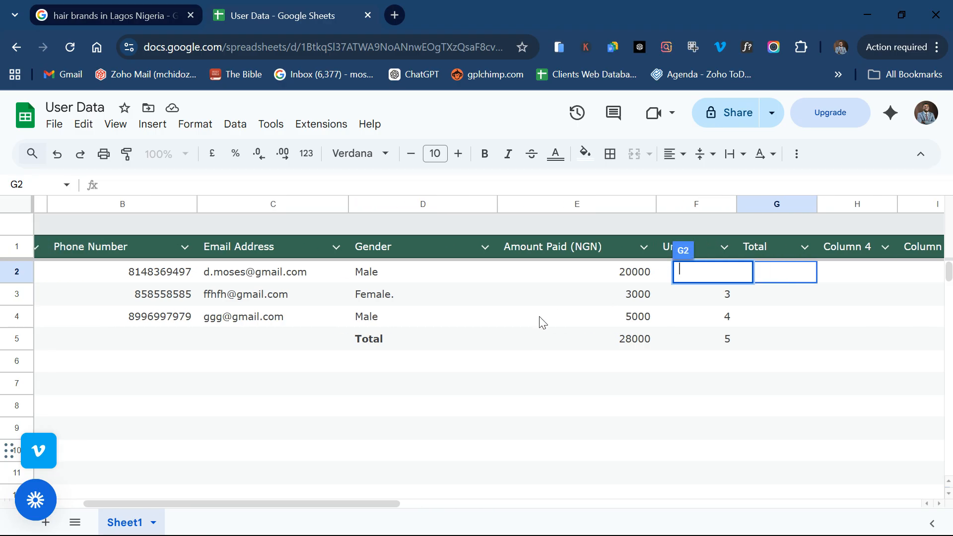
click(638, 272)
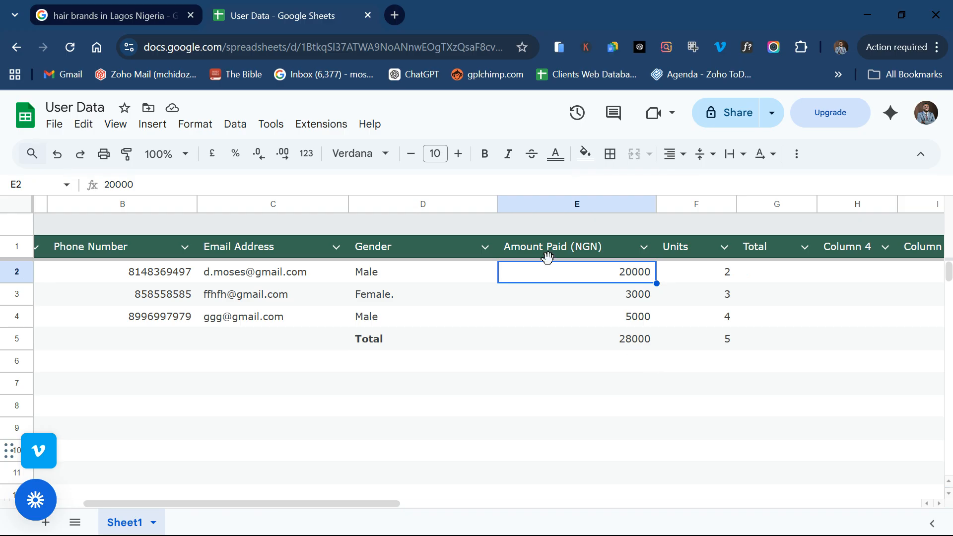
click(722, 274)
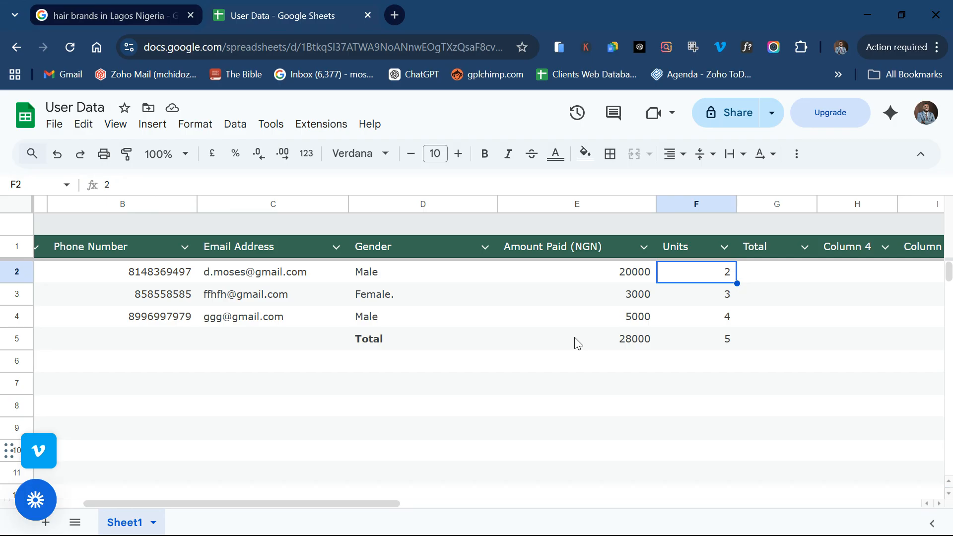
Step: Enter =E2*F2 in G2 so the first Total shows 40000
double_click(774, 281)
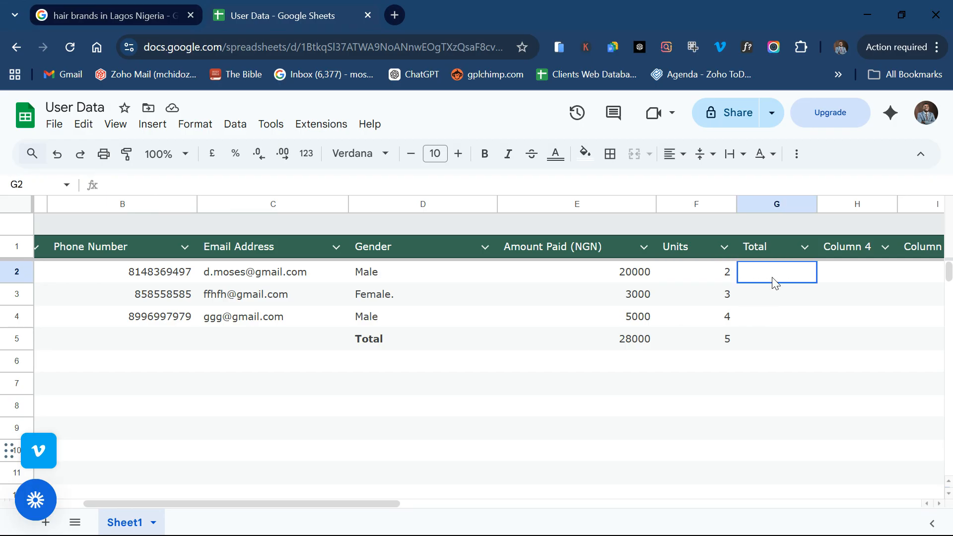
text(E2)
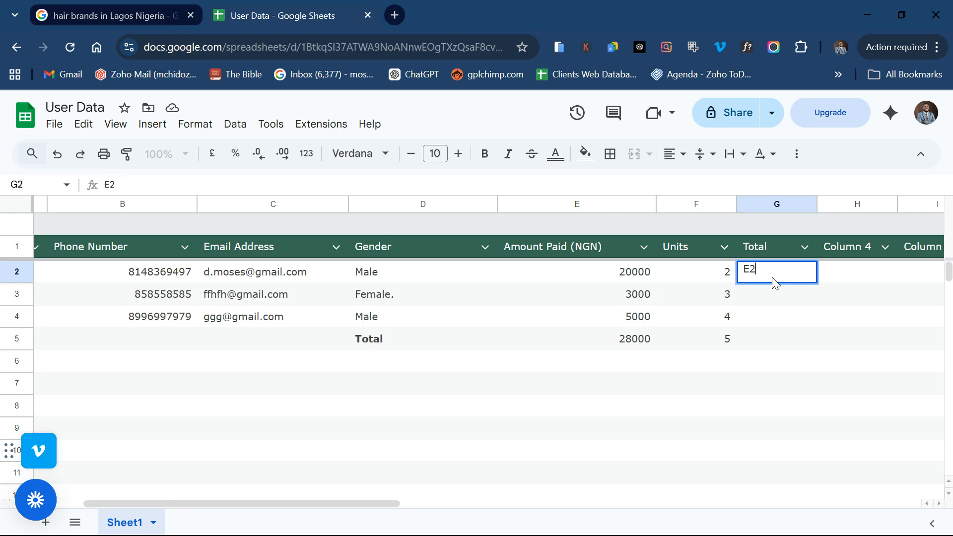
key(BackSpace)
key(BackSpace)
text(=)
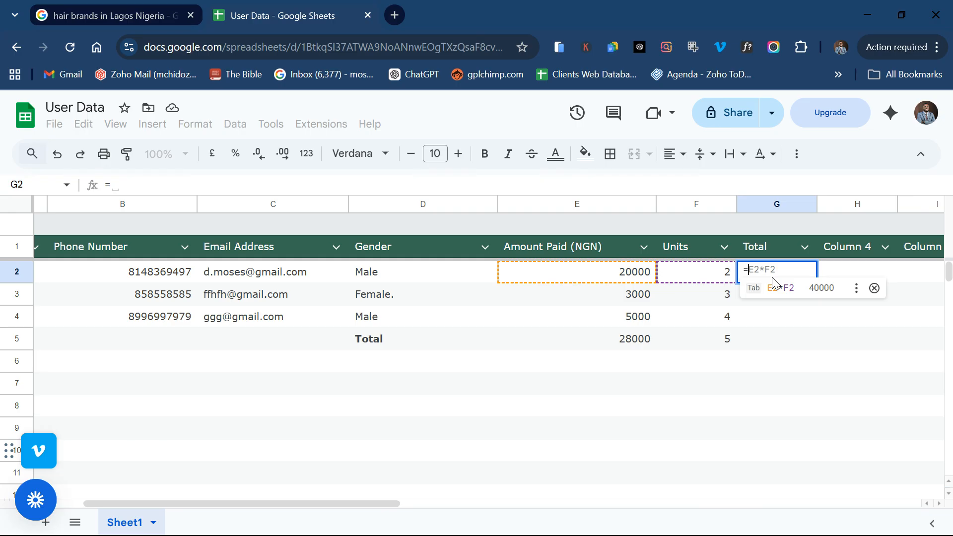
key(BackSpace)
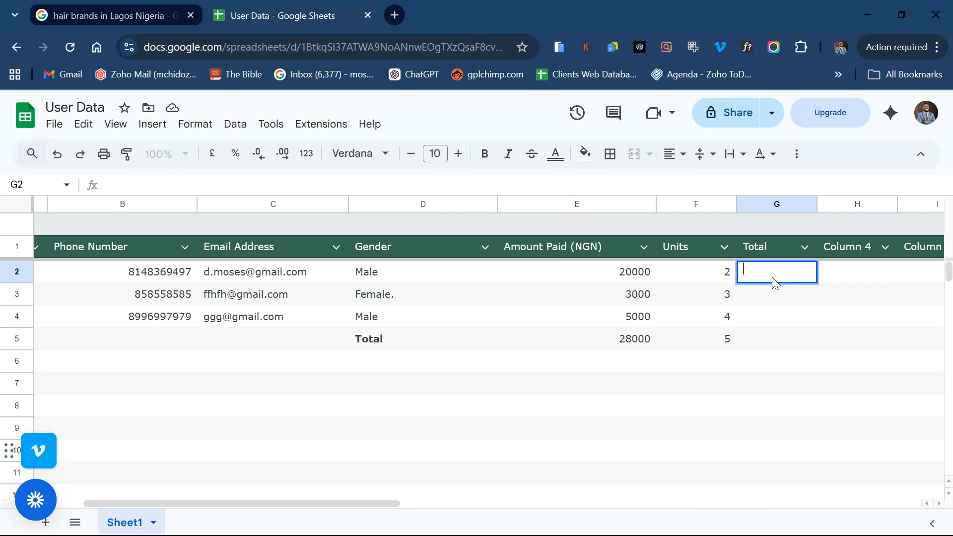
text(=e2)
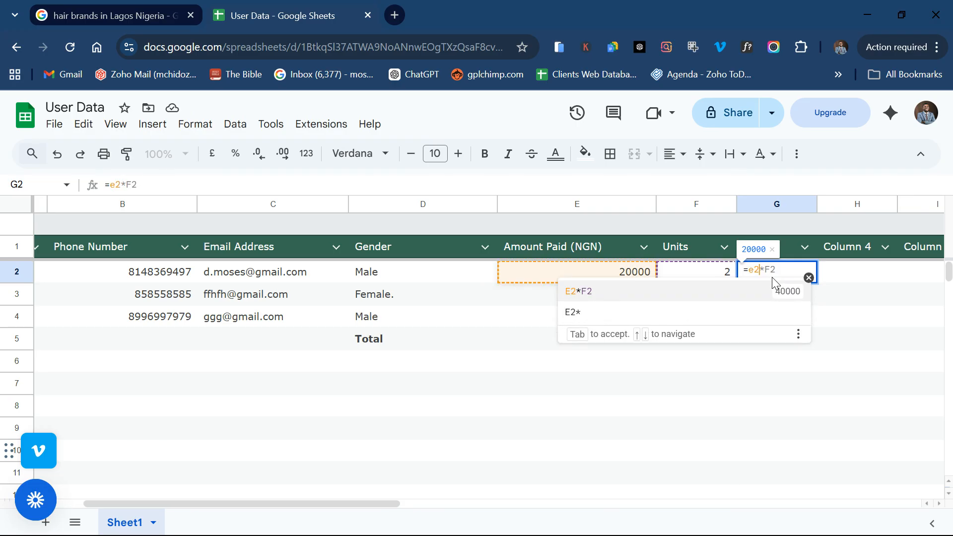
text(*)
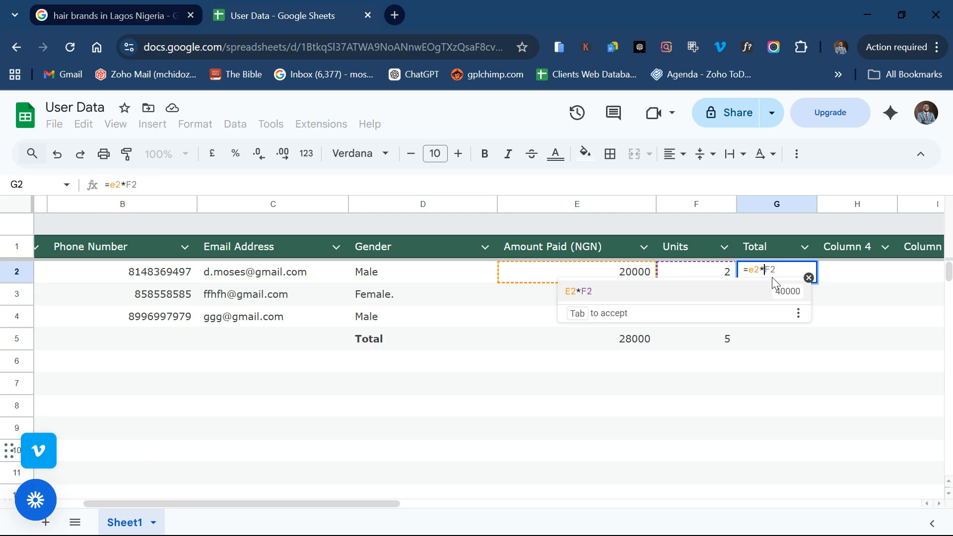
key(Right)
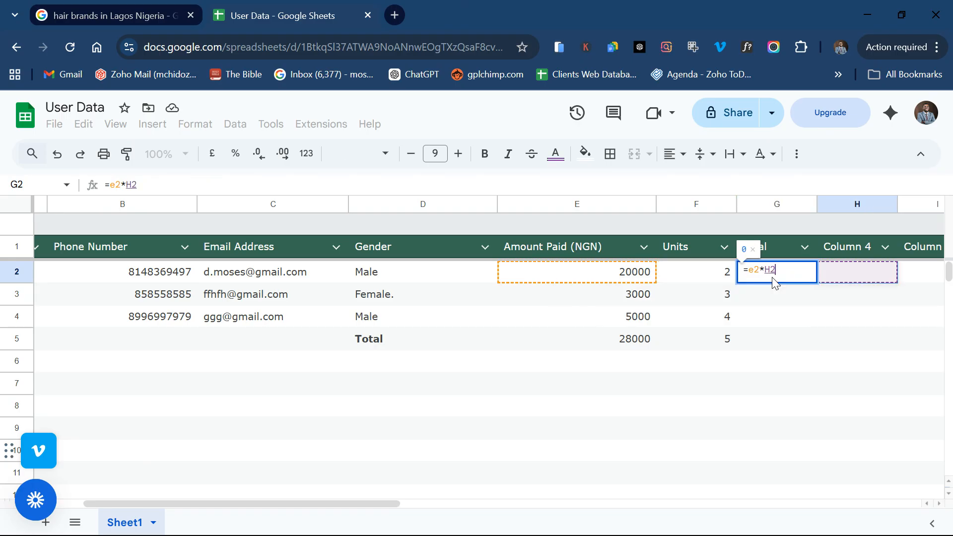
key(Left)
key(BackSpace)
key(BackSpace)
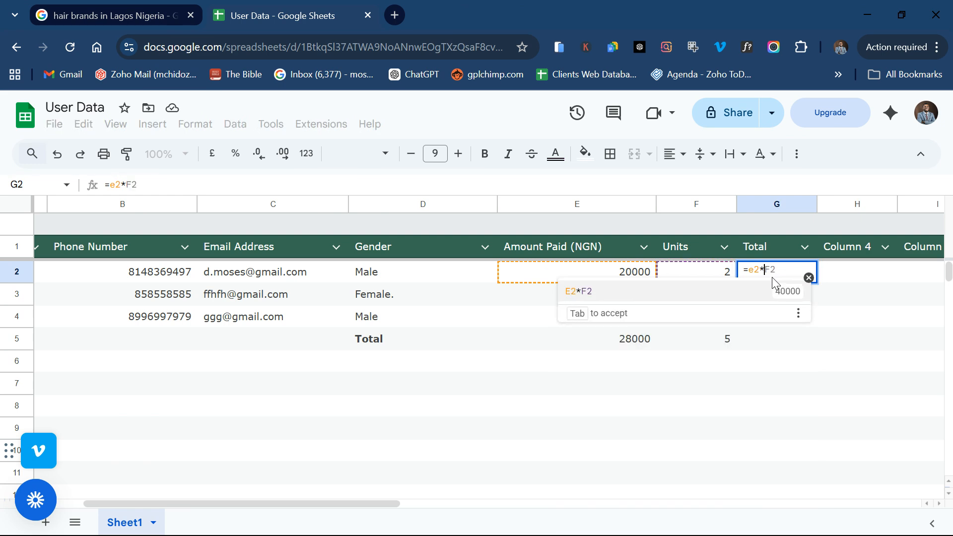
key(Tab)
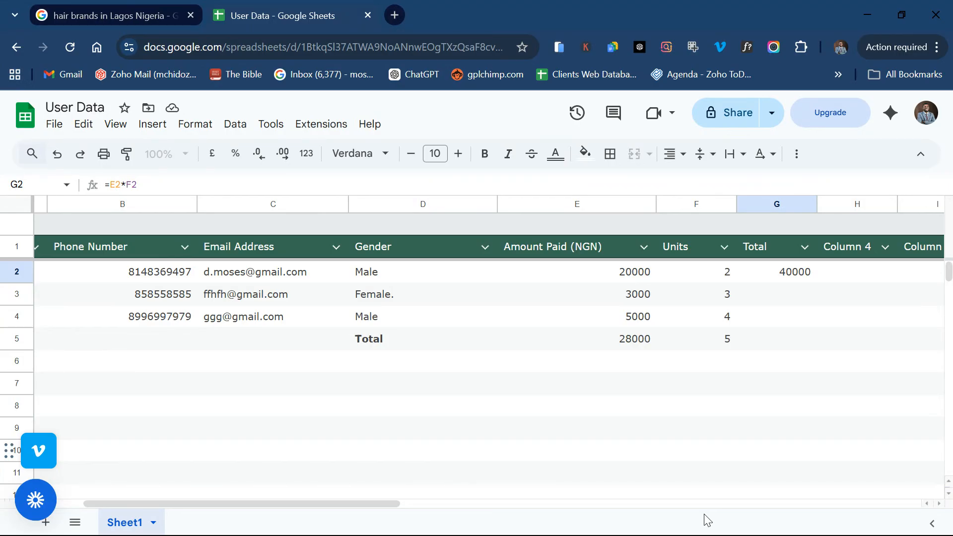
Step: Fill the G2 formula down to G5, giving 9000, 20000 and 140000
click(789, 282)
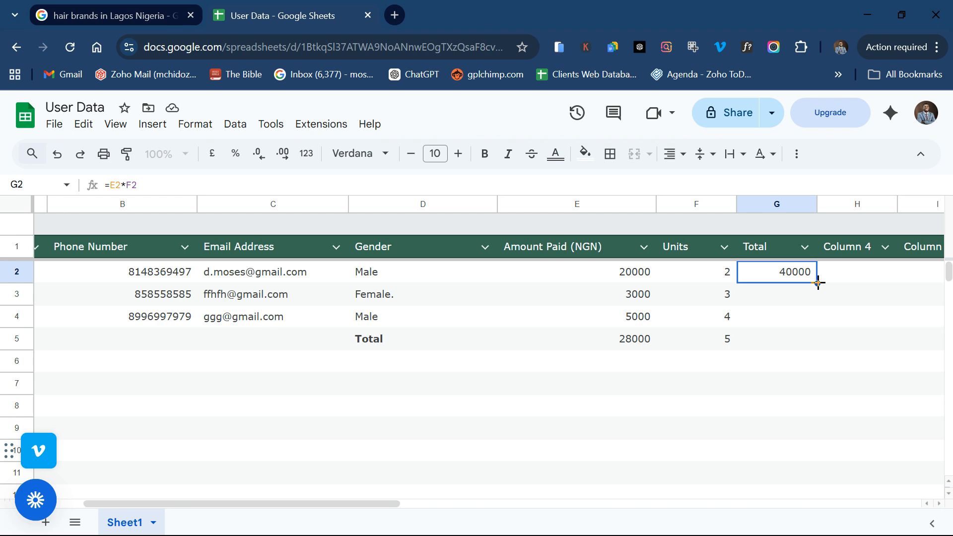
drag(818, 283, 817, 340)
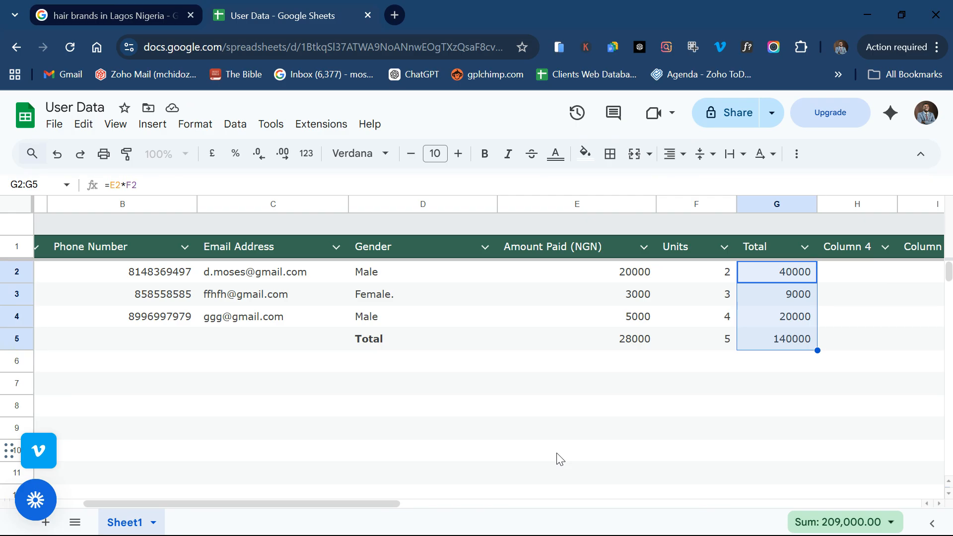
click(717, 345)
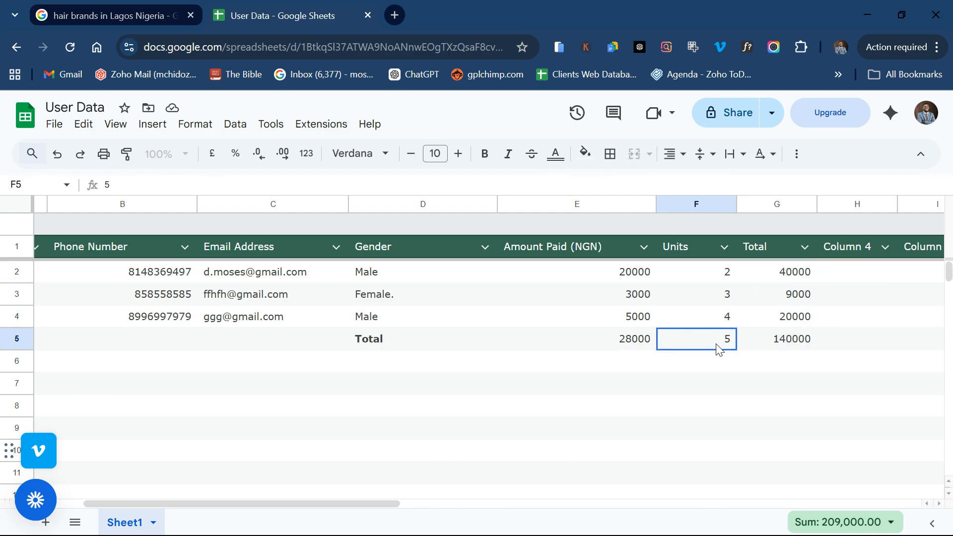
Step: Clear the 5 from the Units cell F5, so G5 shows 0
double_click(717, 345)
key(BackSpace)
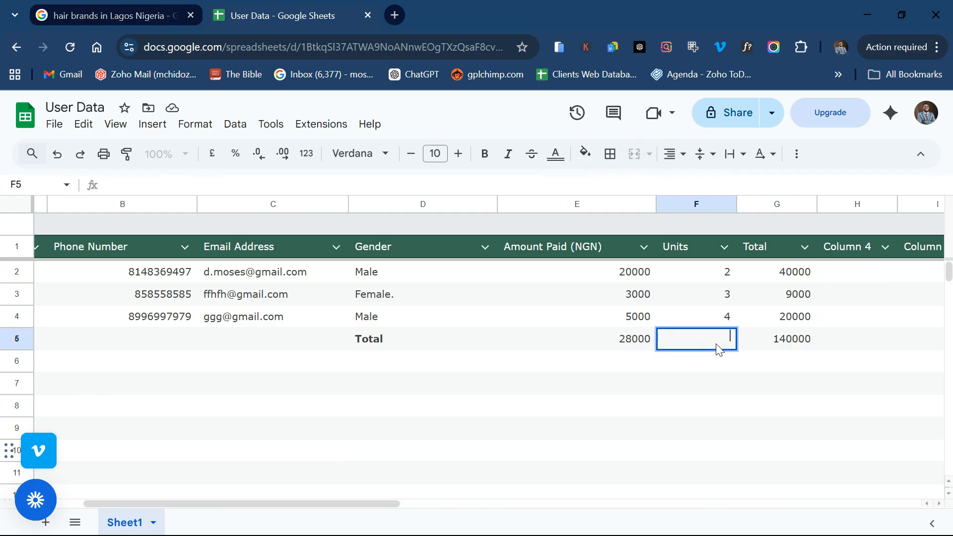
click(846, 345)
click(809, 346)
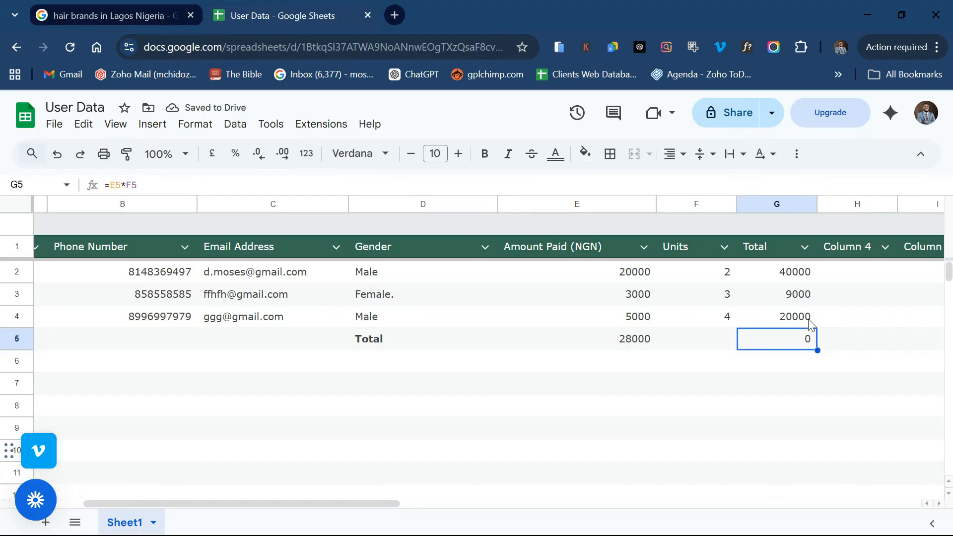
Step: Check the row 3 and row 4 Total formulas and fill G4's formula down to G14
click(733, 297)
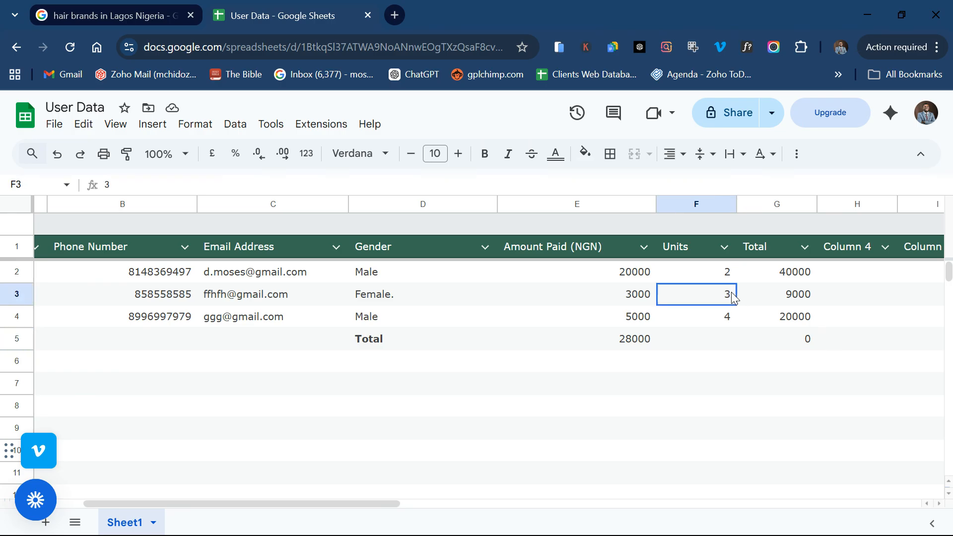
click(799, 297)
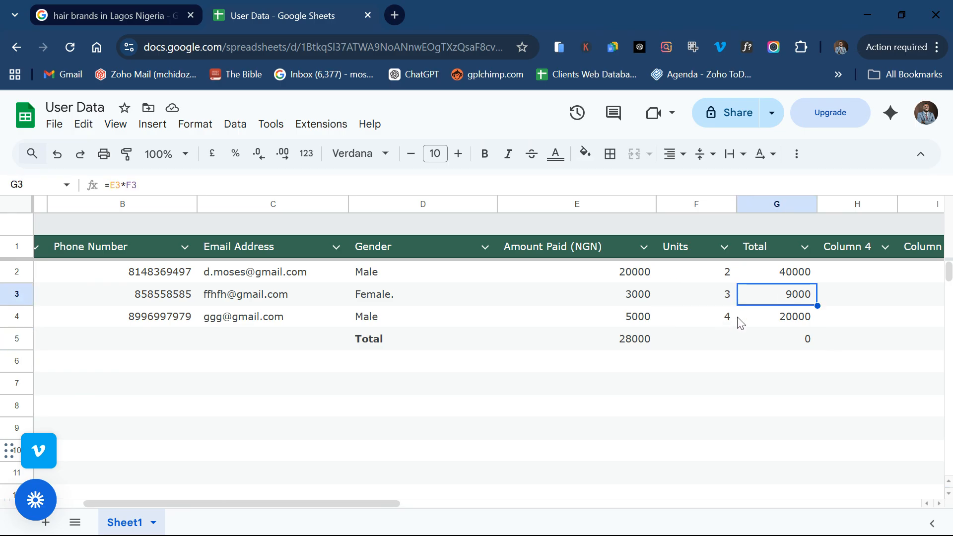
click(787, 325)
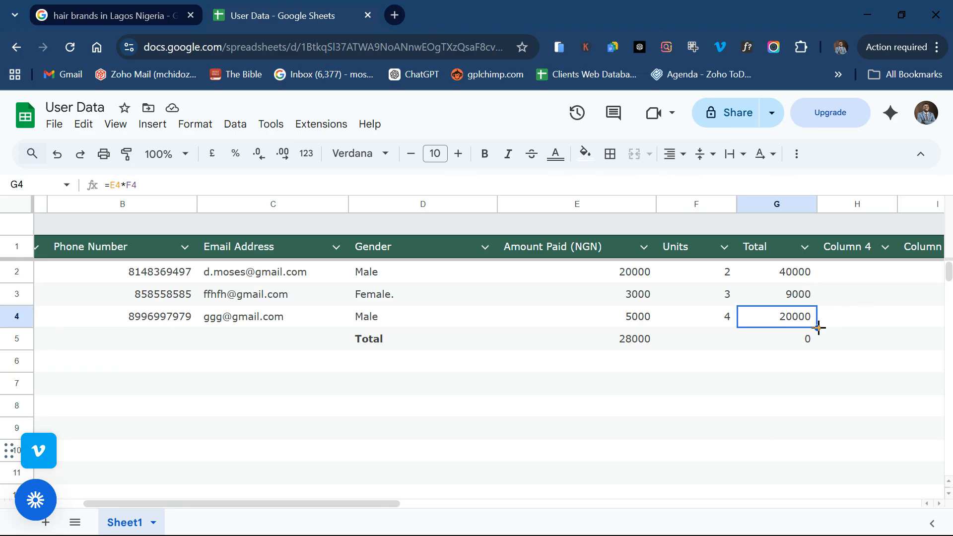
drag(818, 327, 823, 395)
Step: Fill the Total formula from G4 down to G14, then re-confirm the formula in G5
drag(823, 465, 825, 504)
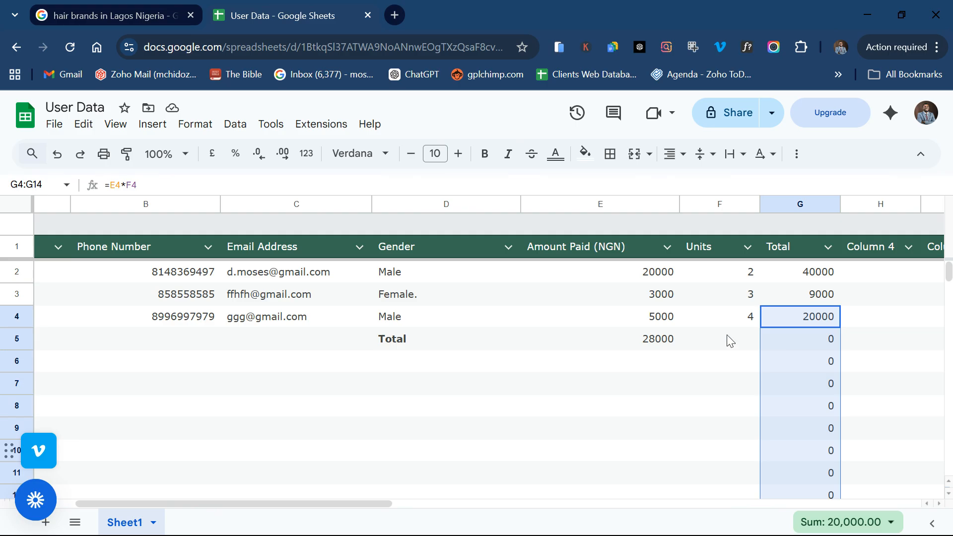
double_click(824, 342)
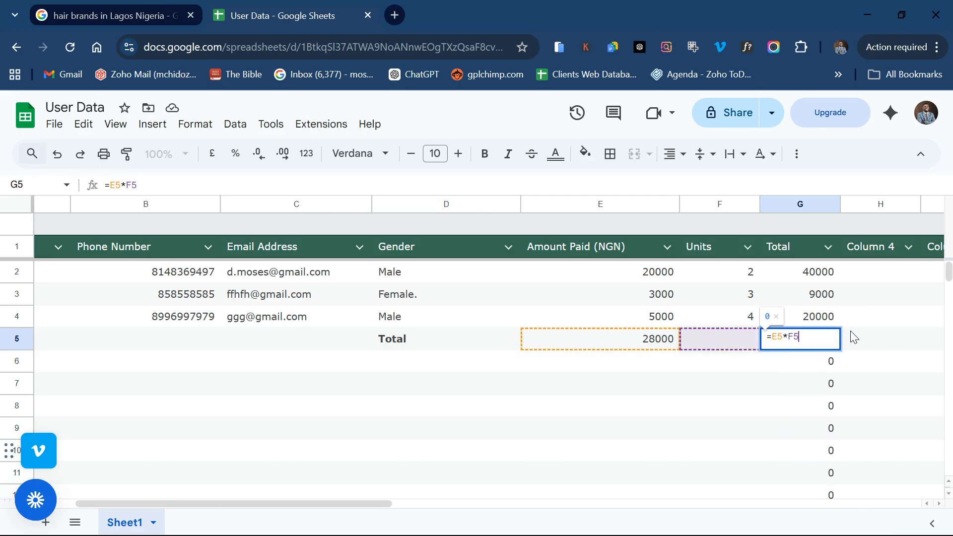
key(Return)
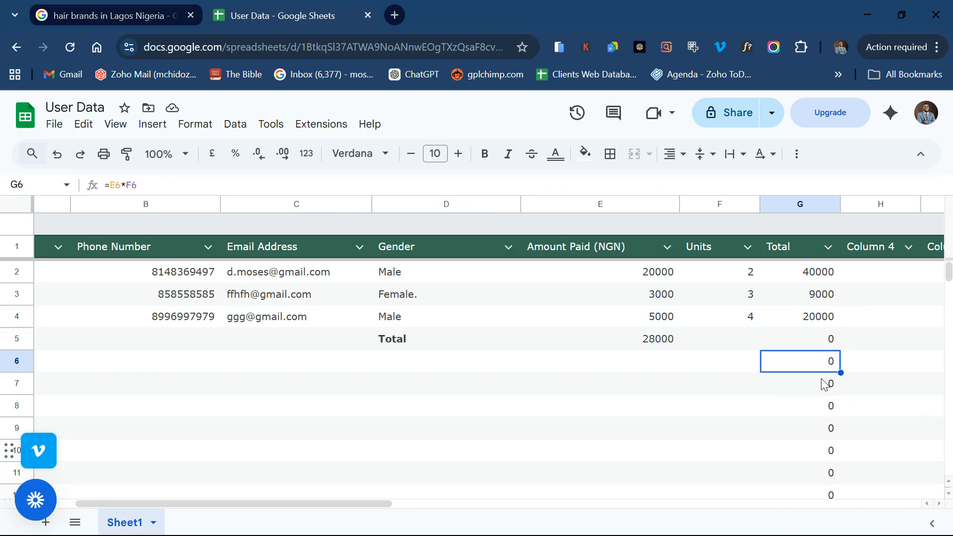
scroll(800, 401, right, 3)
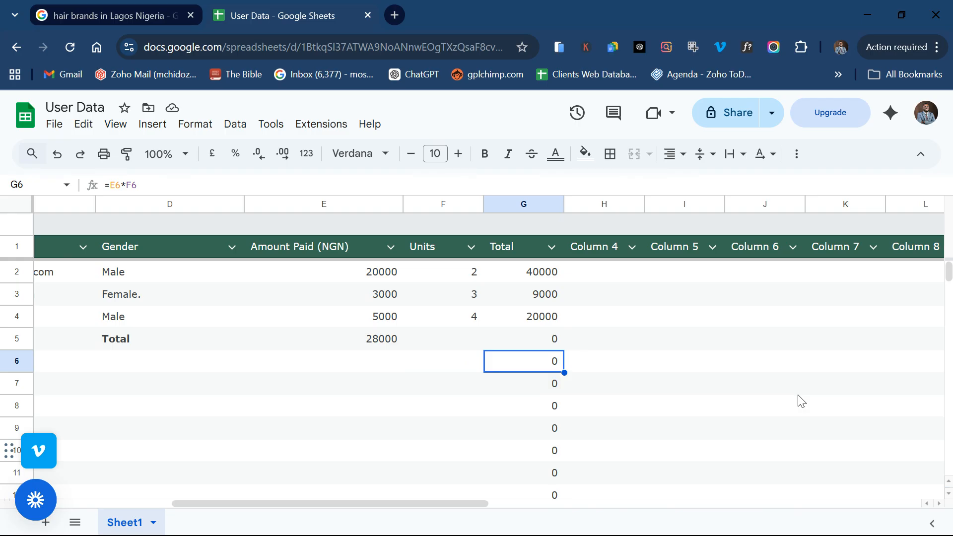
scroll(800, 401, left, 3)
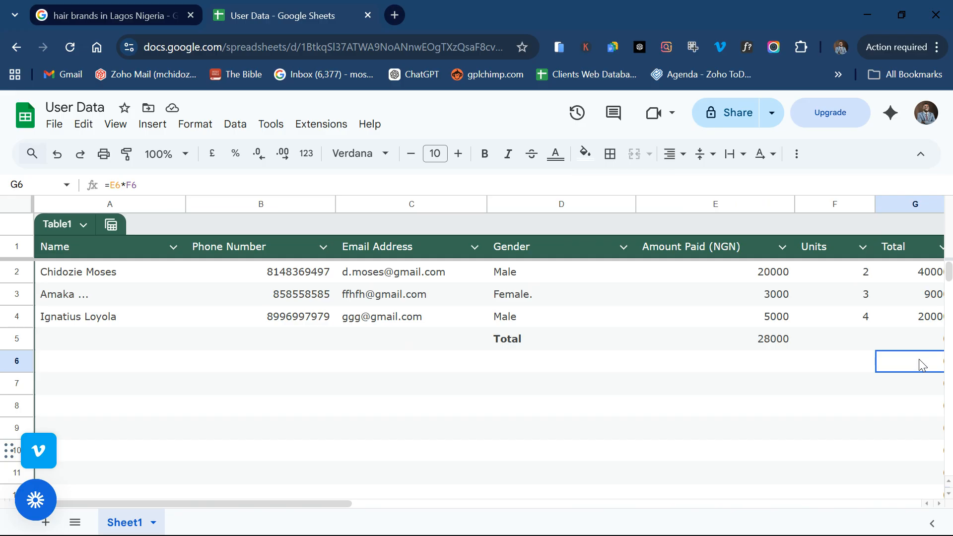
scroll(632, 393, right, 3)
scroll(632, 393, right, 2)
scroll(630, 393, left, 5)
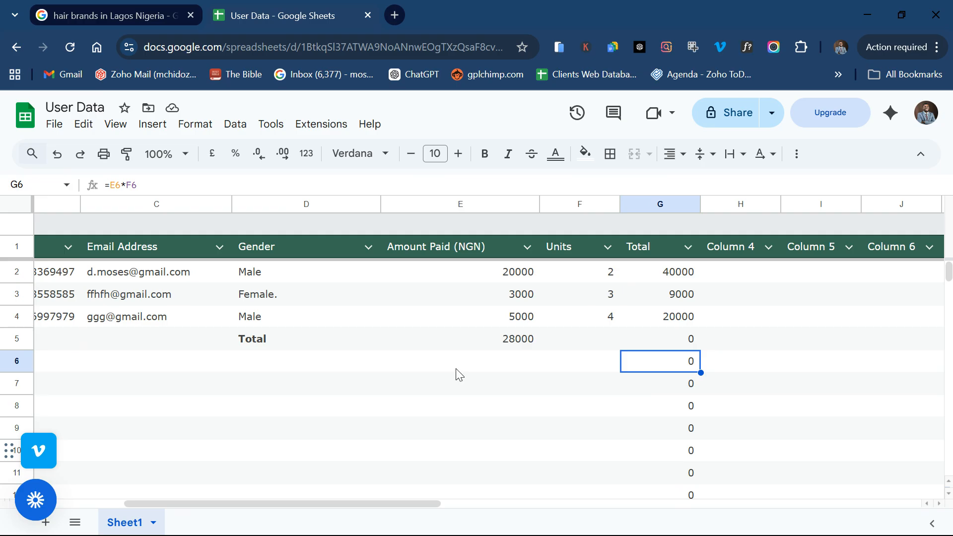
scroll(457, 375, left, 3)
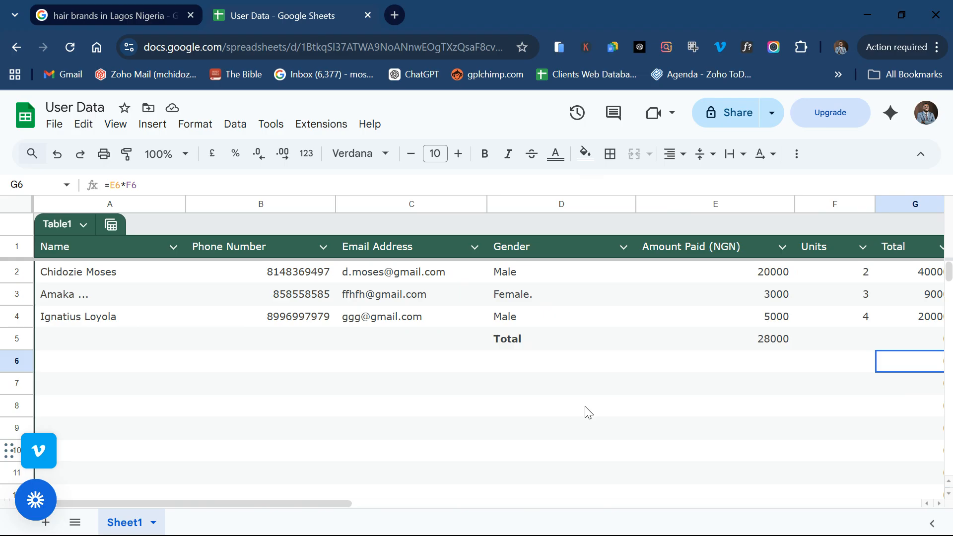
scroll(588, 412, right, 8)
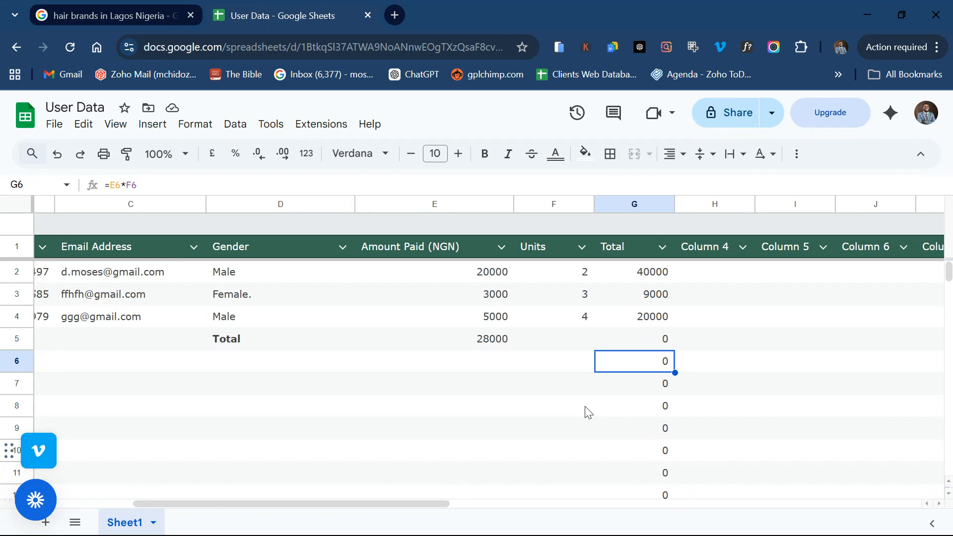
click(519, 281)
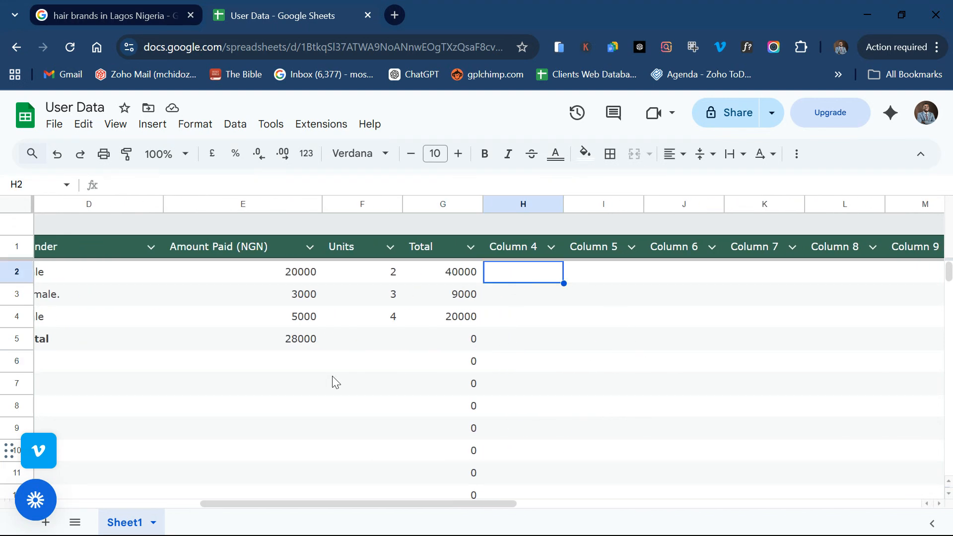
Step: Scroll the sheet left to bring the User Data table back into view
scroll(332, 376, left, 8)
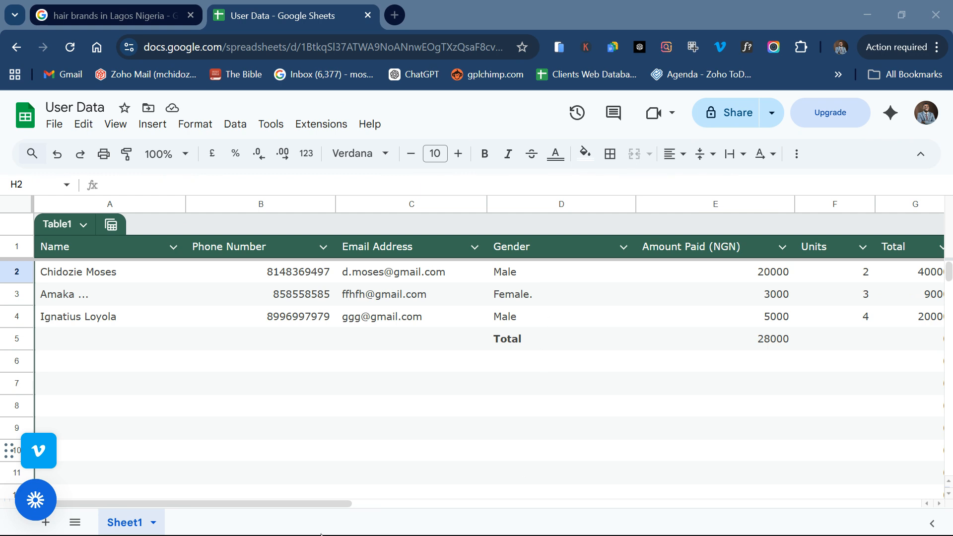
Step: Search 'google business profile' in a new tab and open the G&T Electrical Solar Shop profile
click(395, 21)
text(goo)
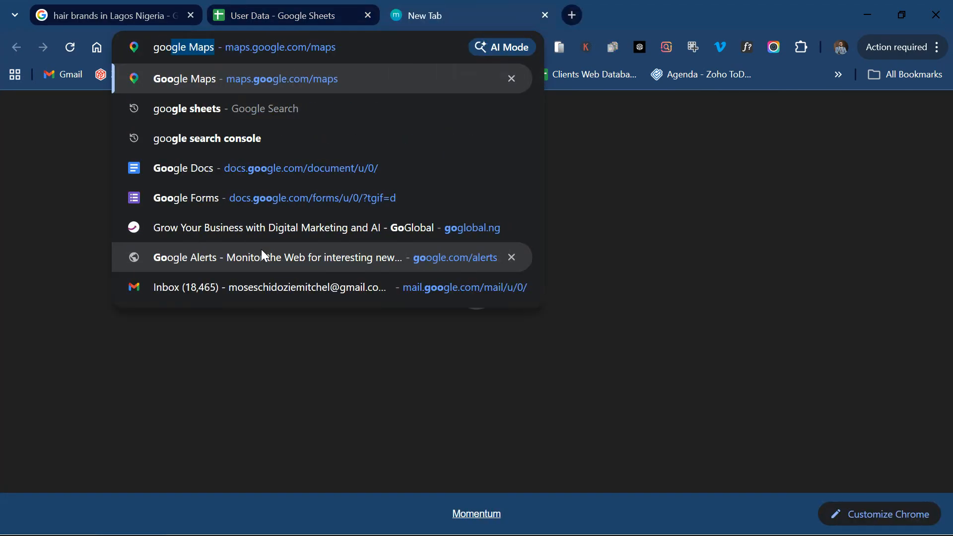
text(gle business profile)
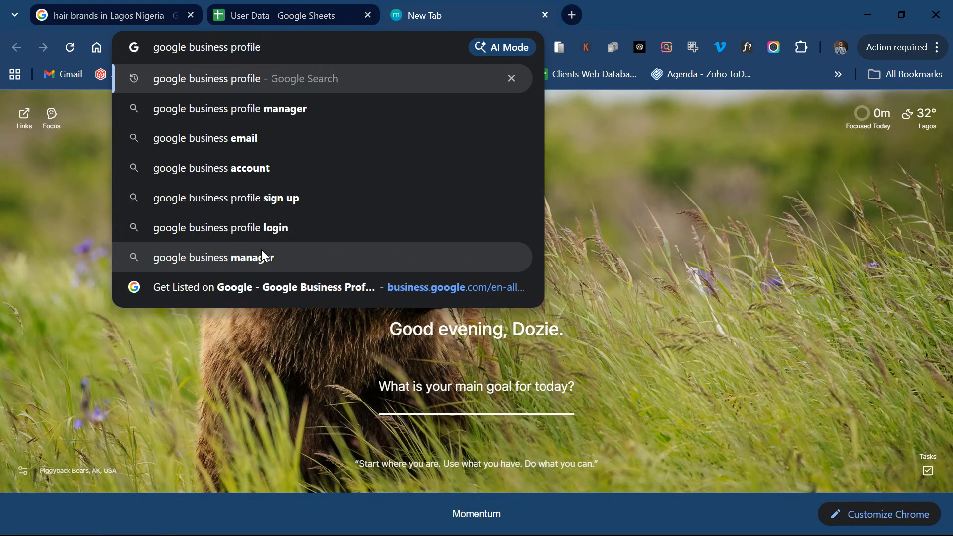
key(Return)
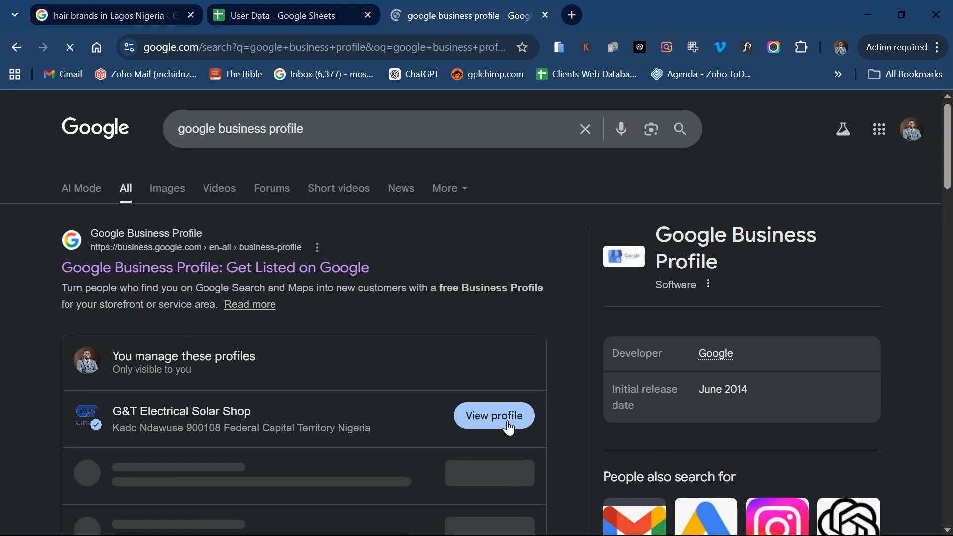
click(509, 427)
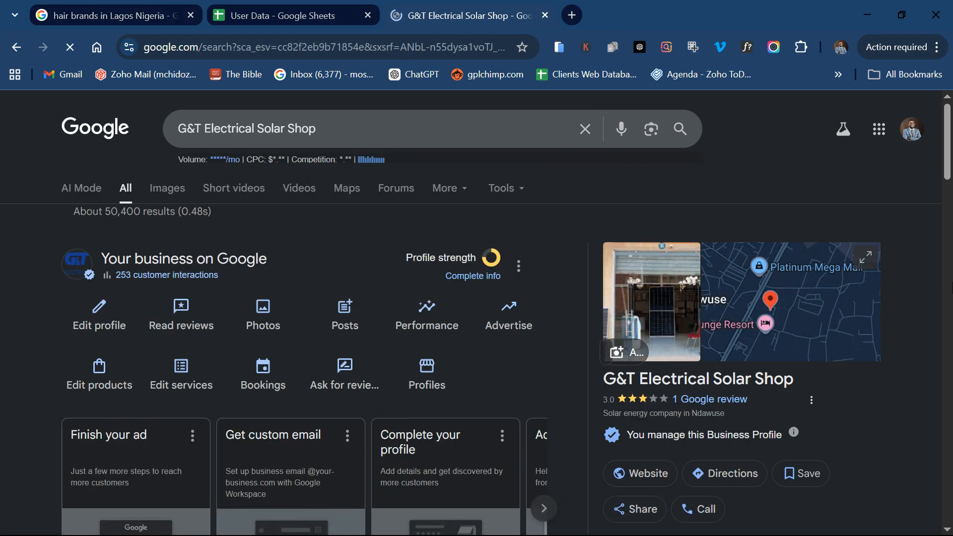
click(273, 320)
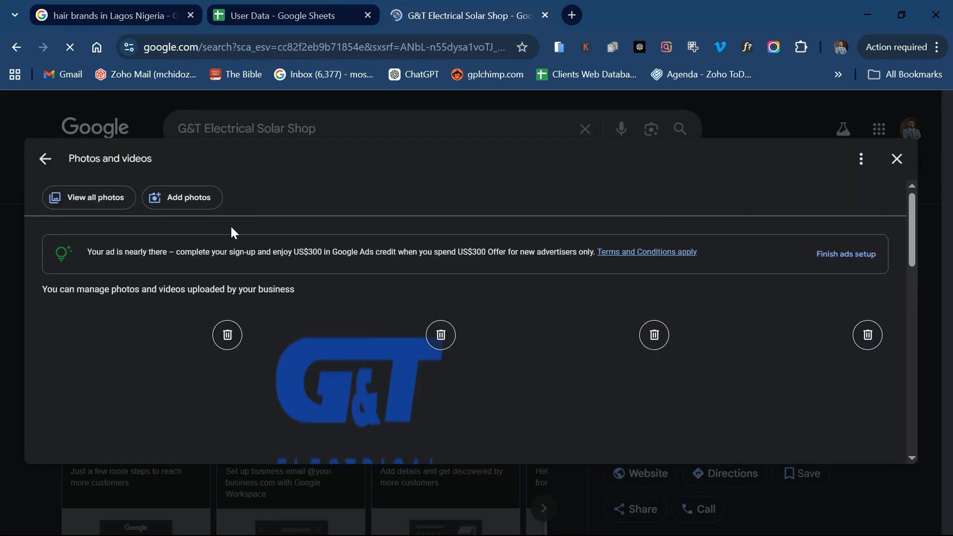
click(162, 203)
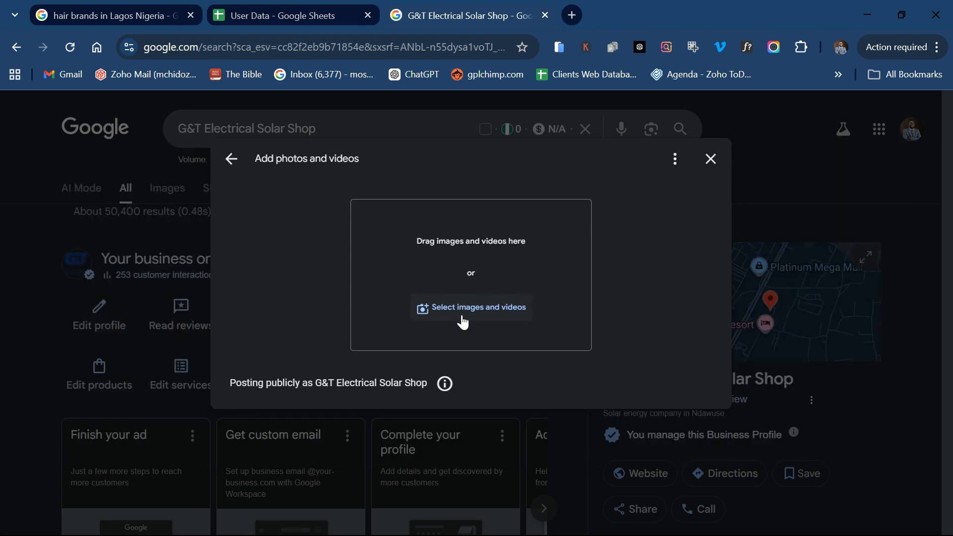
click(710, 159)
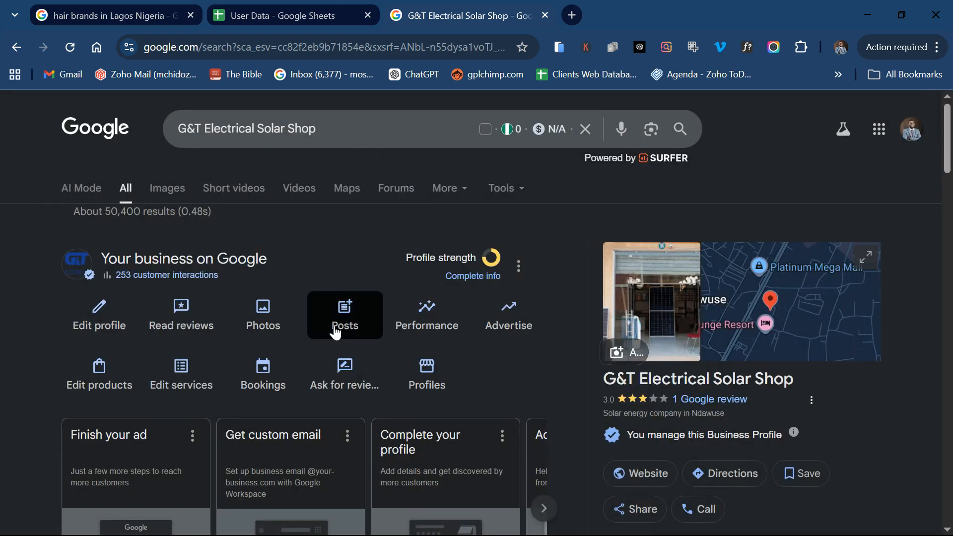
scroll(484, 366, down, 6)
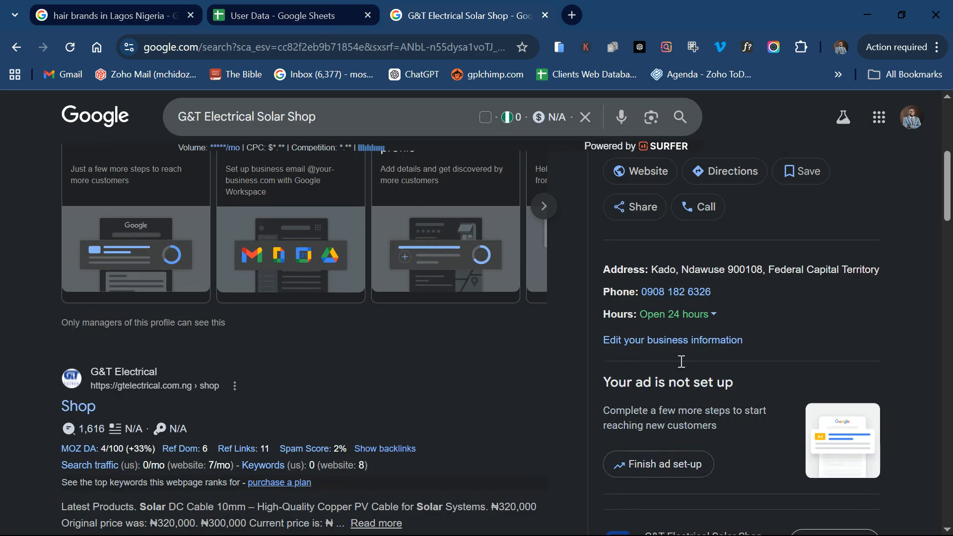
scroll(367, 334, up, 6)
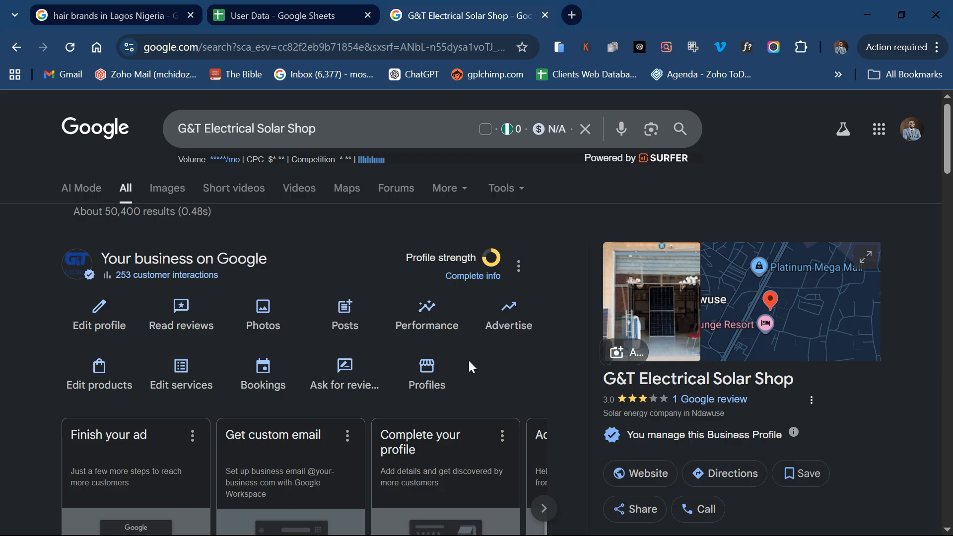
scroll(470, 366, down, 15)
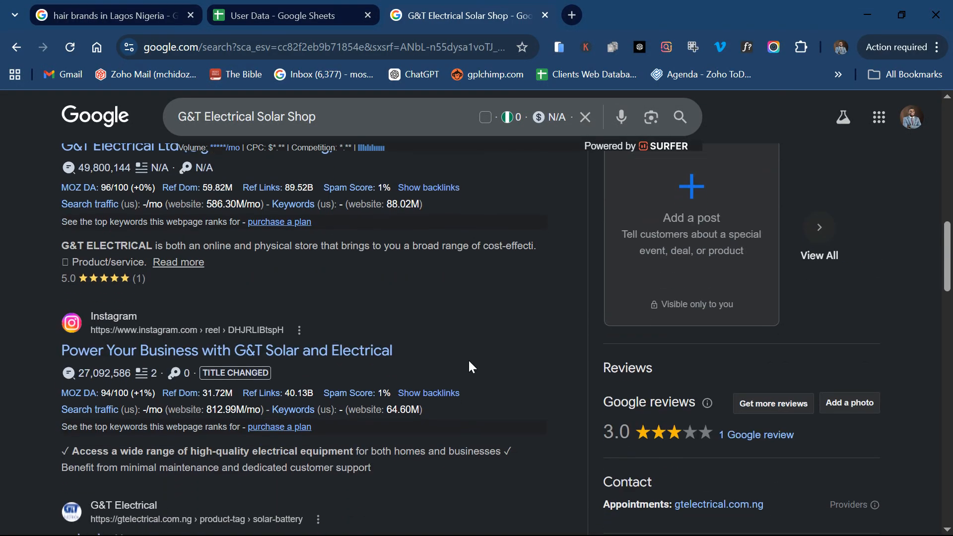
scroll(469, 361, up, 15)
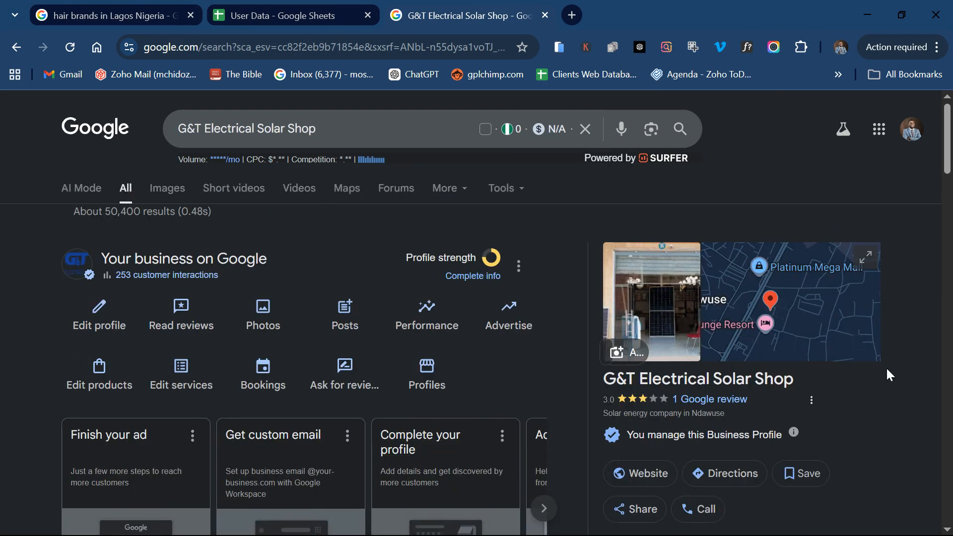
drag(797, 381, 573, 385)
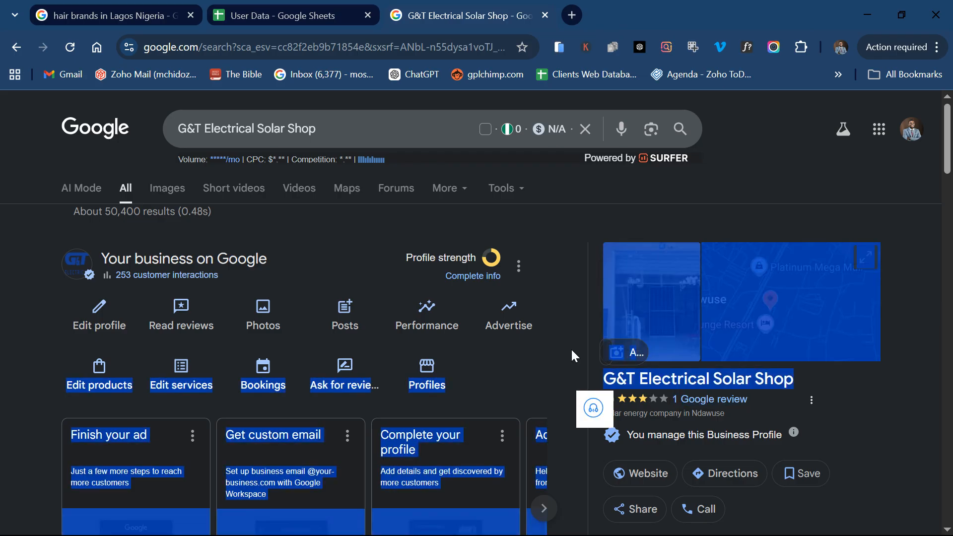
click(571, 347)
scroll(571, 347, down, 1)
scroll(572, 352, down, 10)
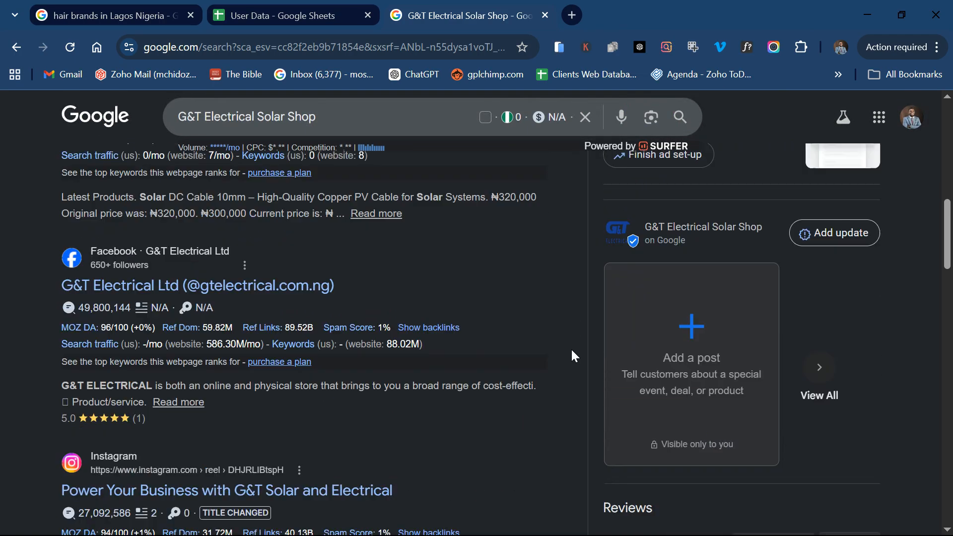
scroll(572, 351, up, 12)
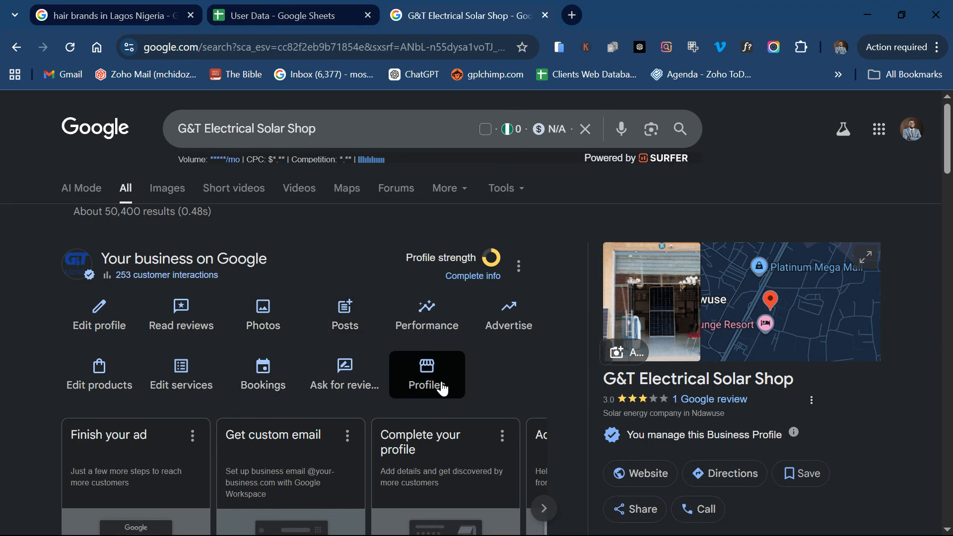
click(346, 386)
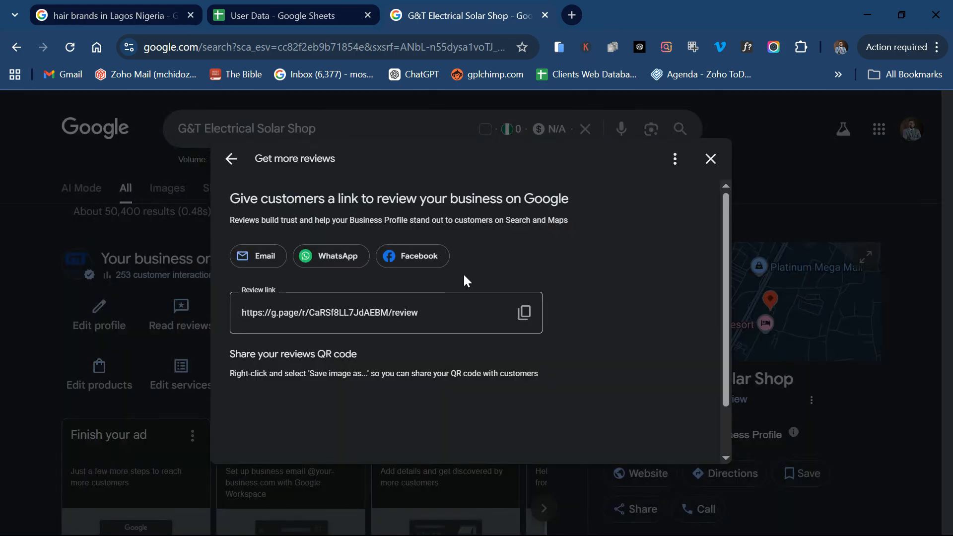
click(524, 312)
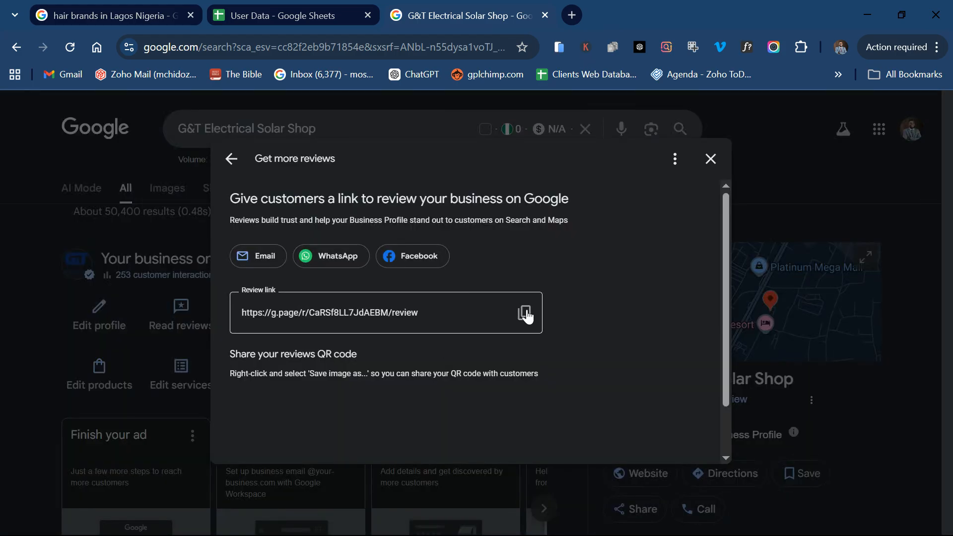
click(710, 159)
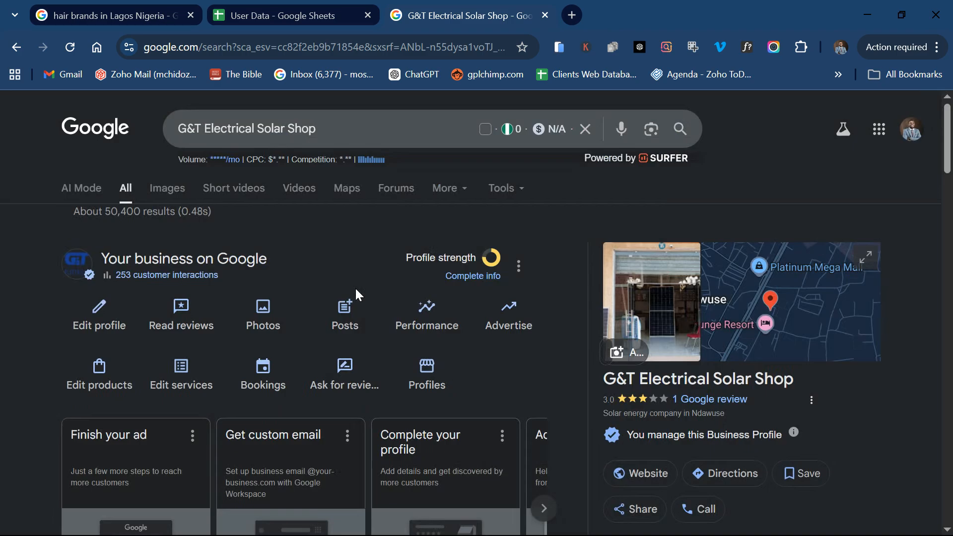
click(358, 312)
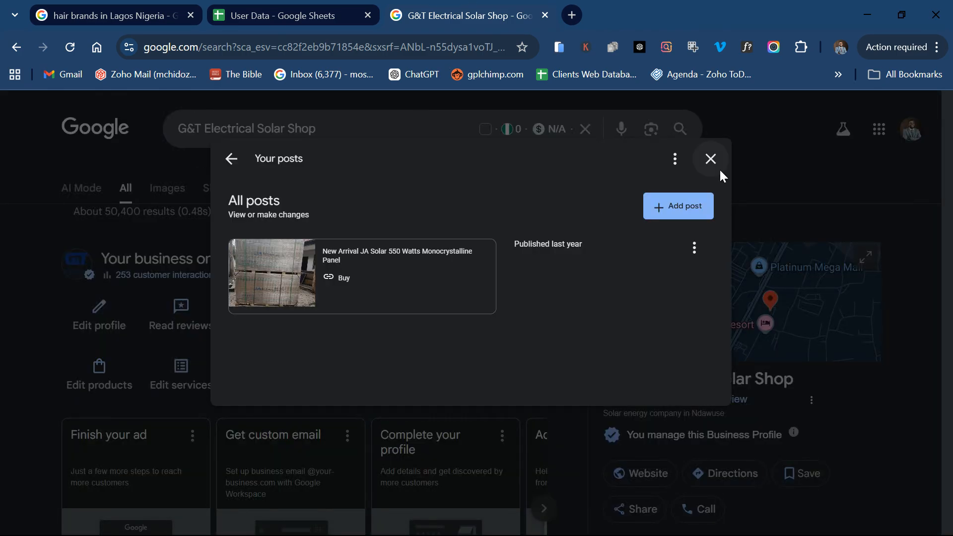
click(710, 160)
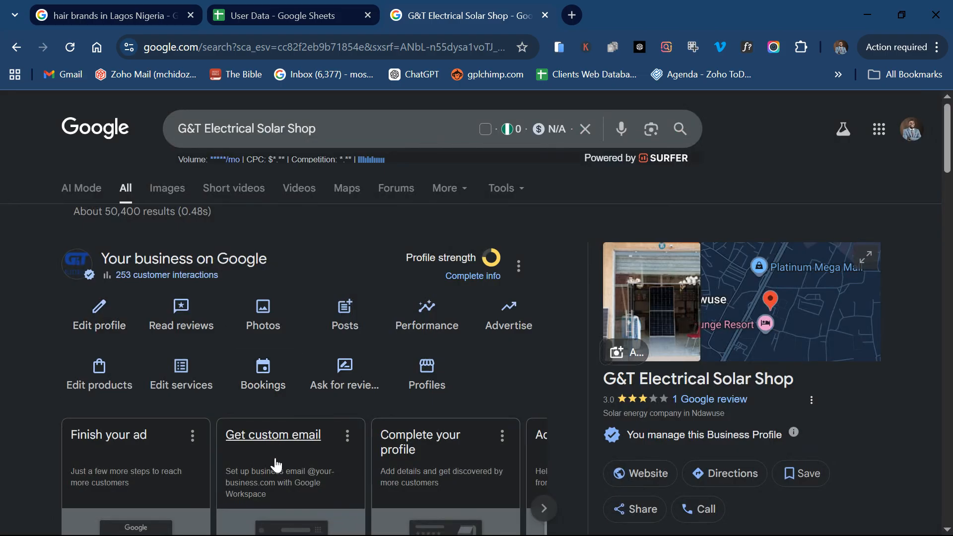
scroll(514, 389, down, 15)
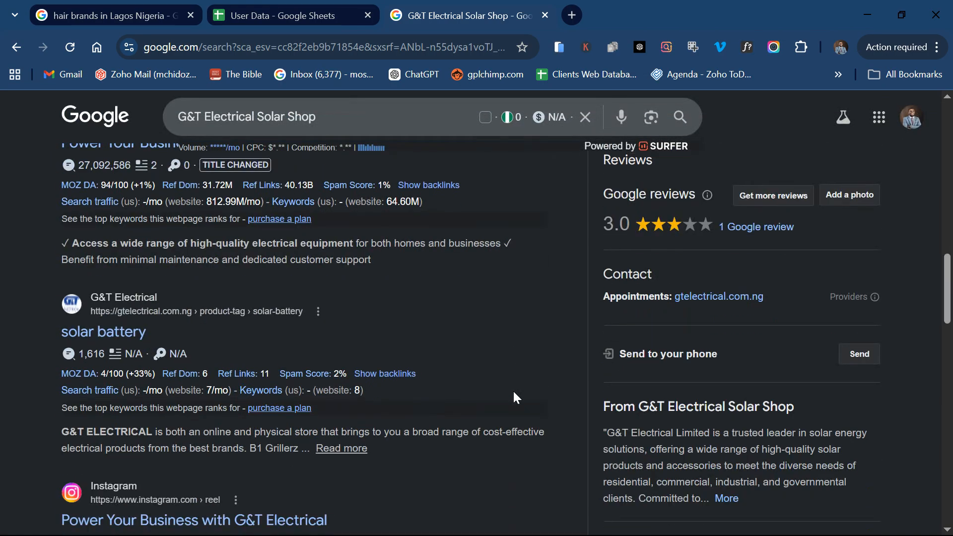
scroll(513, 389, up, 15)
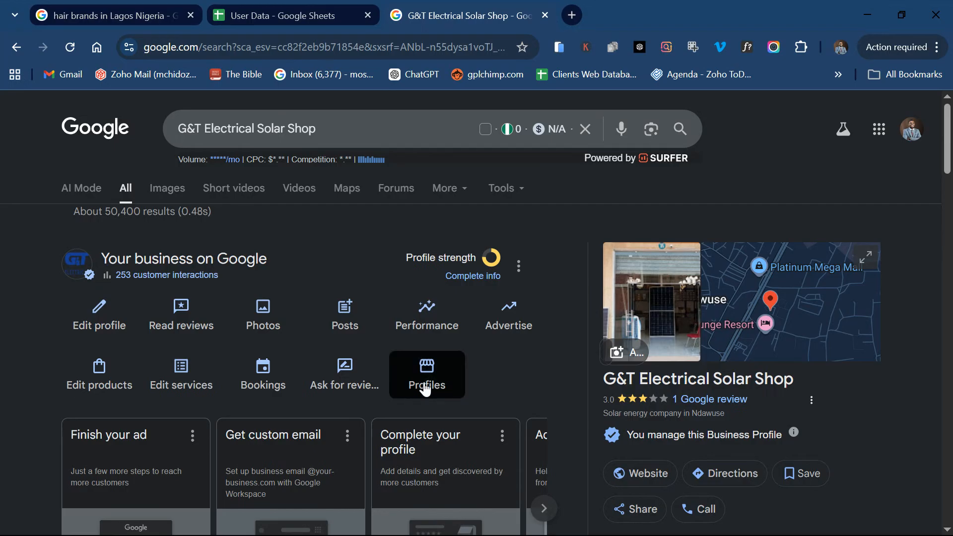
scroll(425, 390, down, 5)
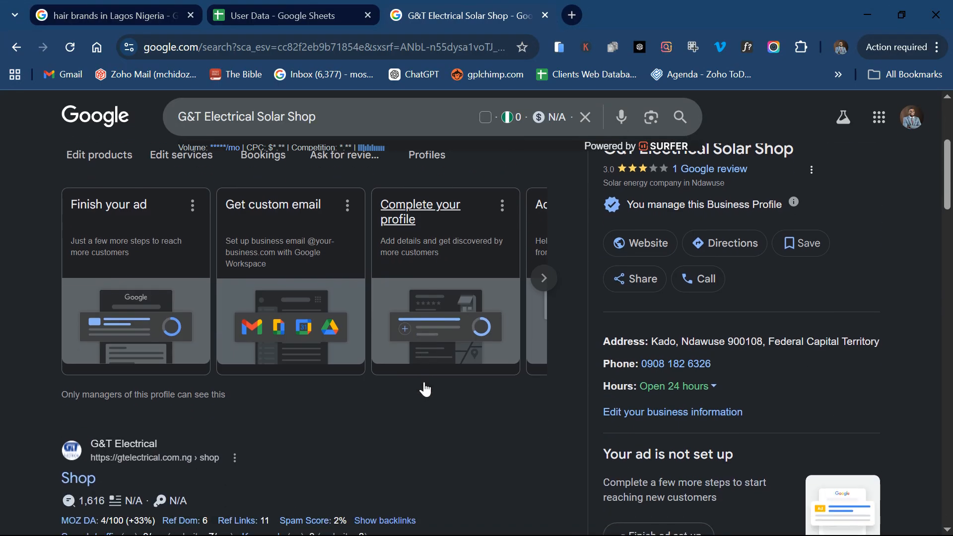
scroll(427, 388, down, 8)
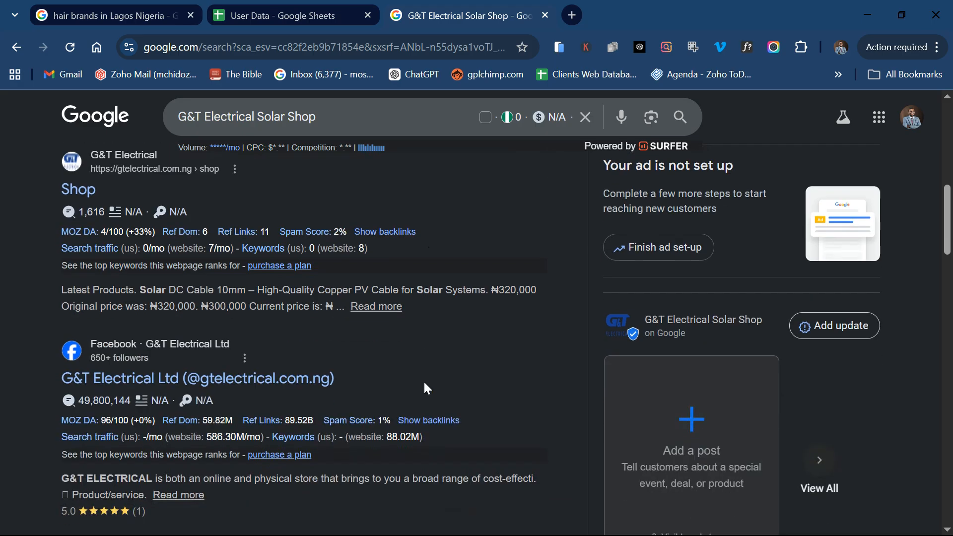
scroll(424, 381, down, 2)
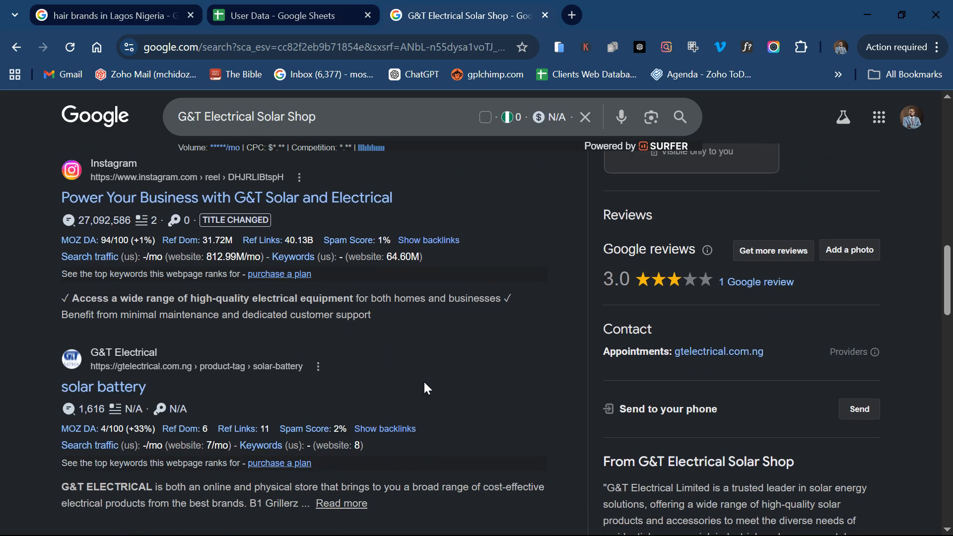
scroll(423, 380, up, 15)
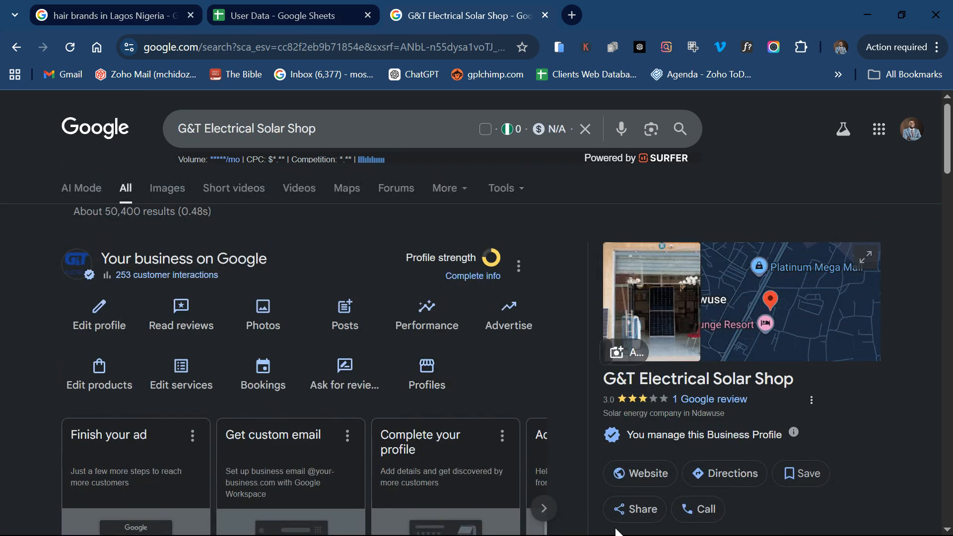
click(537, 447)
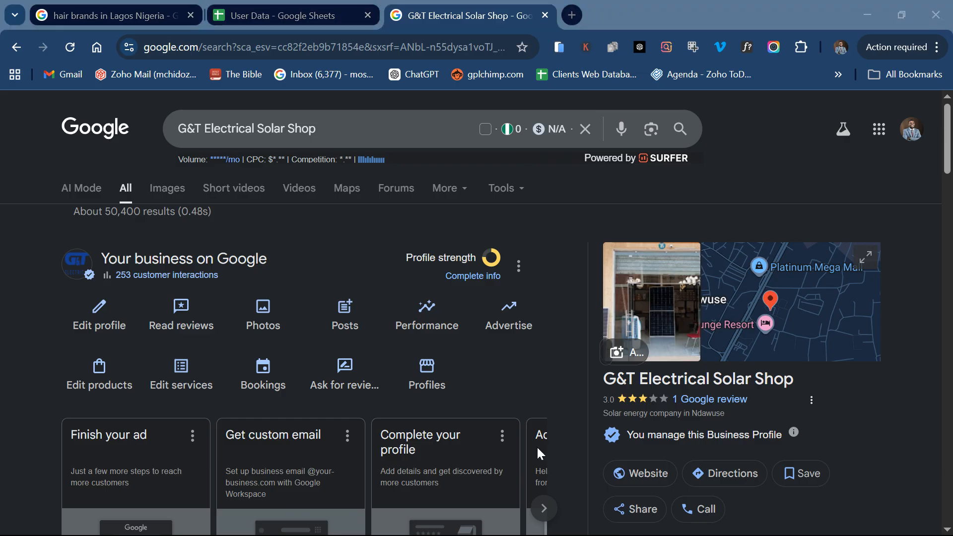